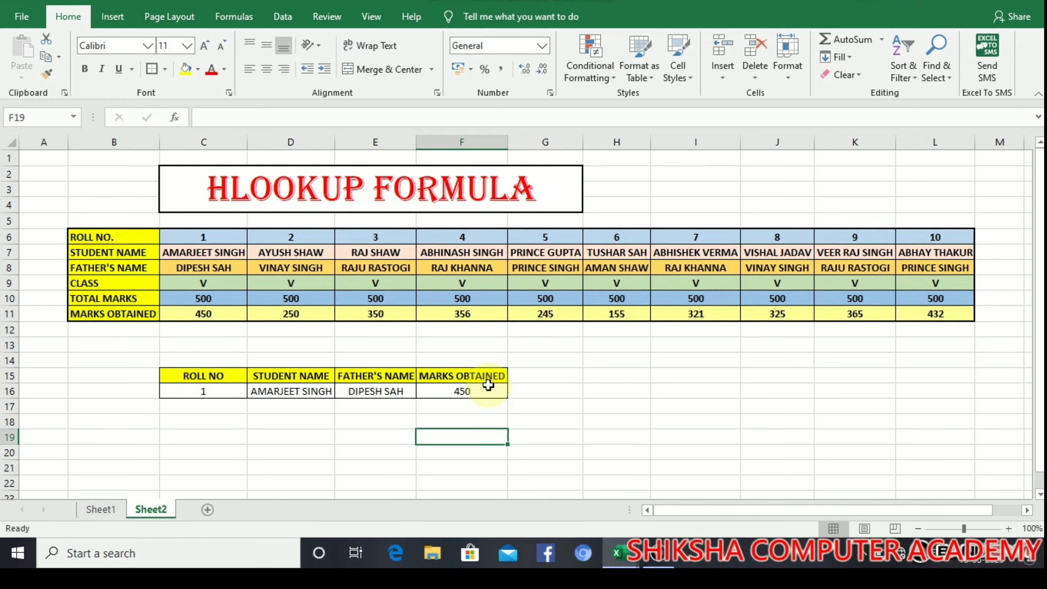
Step: Enter roll number 5, then roll number 10, in C16 to test the lookups
left_click(231, 392)
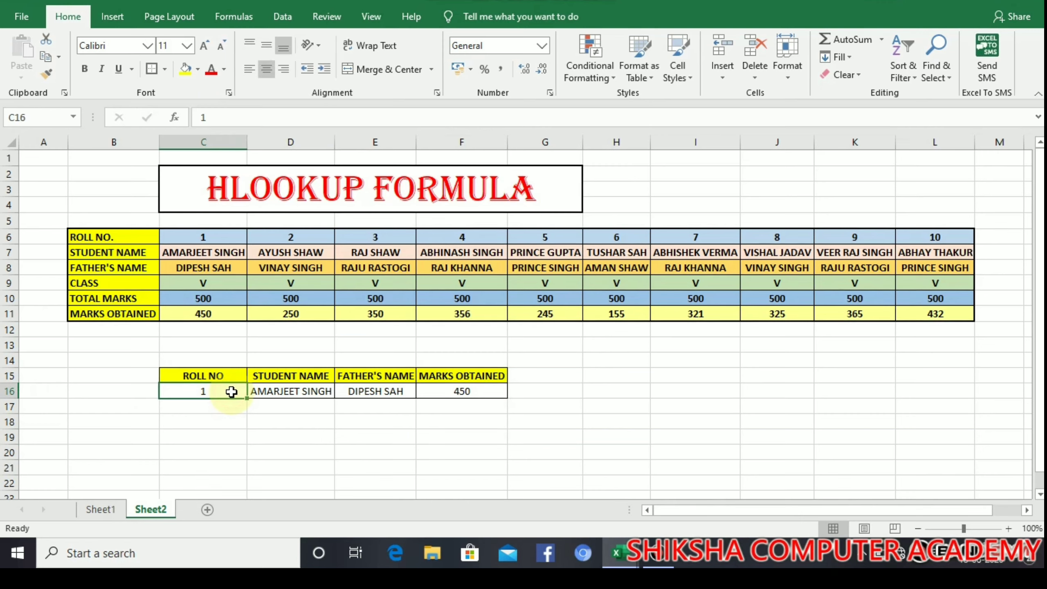
type("5")
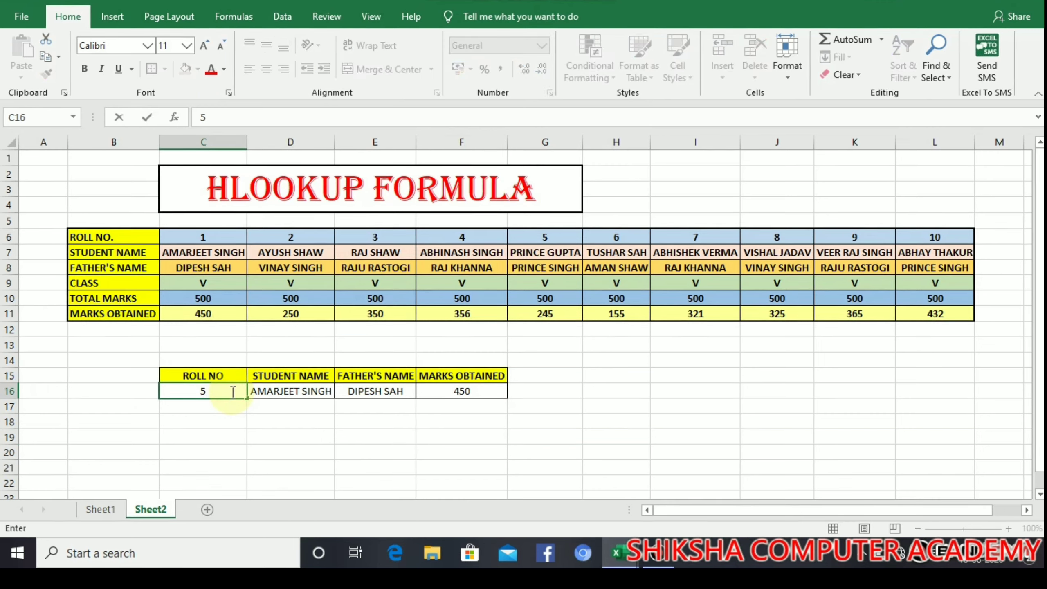
key("Return")
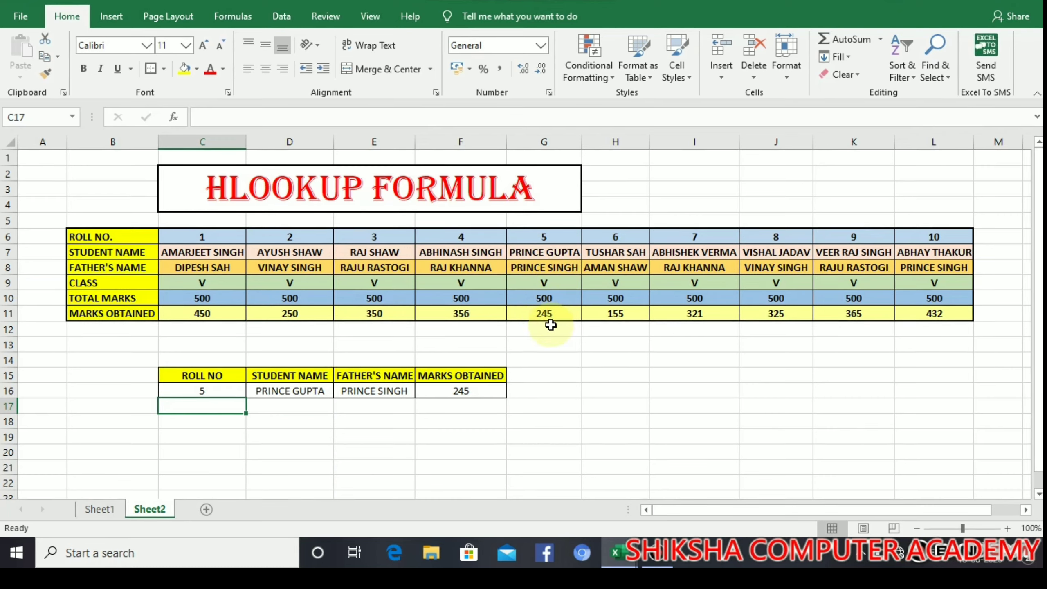
left_click(194, 390)
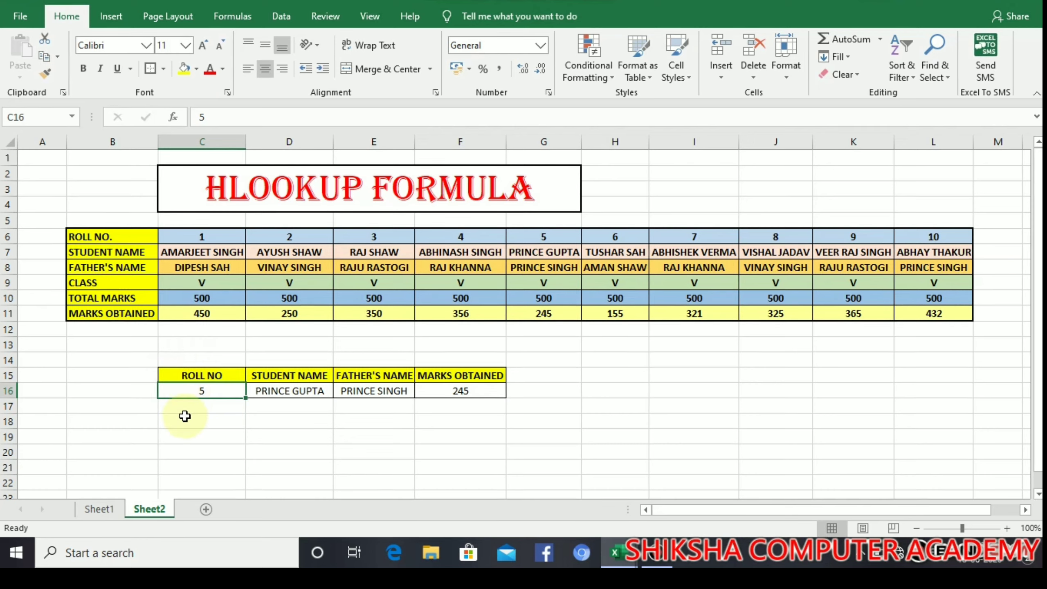
type("10")
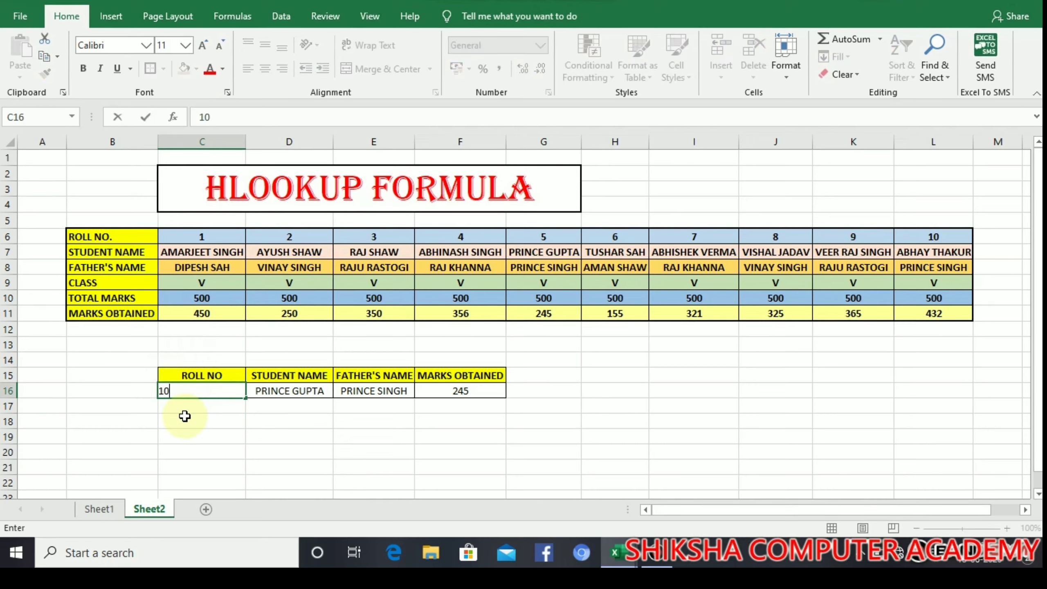
key("Return")
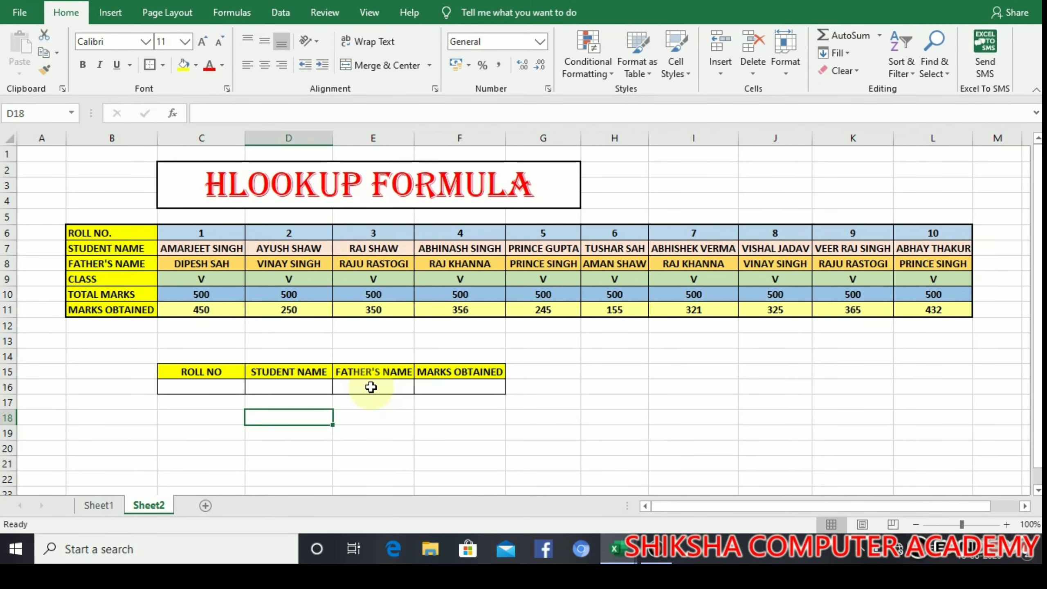
left_click(269, 386)
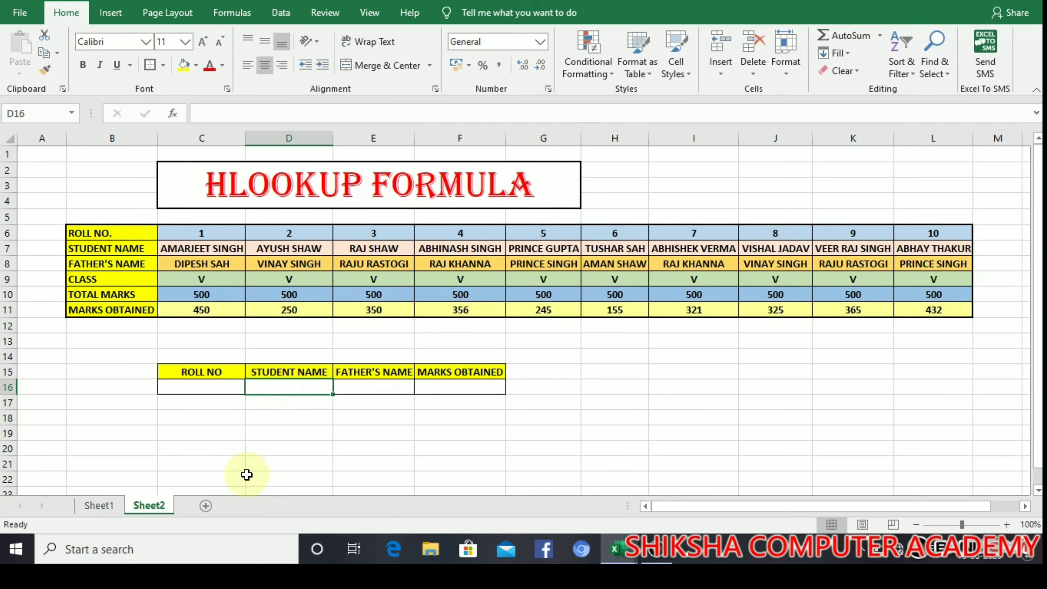
type("=")
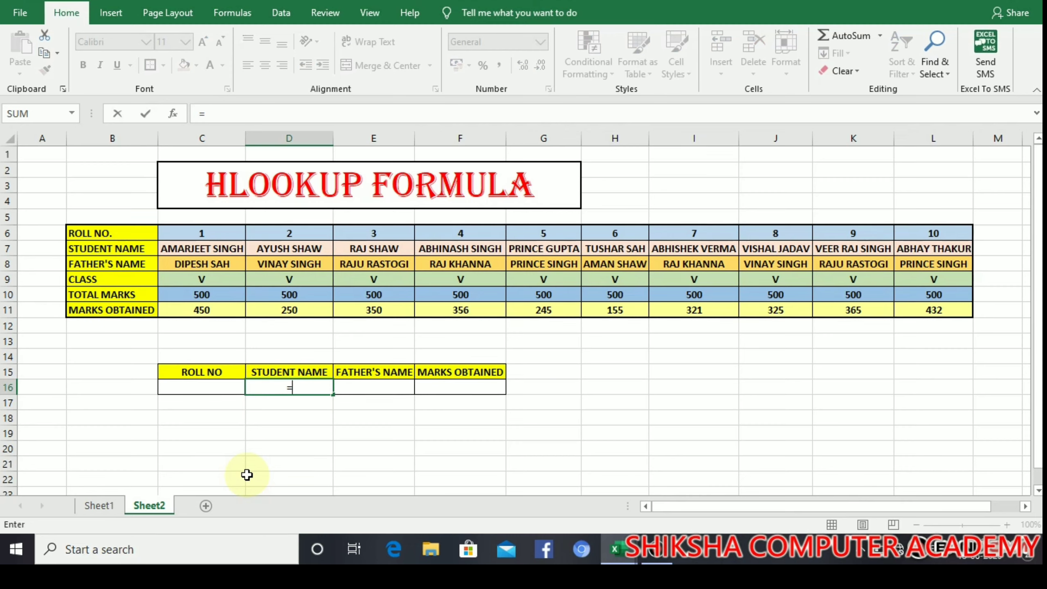
type("h")
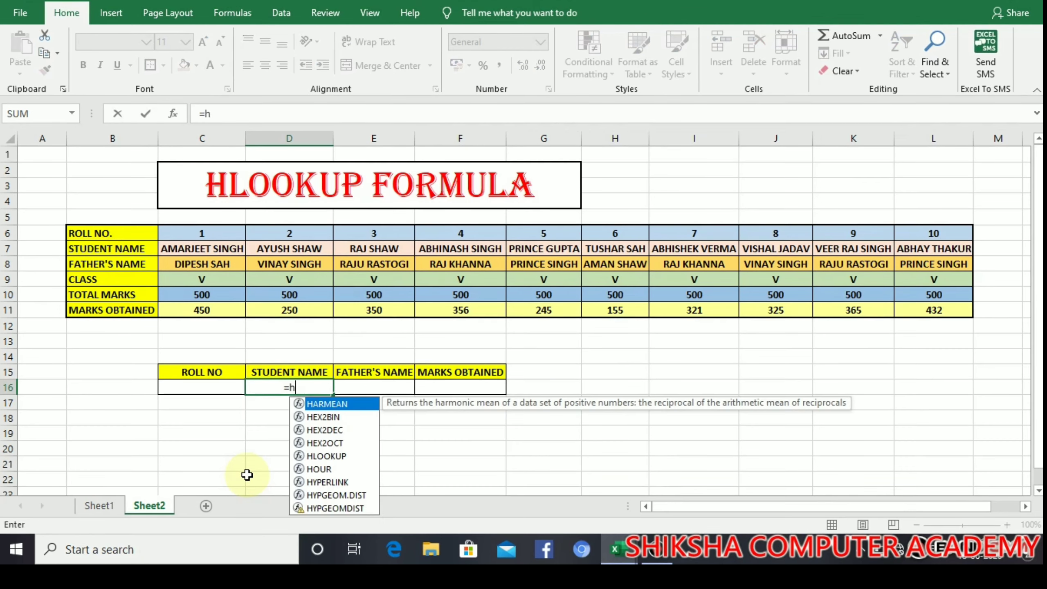
type("look")
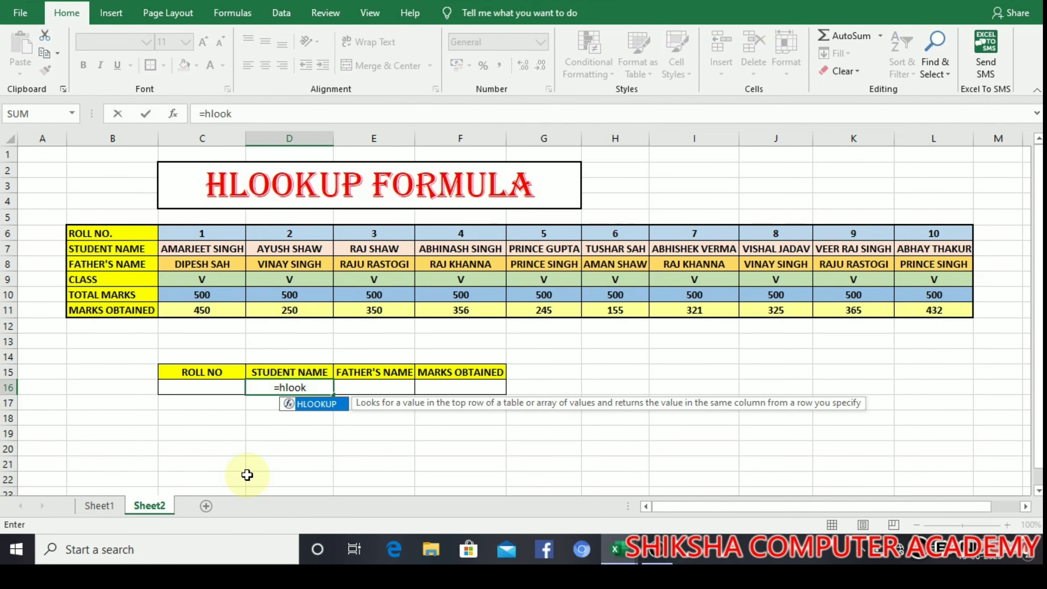
type("up")
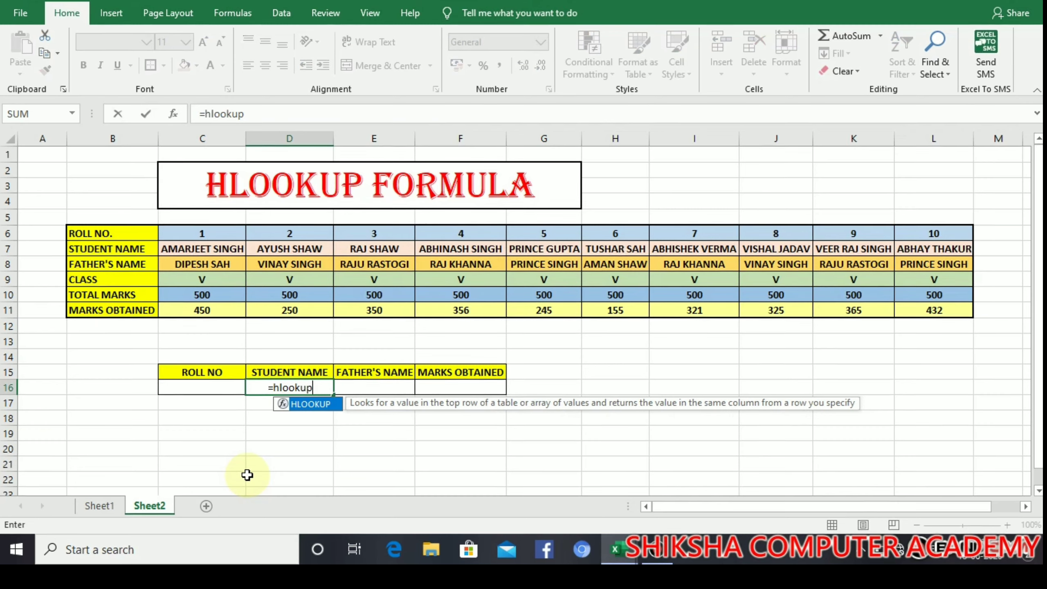
type("(")
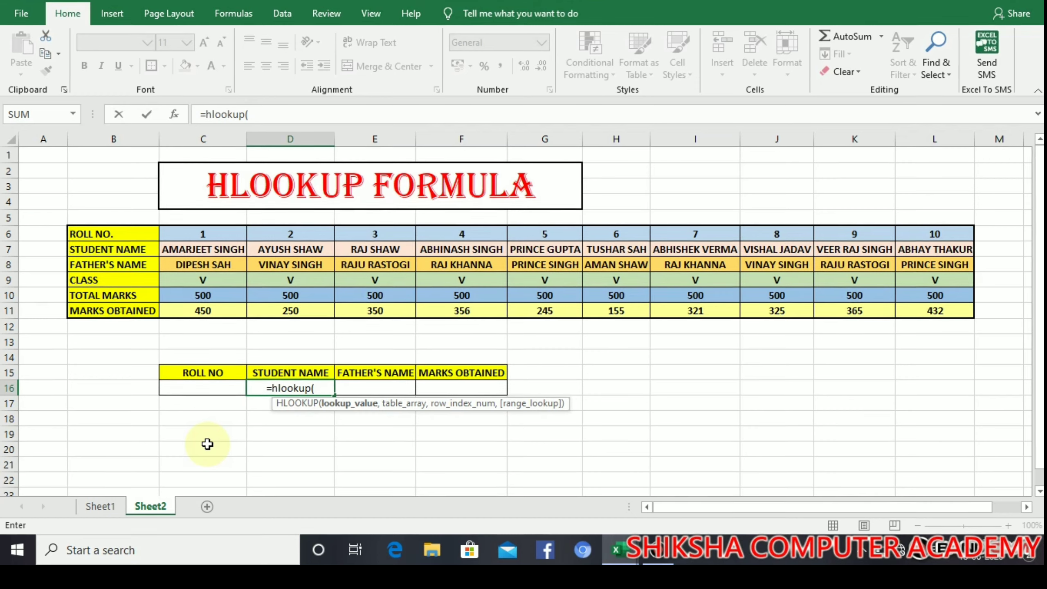
left_click(205, 393)
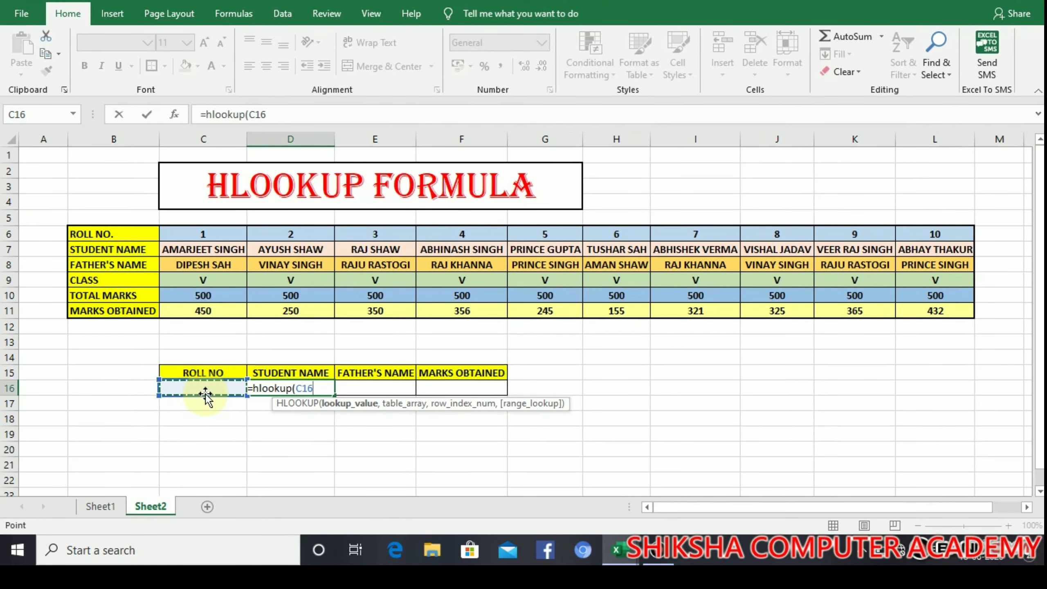
type(",")
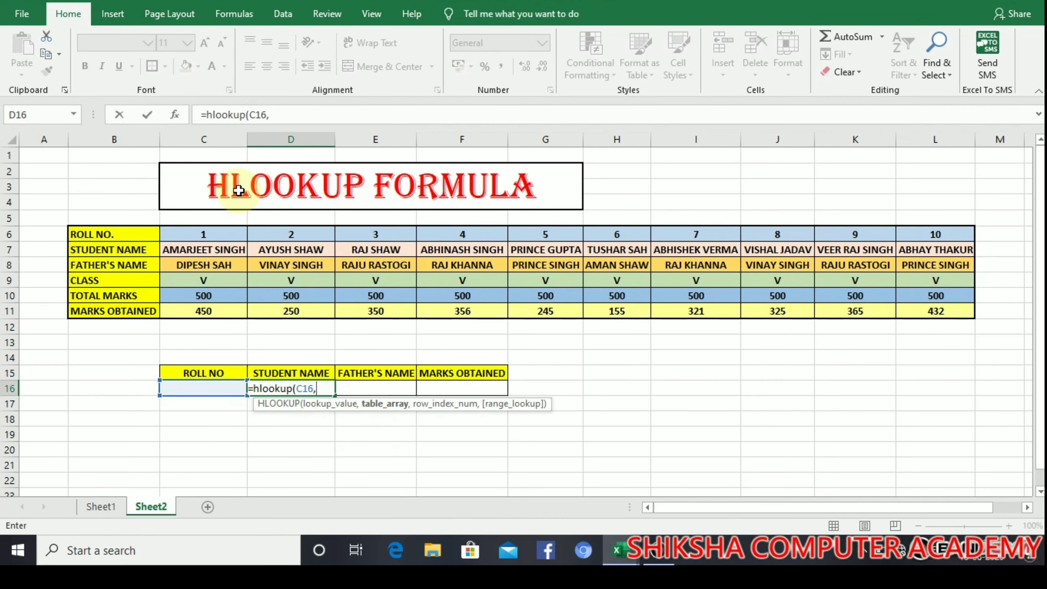
left_click_drag(207, 234, 933, 313)
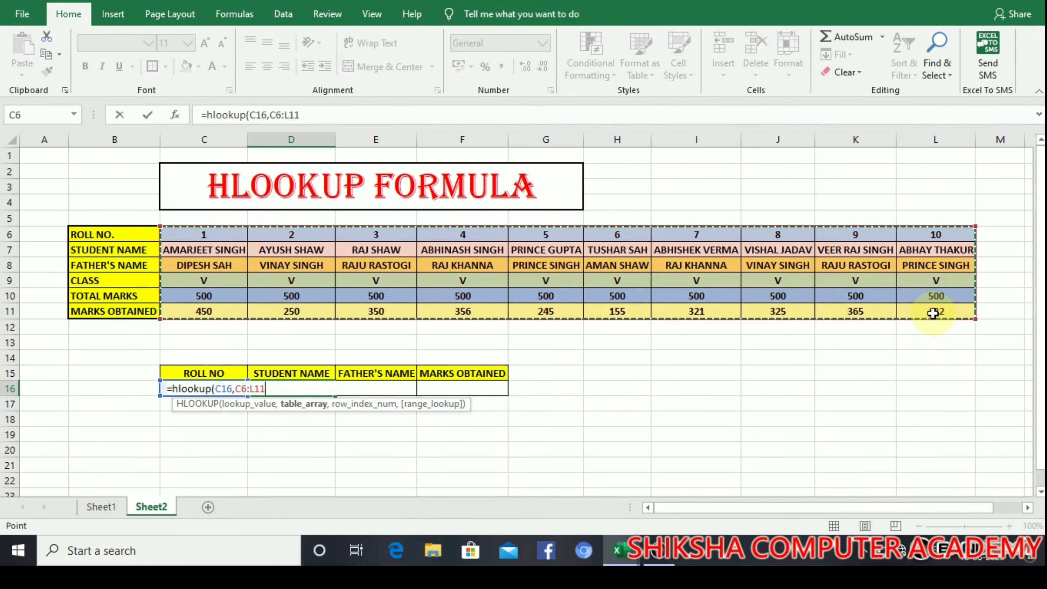
type(",")
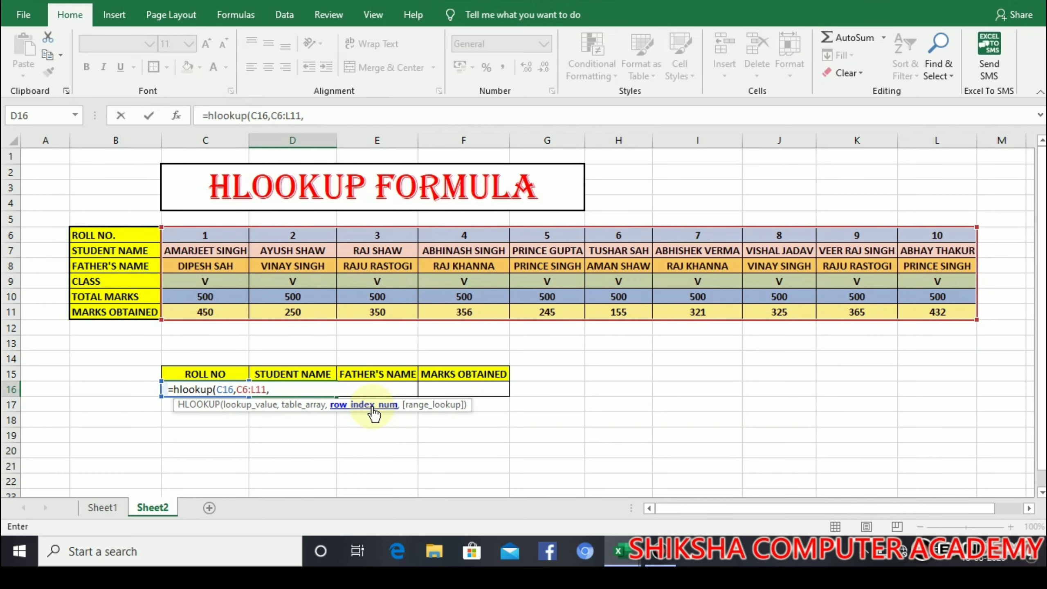
key("BackSpace")
key("BackSpace")
key("BackSpace")
key("BackSpace")
key("BackSpace")
key("BackSpace")
key("BackSpace")
key("BackSpace")
key("BackSpace")
key("BackSpace")
key("BackSpace")
key("BackSpace")
key("BackSpace")
key("BackSpace")
key("BackSpace")
key("BackSpace")
key("BackSpace")
key("BackSpace")
key("BackSpace")
key("BackSpace")
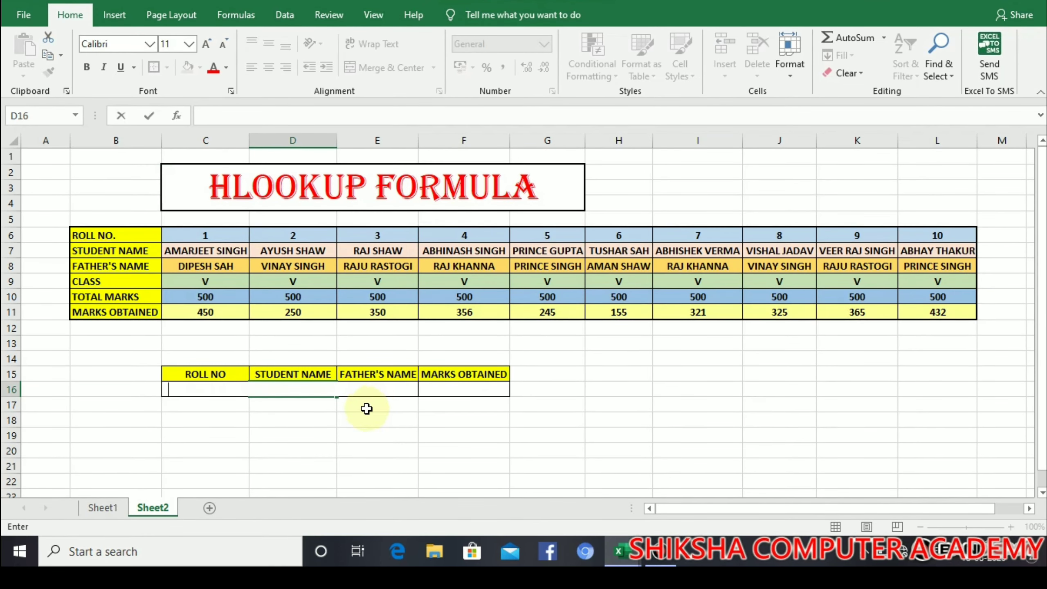
Step: Number A6:A11 from 1 to 6 by entering 1 and 2 and filling down
left_click(30, 299)
left_click(49, 235)
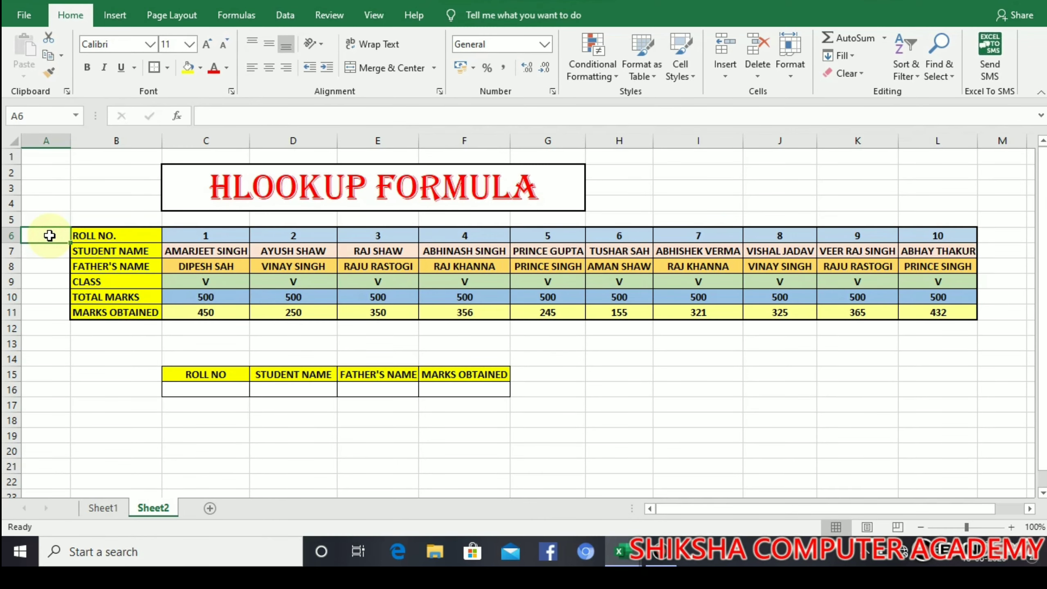
type("1")
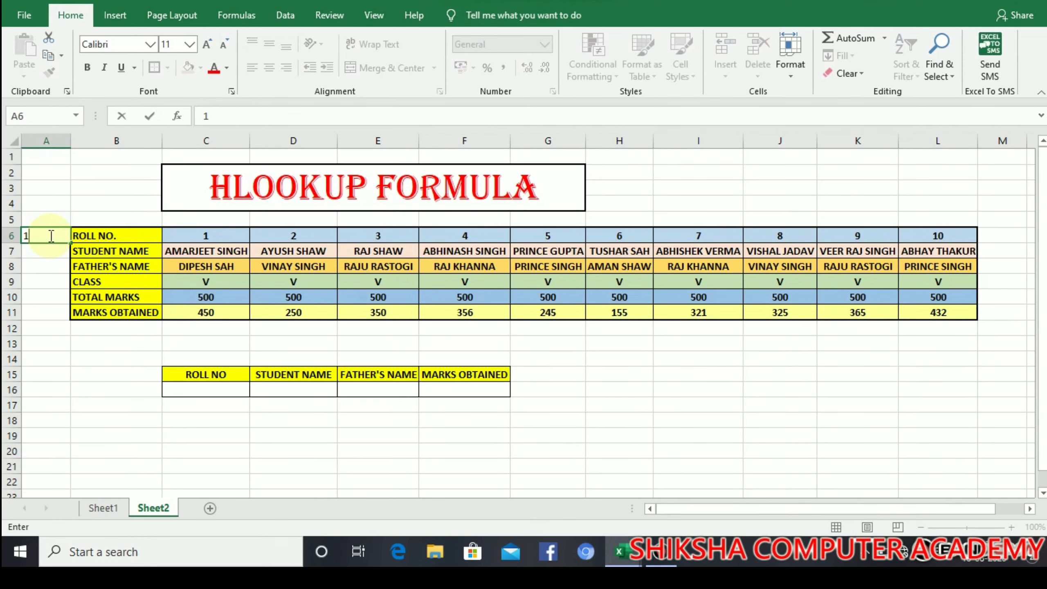
key("Return")
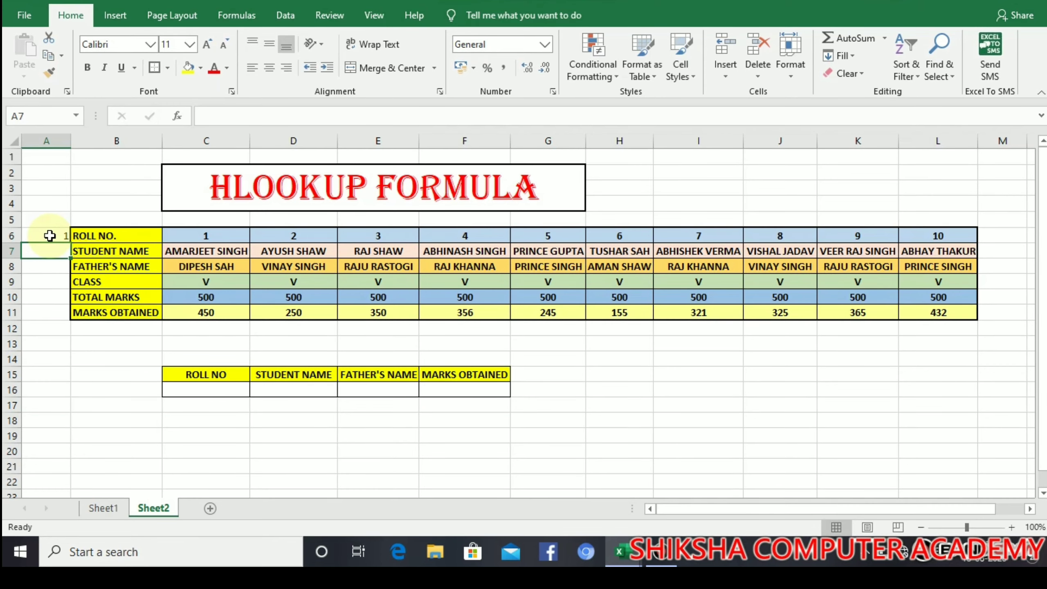
type("2")
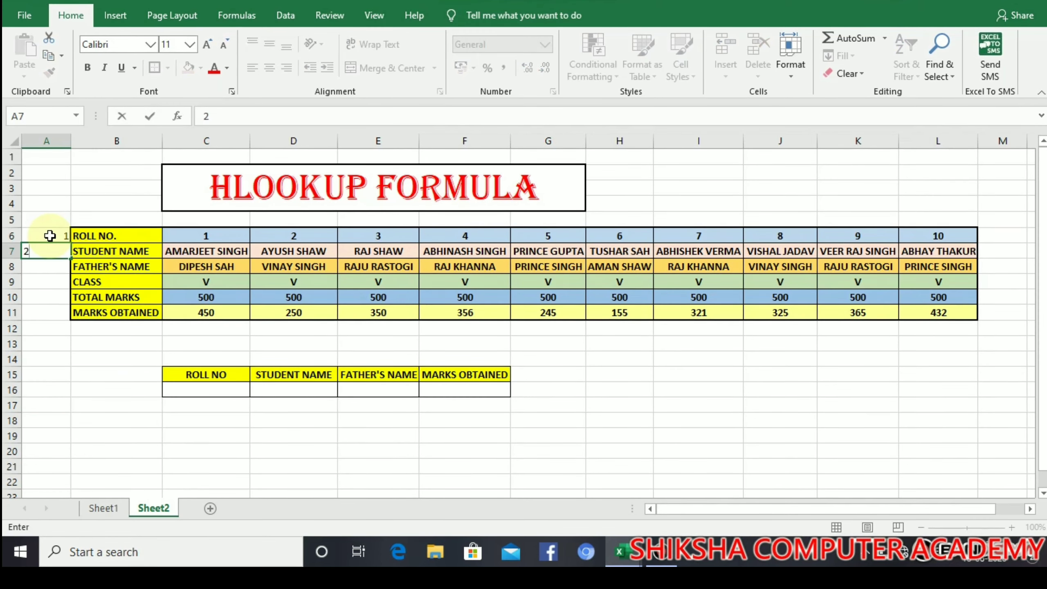
left_click(45, 297)
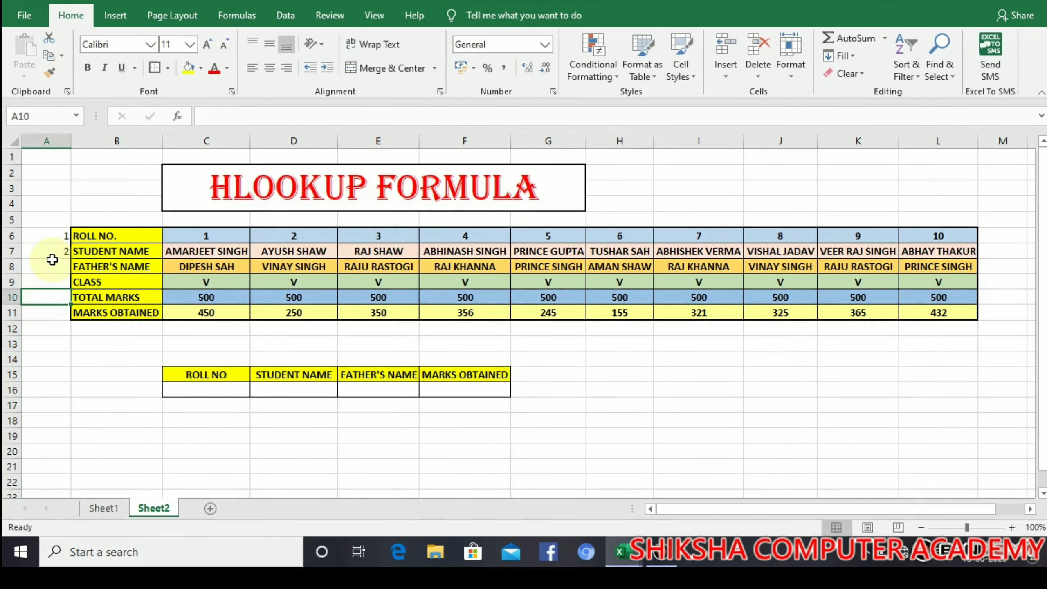
left_click_drag(53, 237, 67, 315)
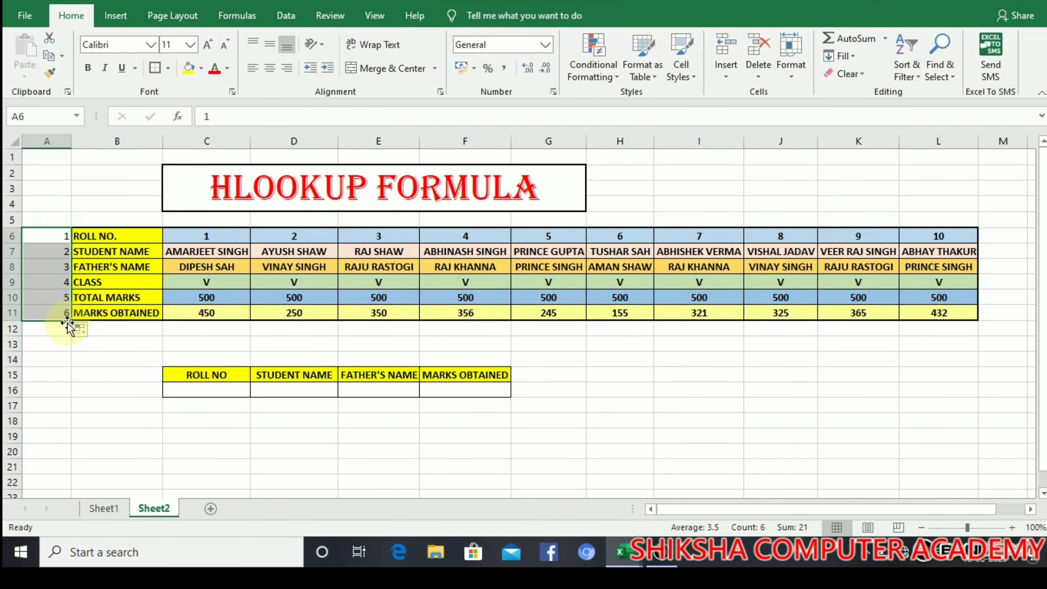
left_click(49, 344)
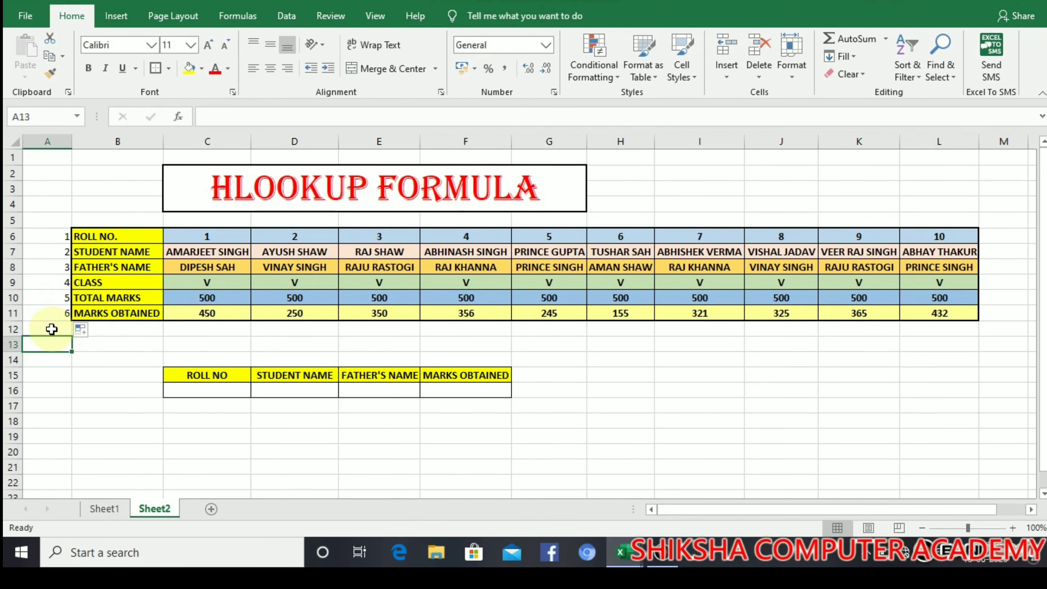
Step: Enter =HLOOKUP(C16,C6:L11,2,0) in D16 to return the student name
left_click(35, 233)
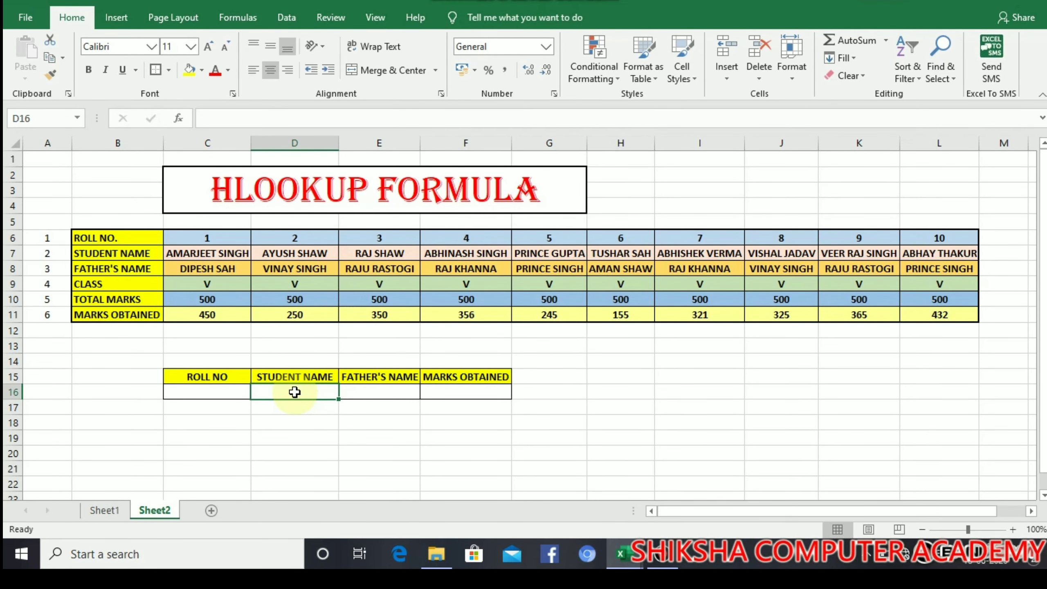
type("=v")
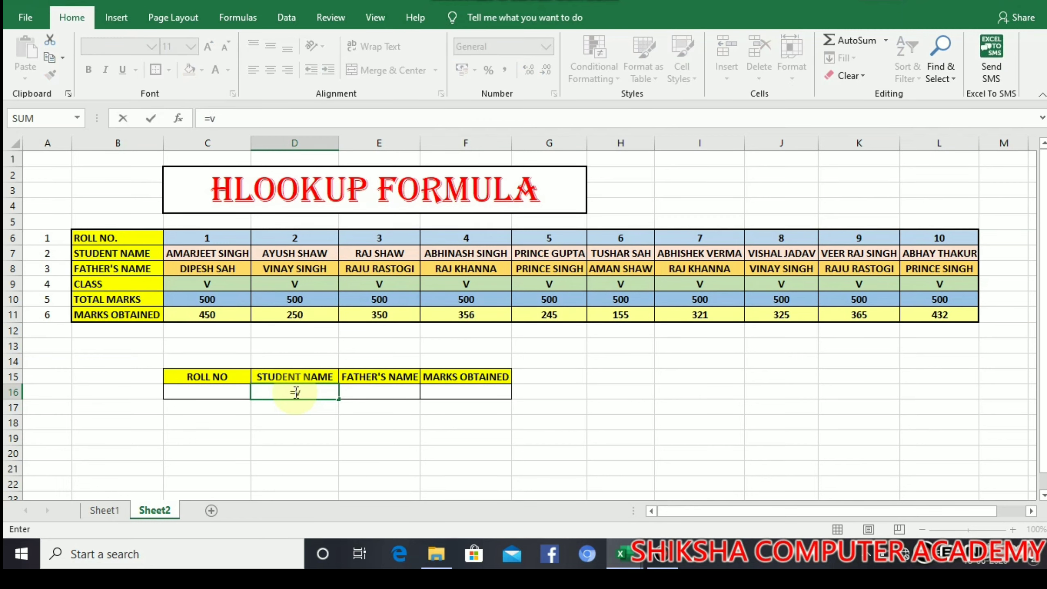
key("BackSpace")
type("h")
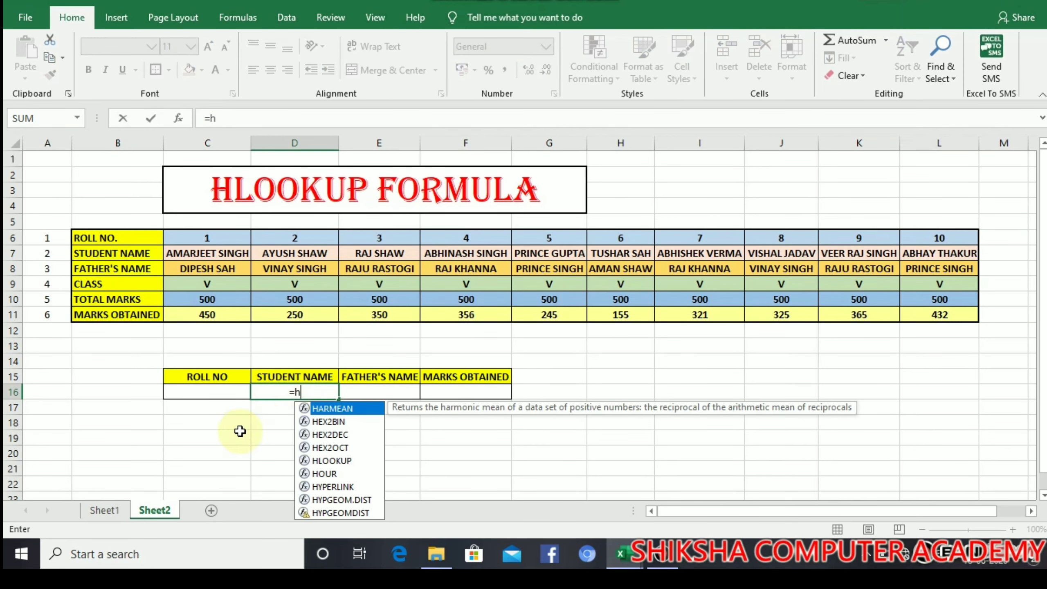
type("look")
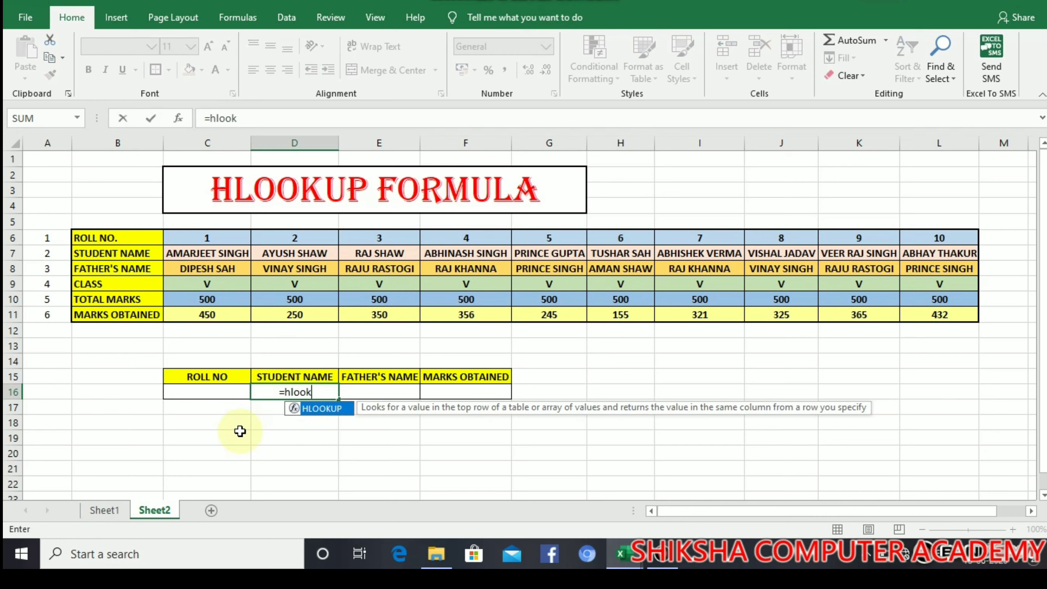
type("up(")
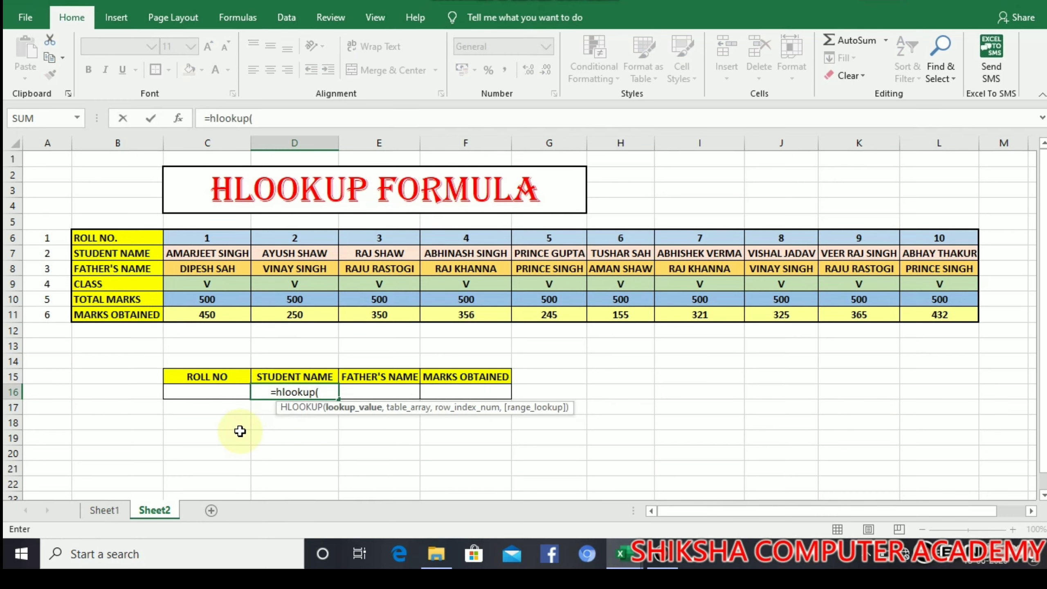
left_click(205, 396)
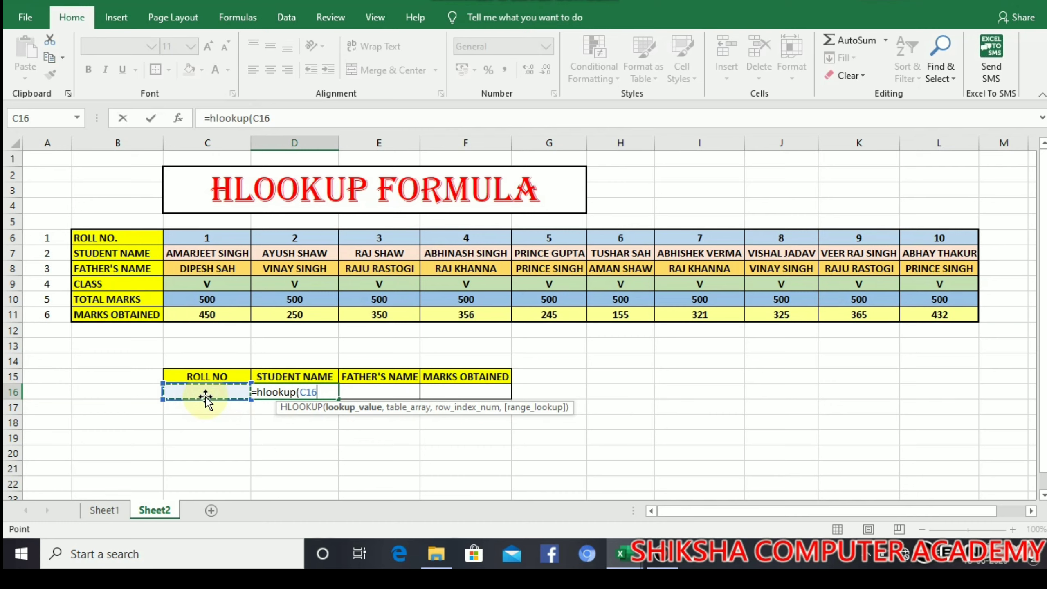
type(",")
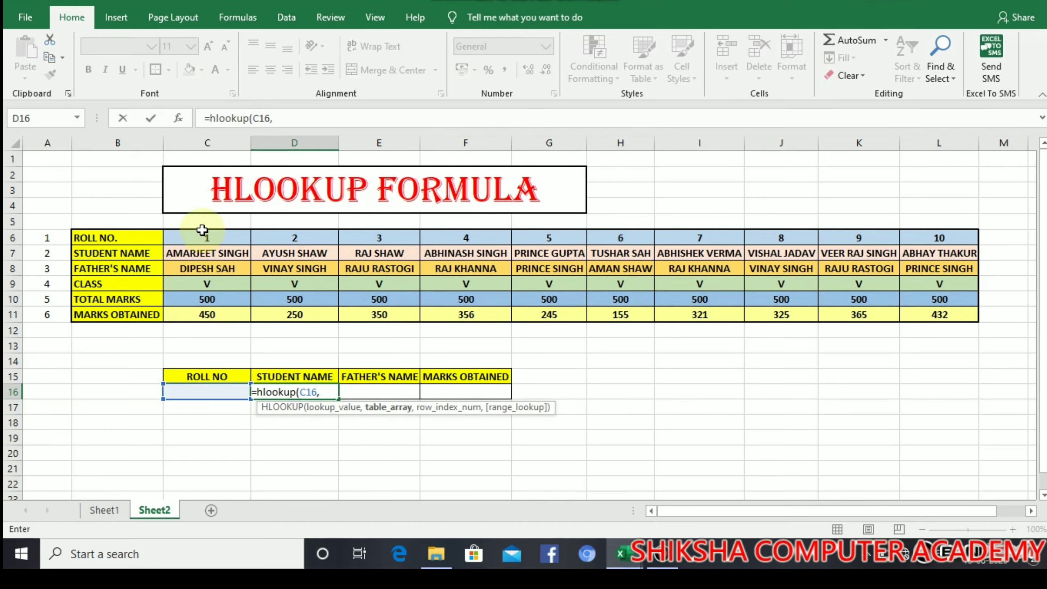
left_click_drag(195, 236, 911, 311)
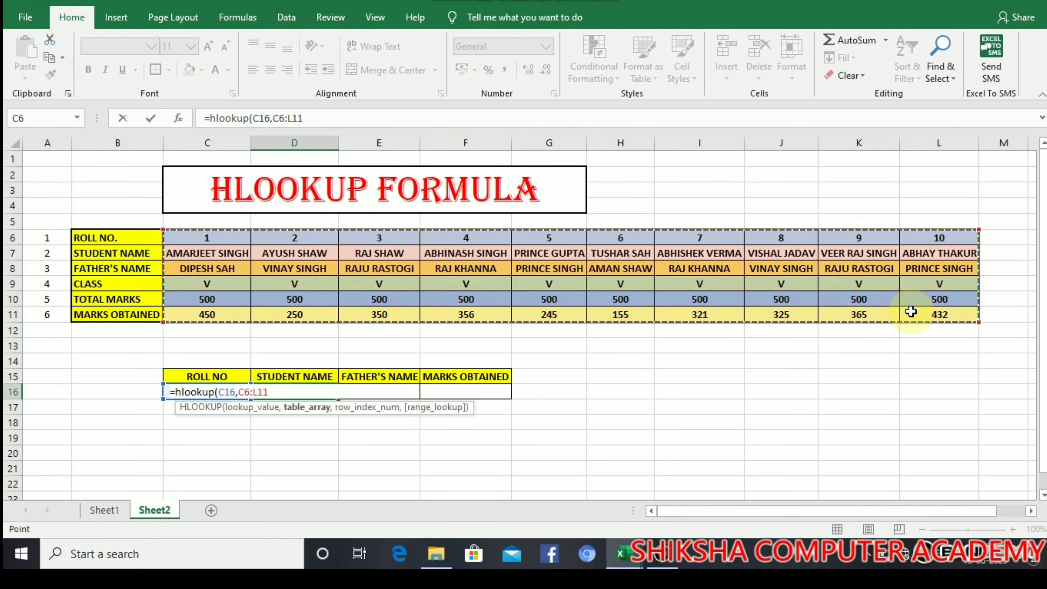
type(",")
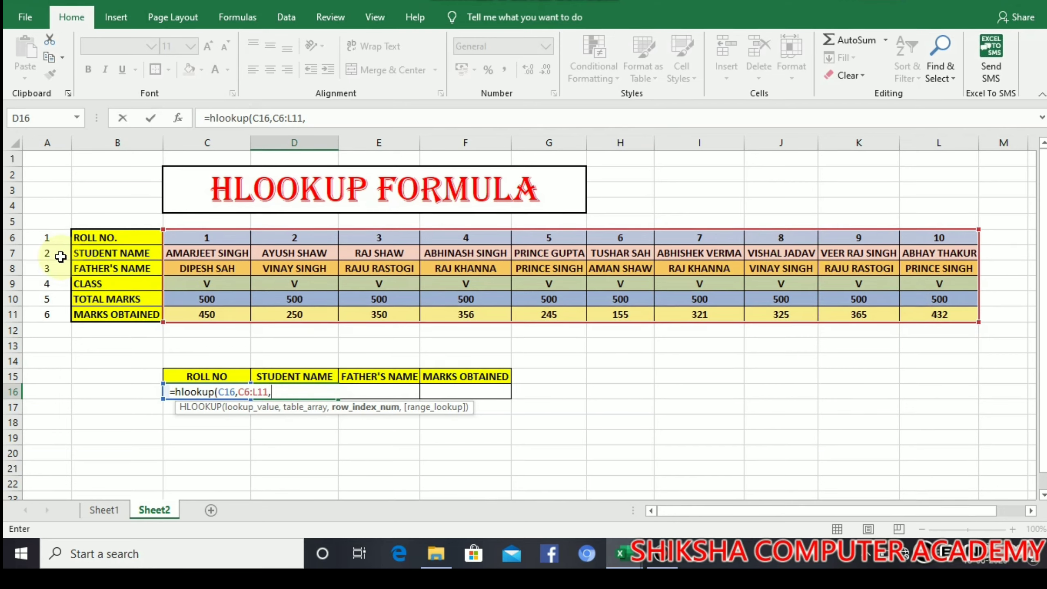
type("2,")
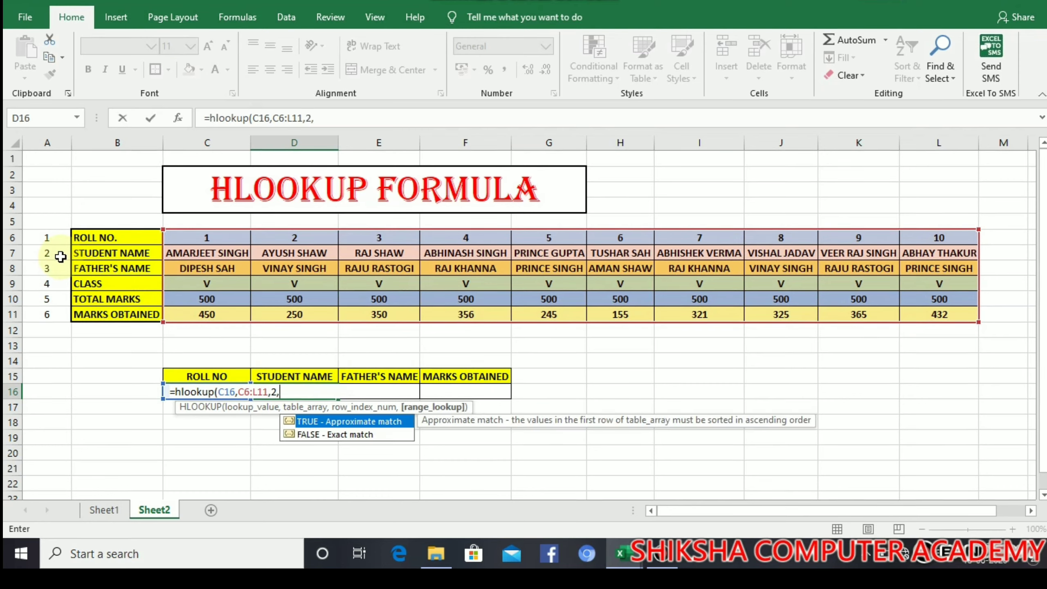
type("0)")
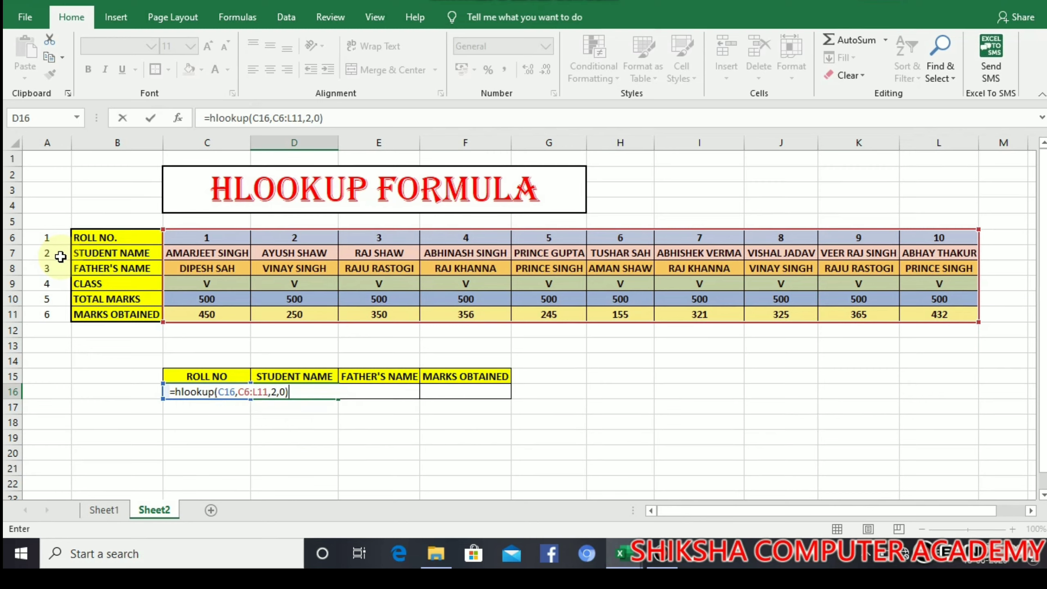
key("Return")
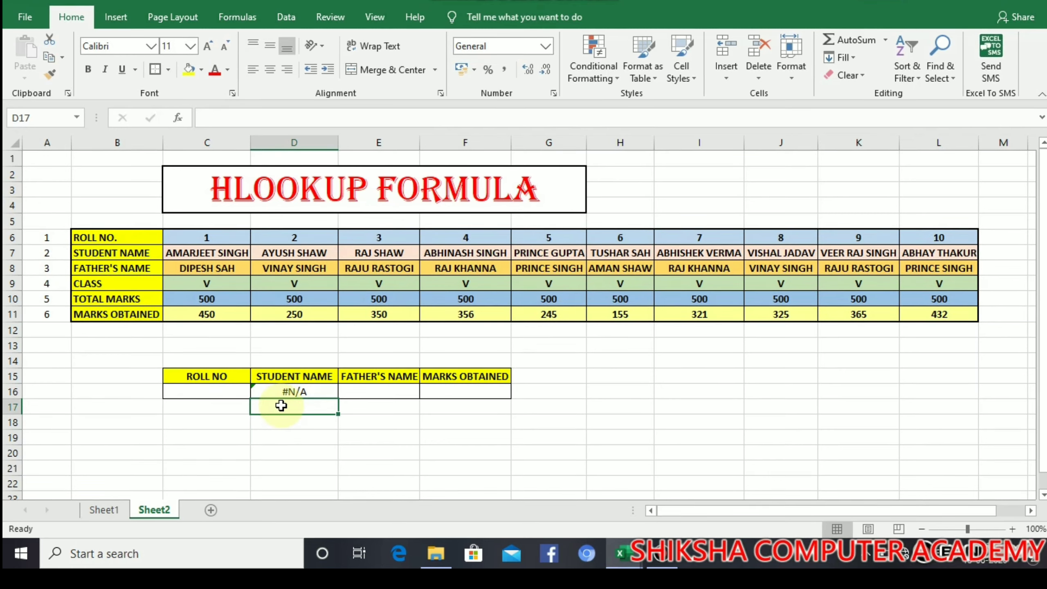
Step: Enter roll number 1 in C16 to show the first student's name
left_click(211, 394)
type("1")
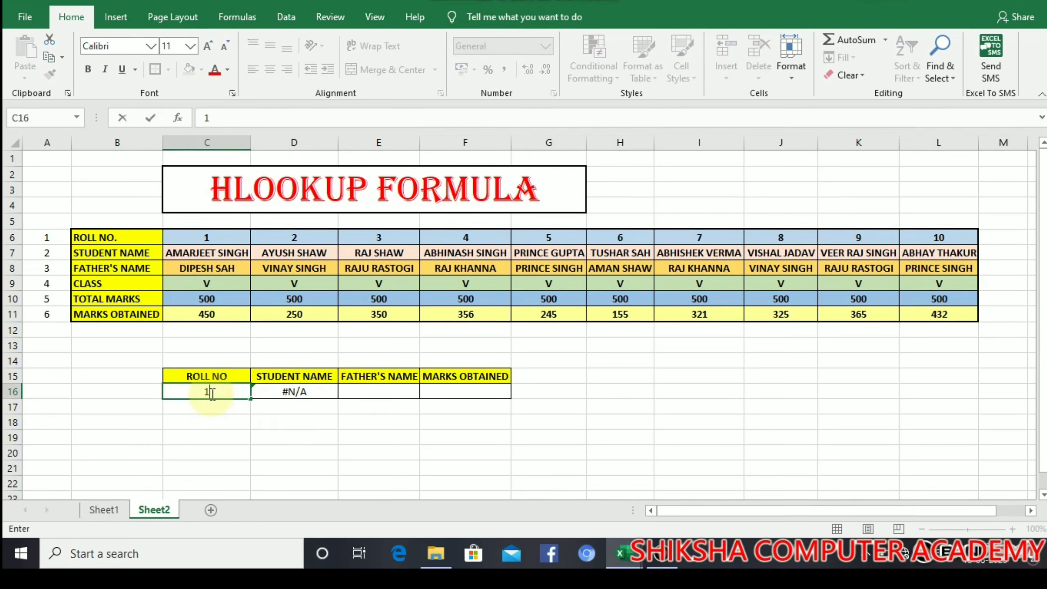
key("Return")
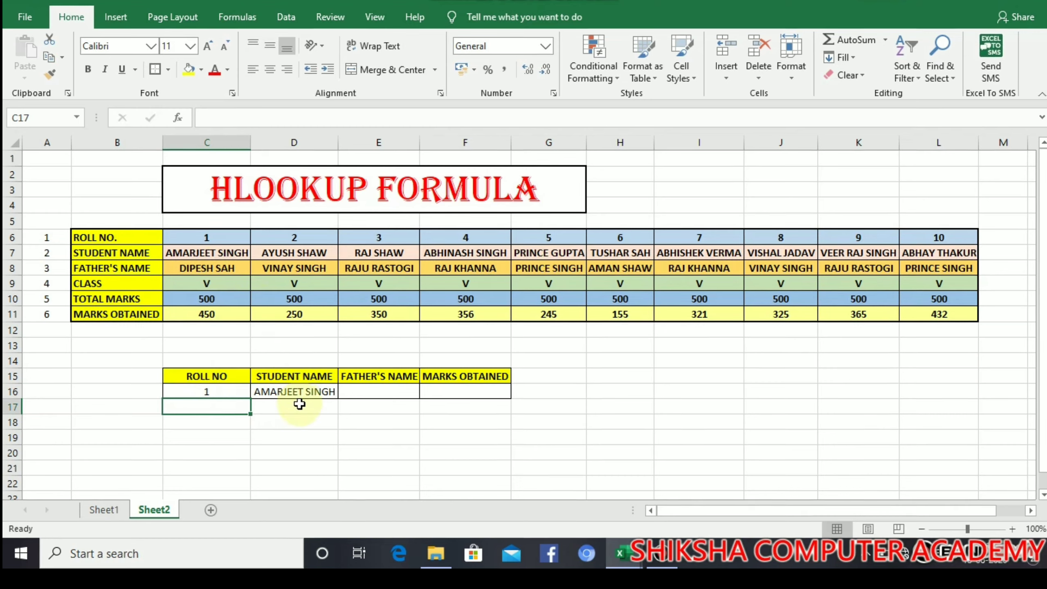
Step: Enter =HLOOKUP(C16,C6:L11,3,0) in E16 to return the father's name for roll 1
left_click(396, 391)
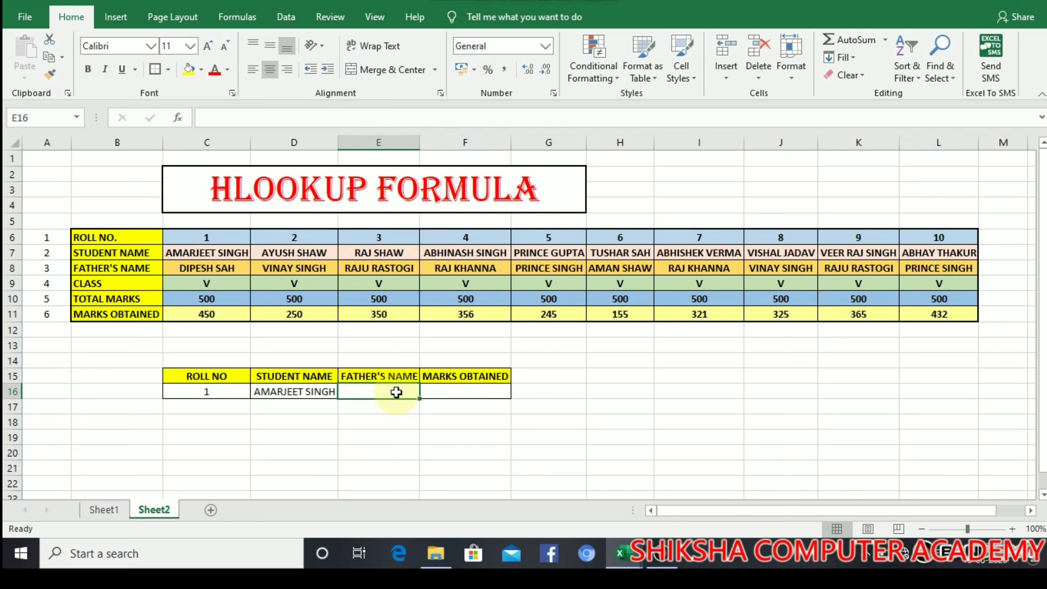
type("=")
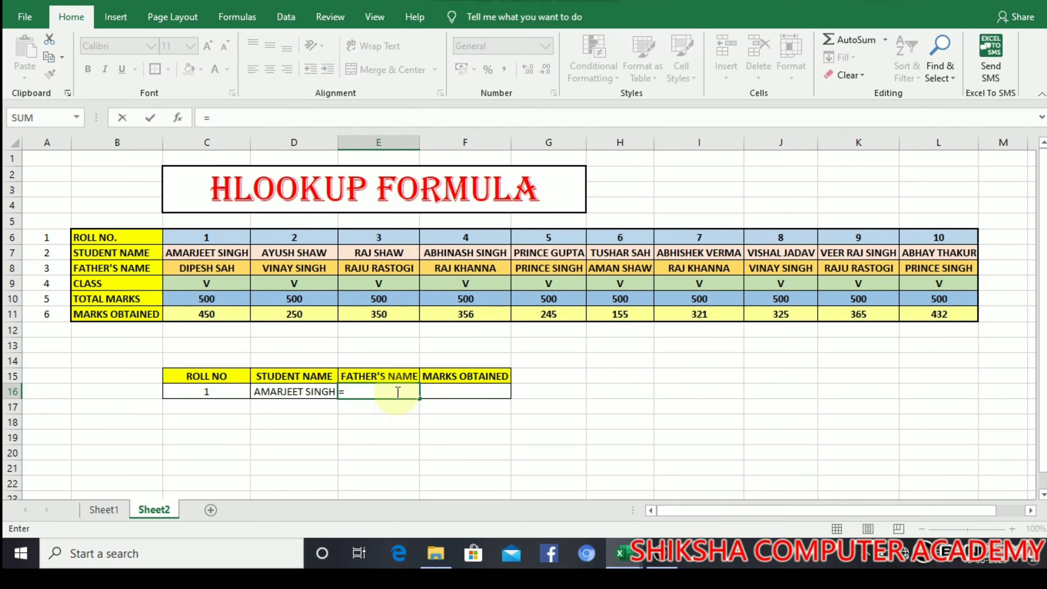
type("hlook")
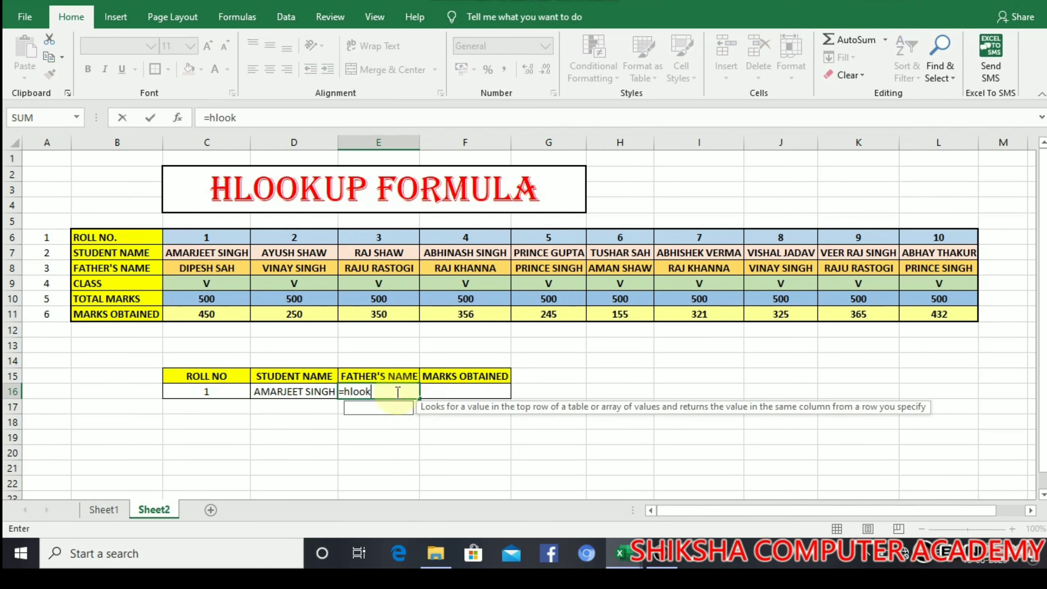
type("up")
left_click(396, 392)
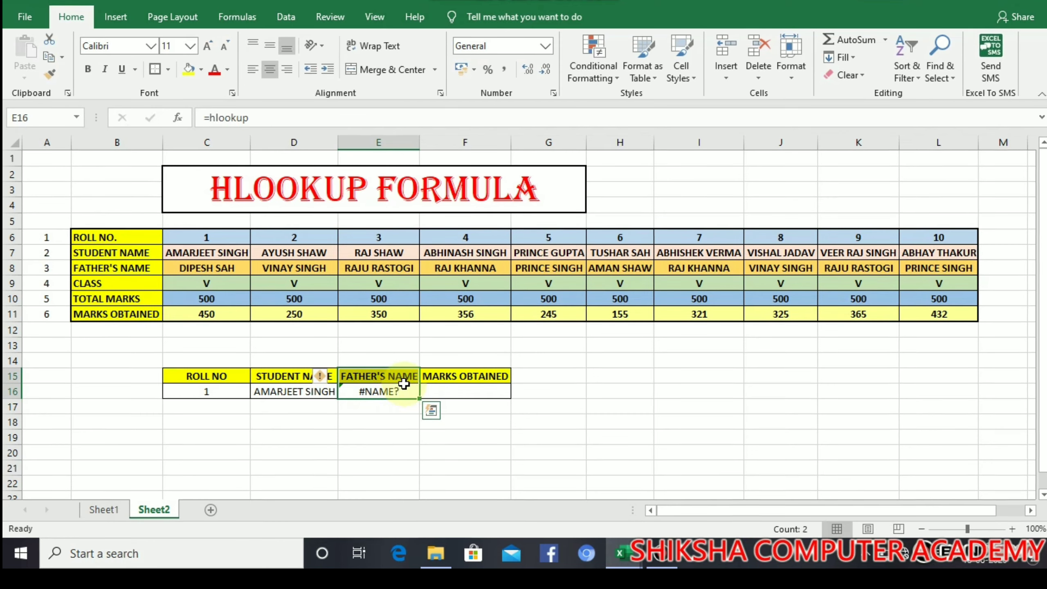
left_click(400, 393)
double_click(400, 394)
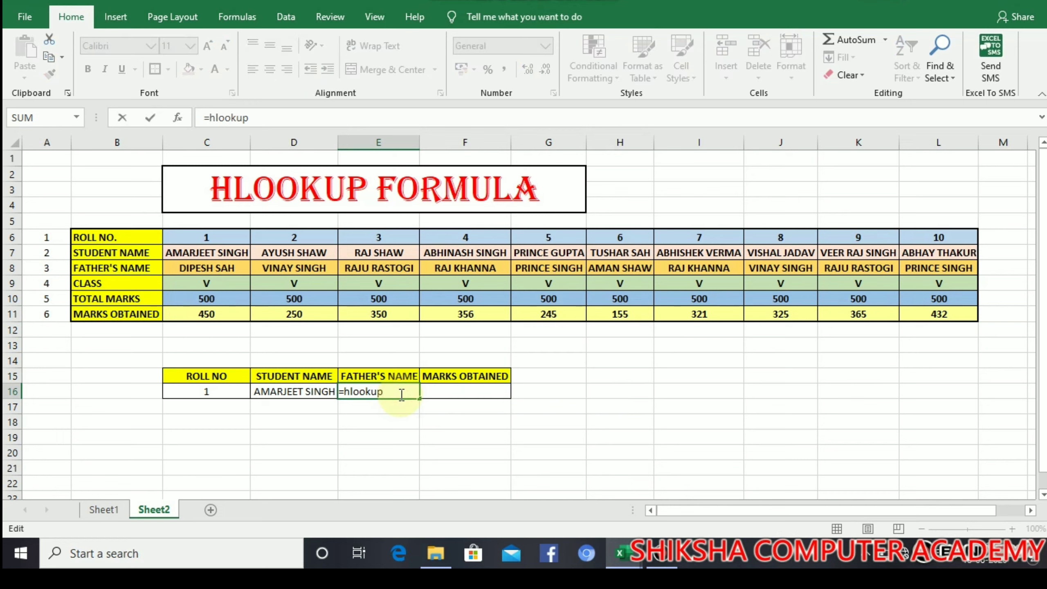
type("(")
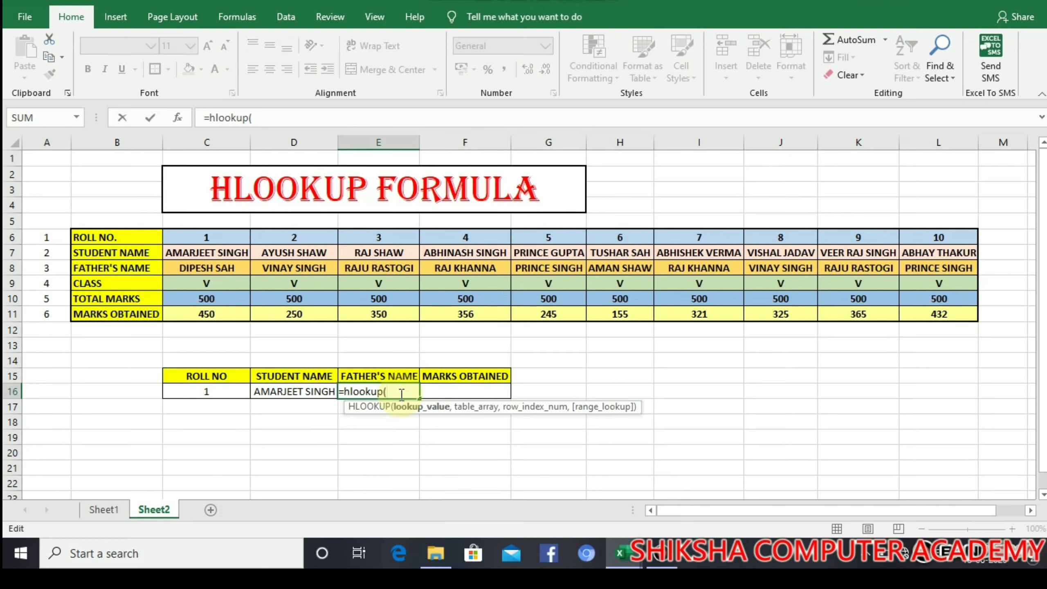
left_click(193, 392)
type(",")
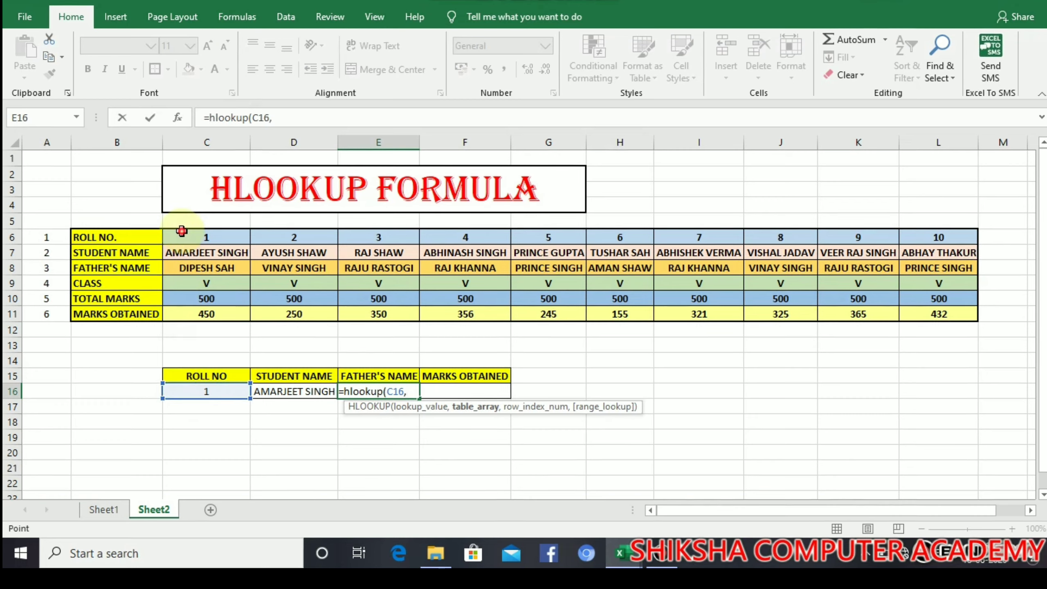
left_click_drag(180, 231, 923, 312)
type(",")
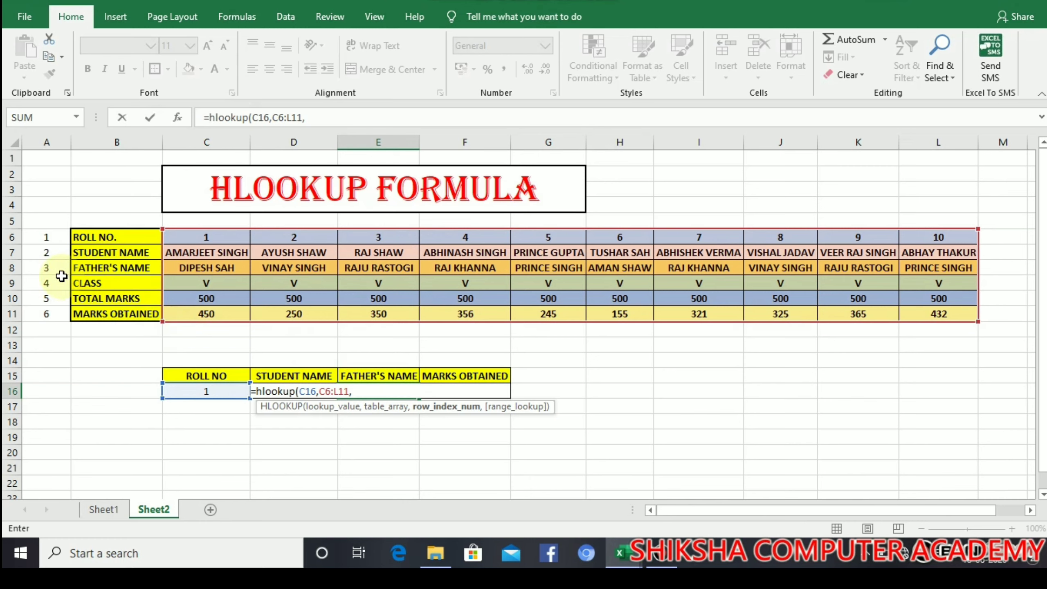
type("3,0")
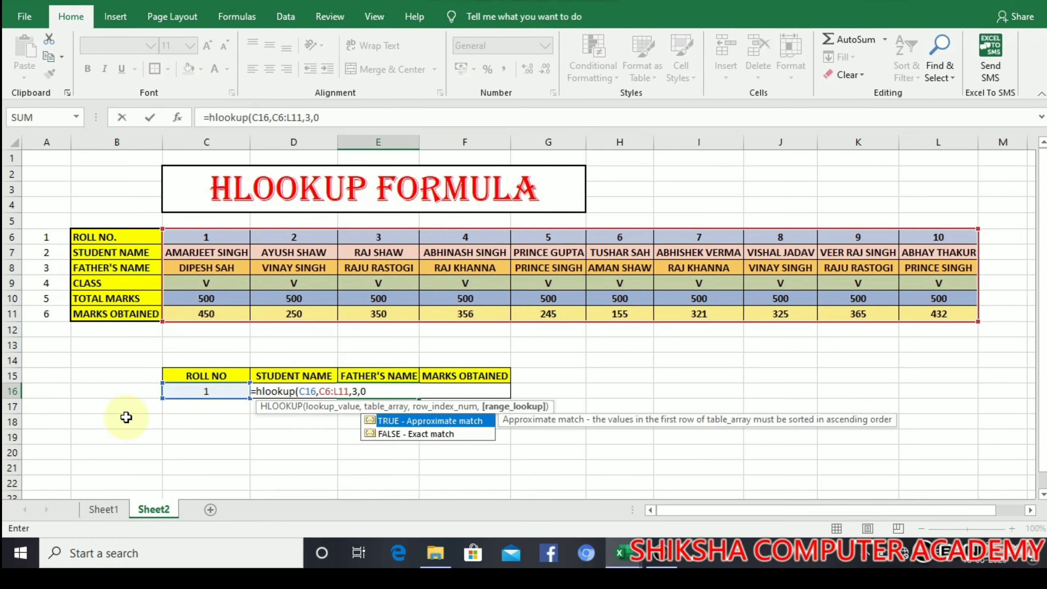
type(")")
key("Return")
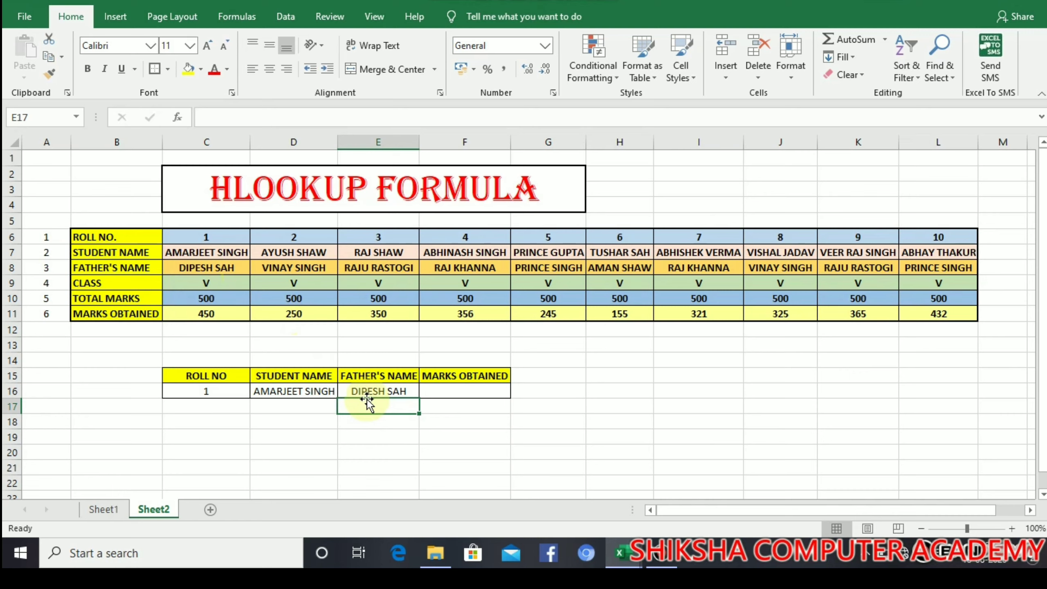
Step: Enter =HLOOKUP(C16,C6:L11,6,0) in F16, returning 450 marks for roll 1
left_click(446, 396)
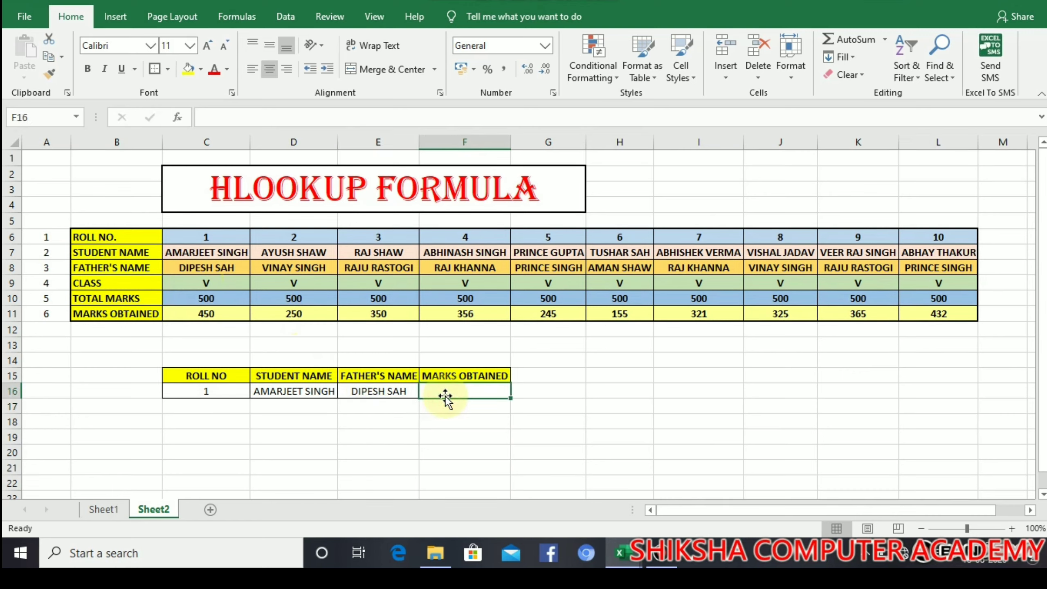
type("=")
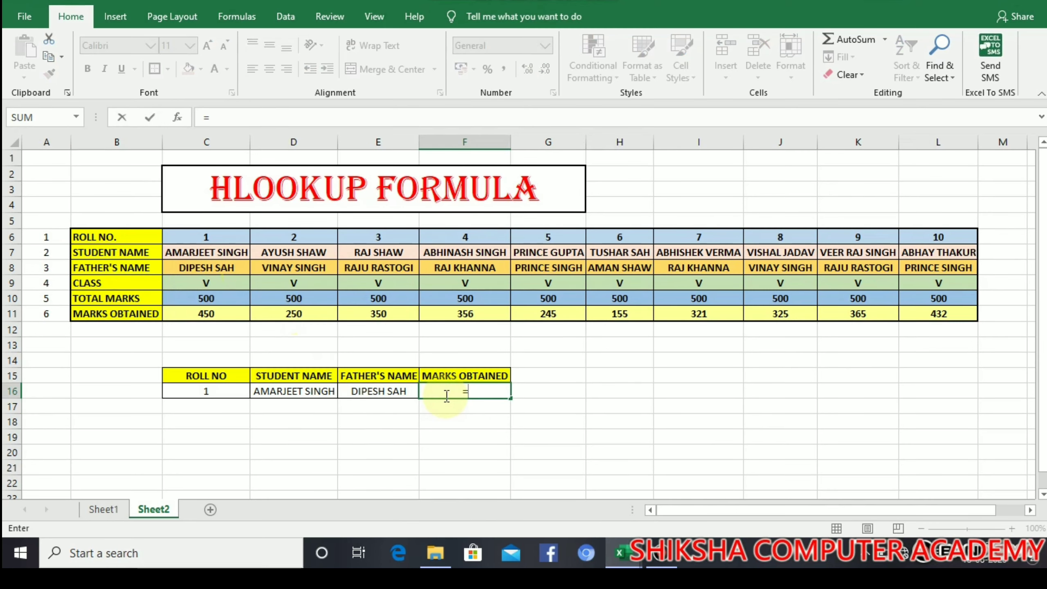
type("hlookup")
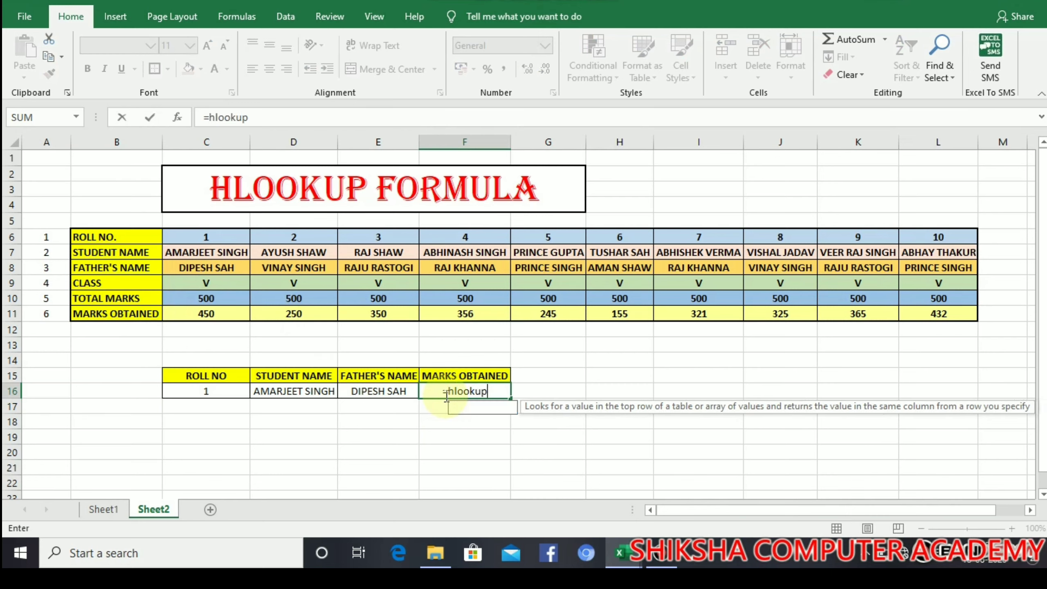
type("(")
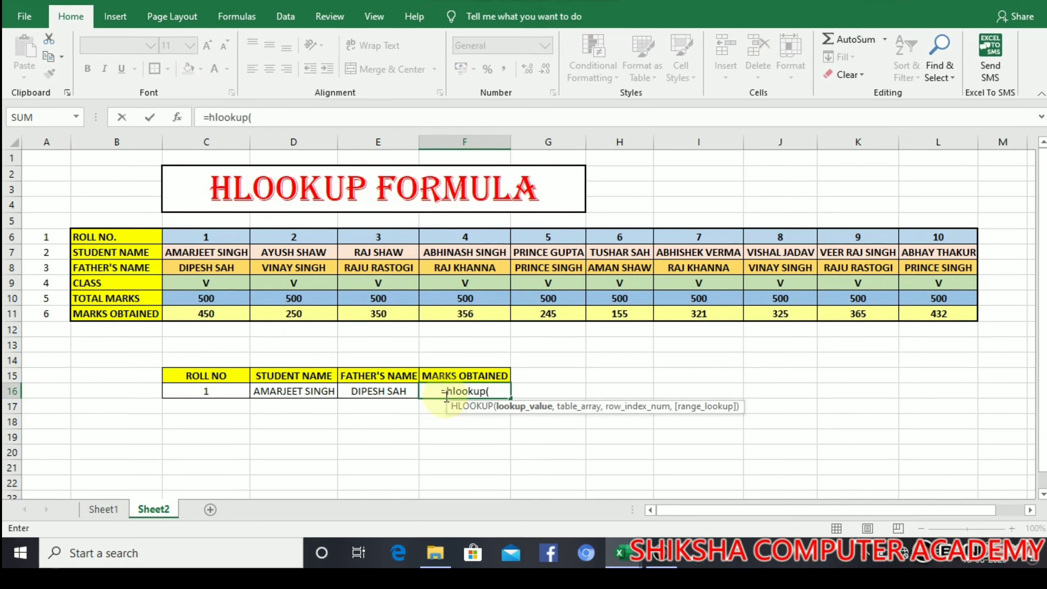
left_click(226, 389)
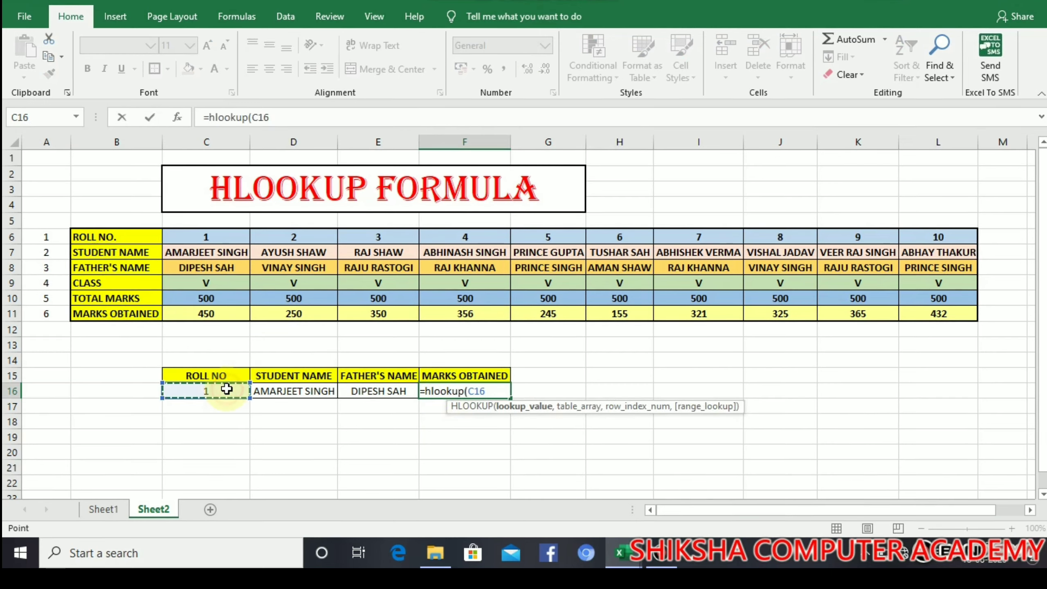
type(",")
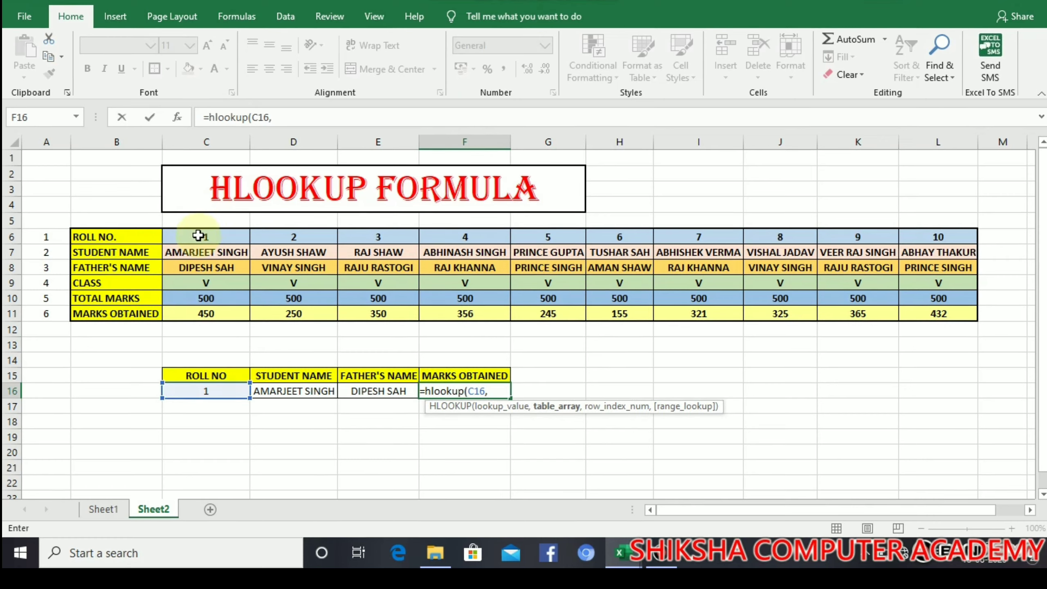
left_click_drag(199, 235, 911, 312)
type(",")
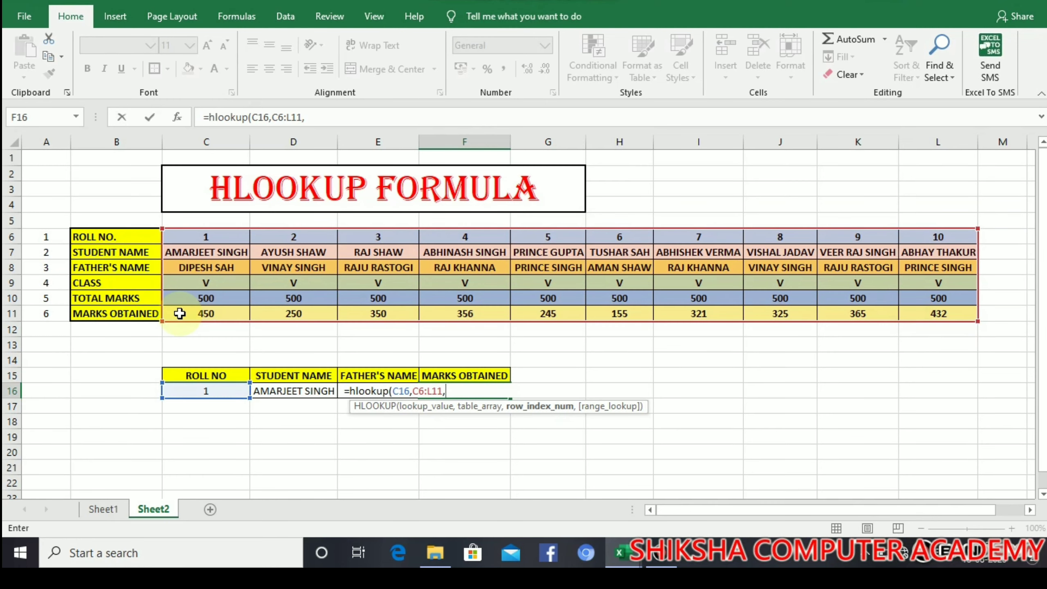
type("6")
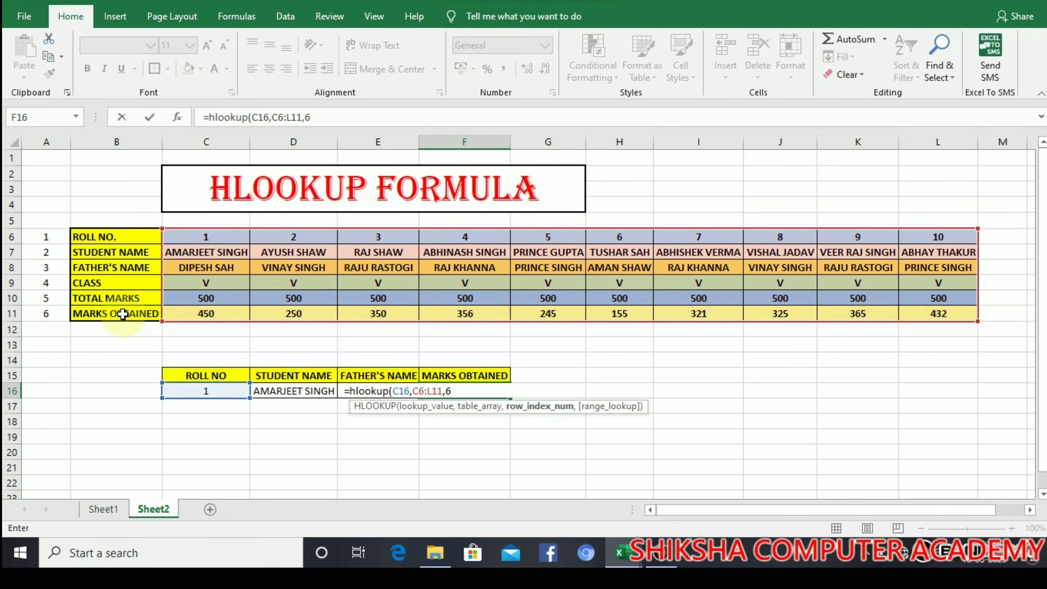
type(",0)")
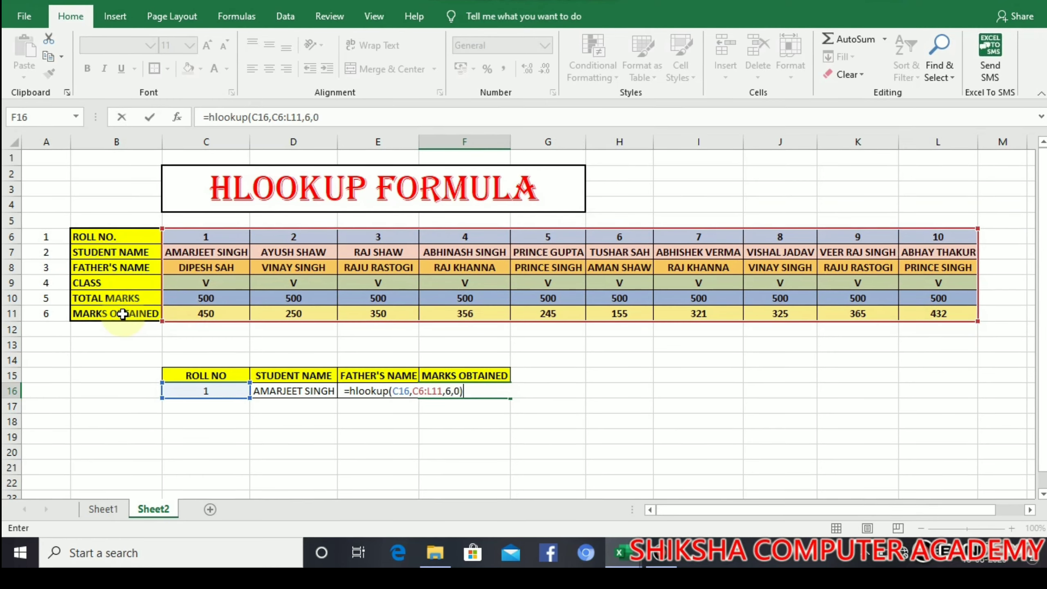
key("Return")
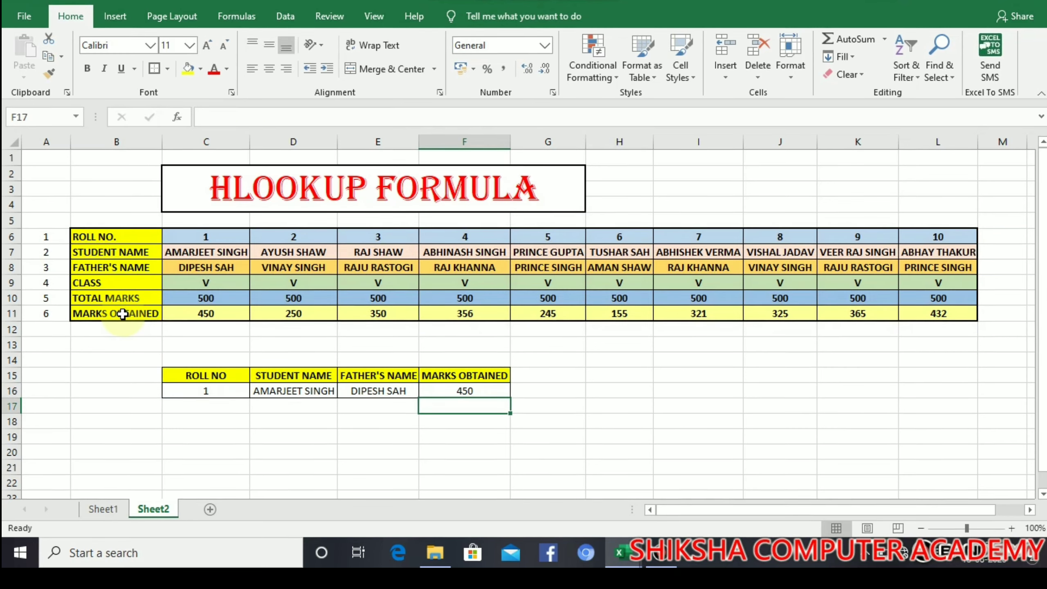
Step: Enter roll number 6 in C16, updating the lookups to show 155 marks
left_click(233, 395)
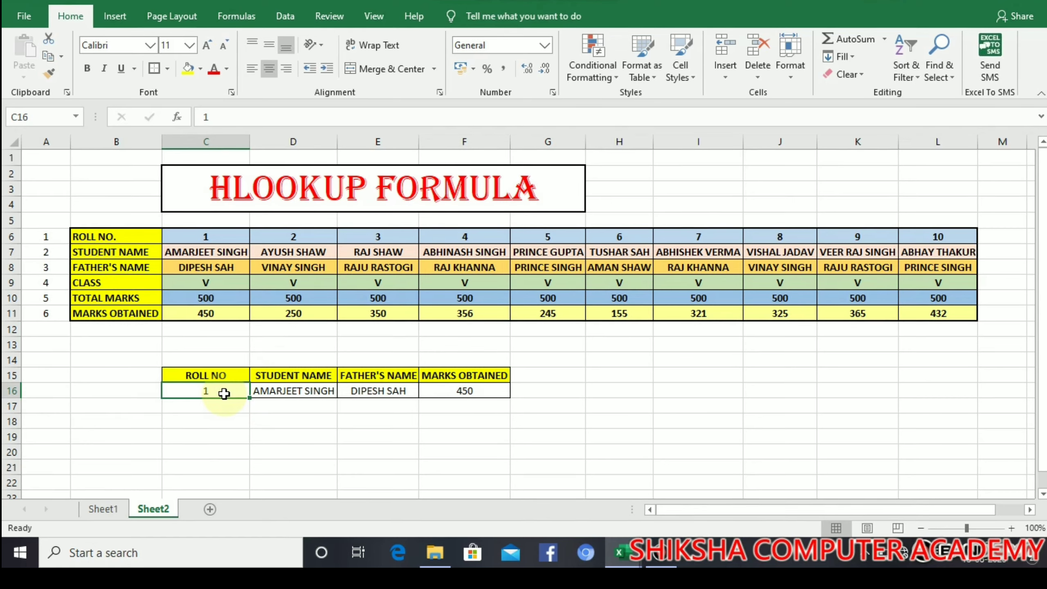
type("6")
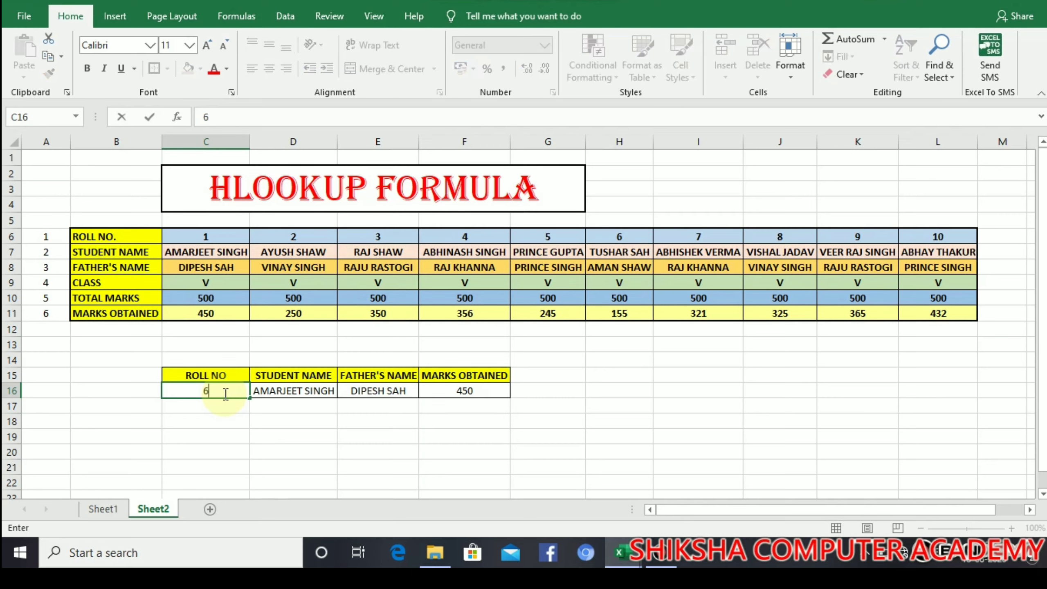
key("Return")
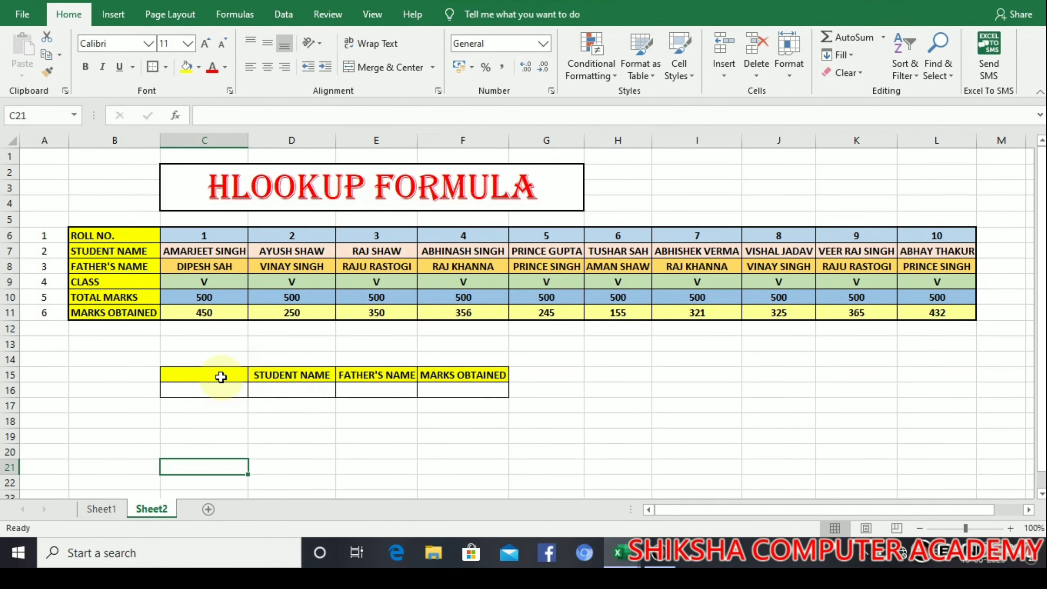
left_click(289, 388)
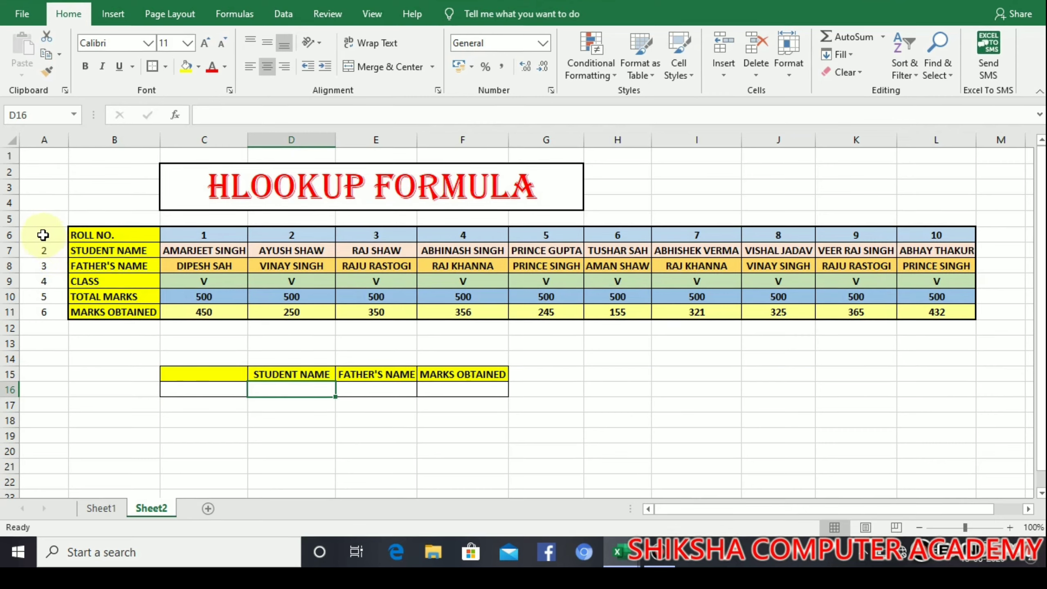
Step: Copy the A6:A11 numbers down one row and delete the leftover 6 below the table
left_click_drag(44, 234, 45, 312)
key("ctrl+c")
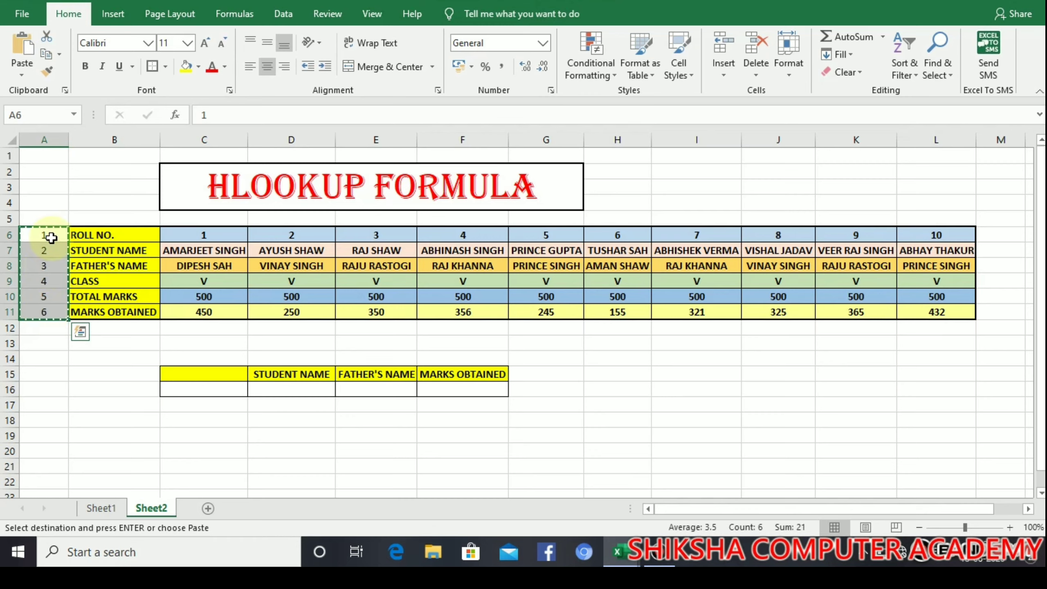
left_click(45, 252)
key("ctrl+v")
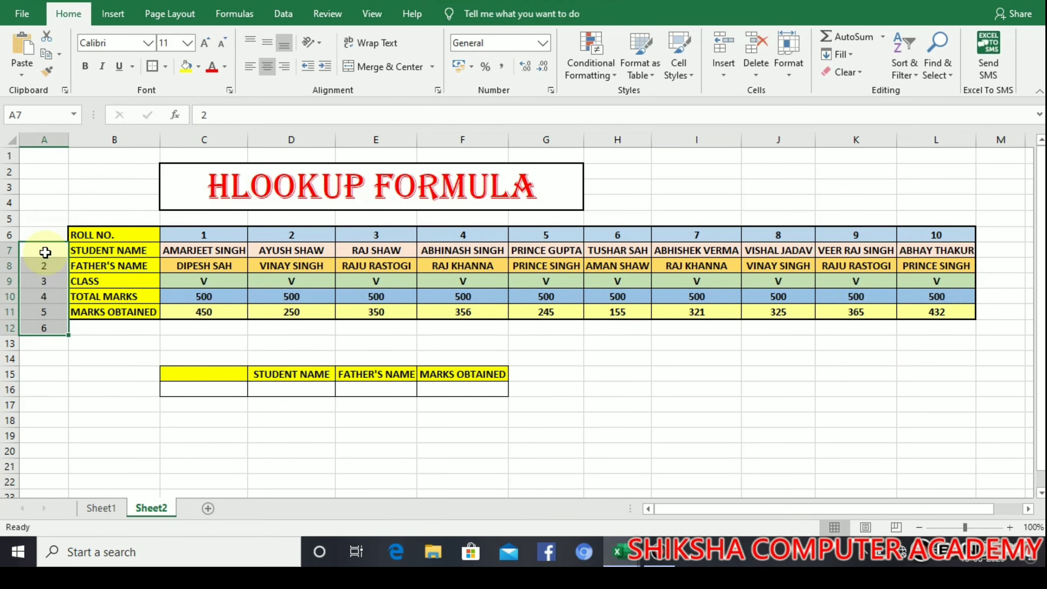
left_click_drag(58, 343, 57, 328)
key("Delete")
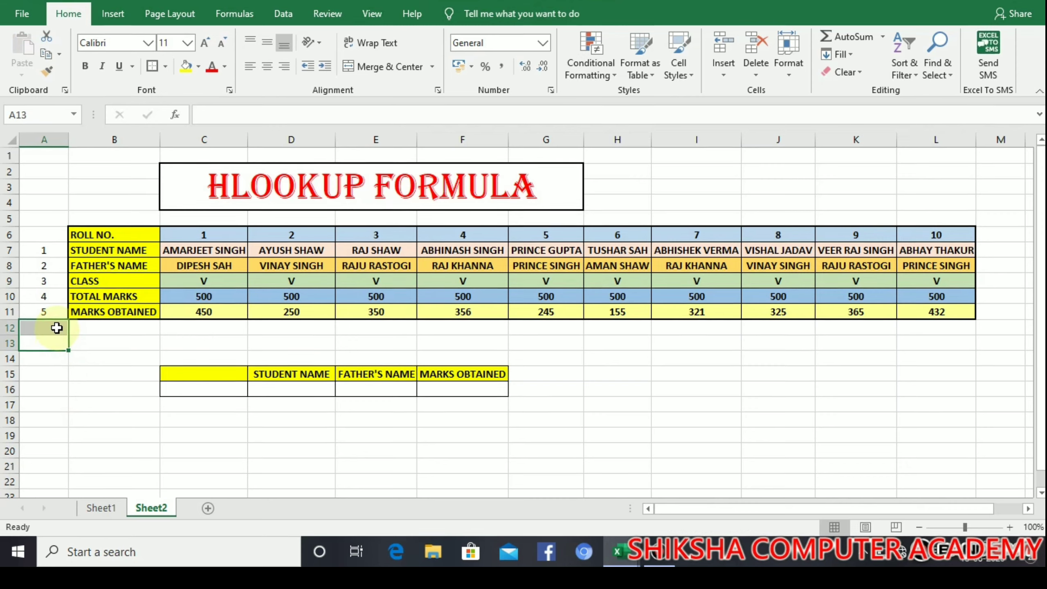
left_click(70, 329)
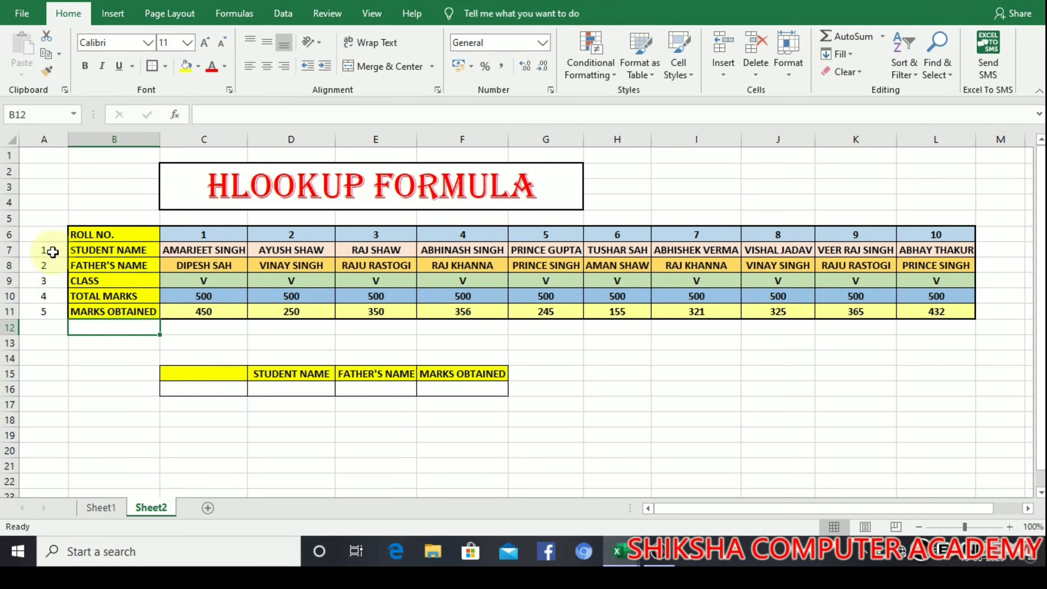
Step: Enter =HLOOKUP(D16,C7:L11,2,0) in E16 to find the father's name by student name, showing #N/A
left_click(365, 391)
type("=")
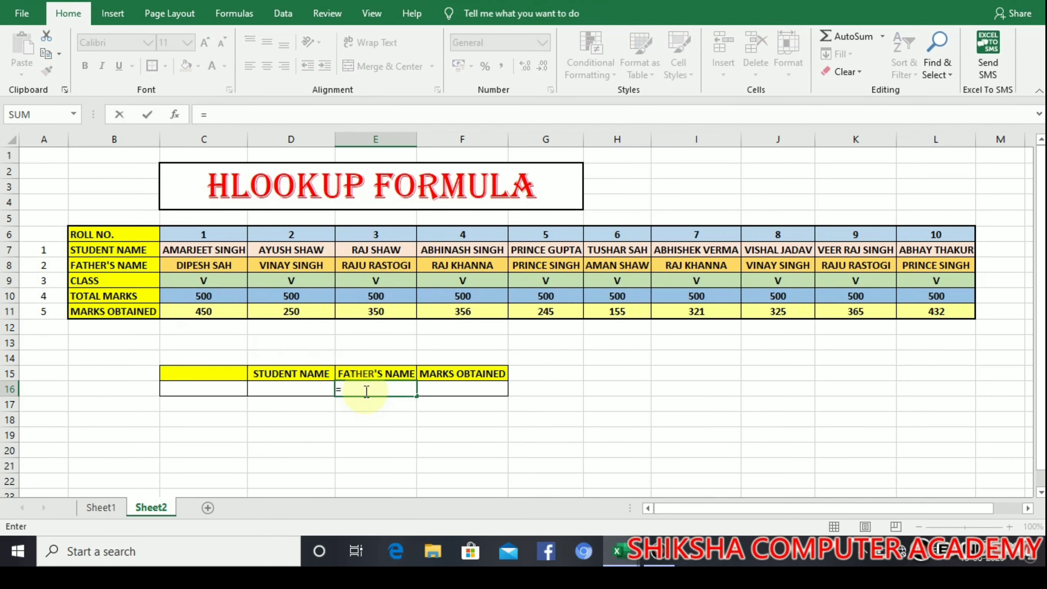
type("hlook")
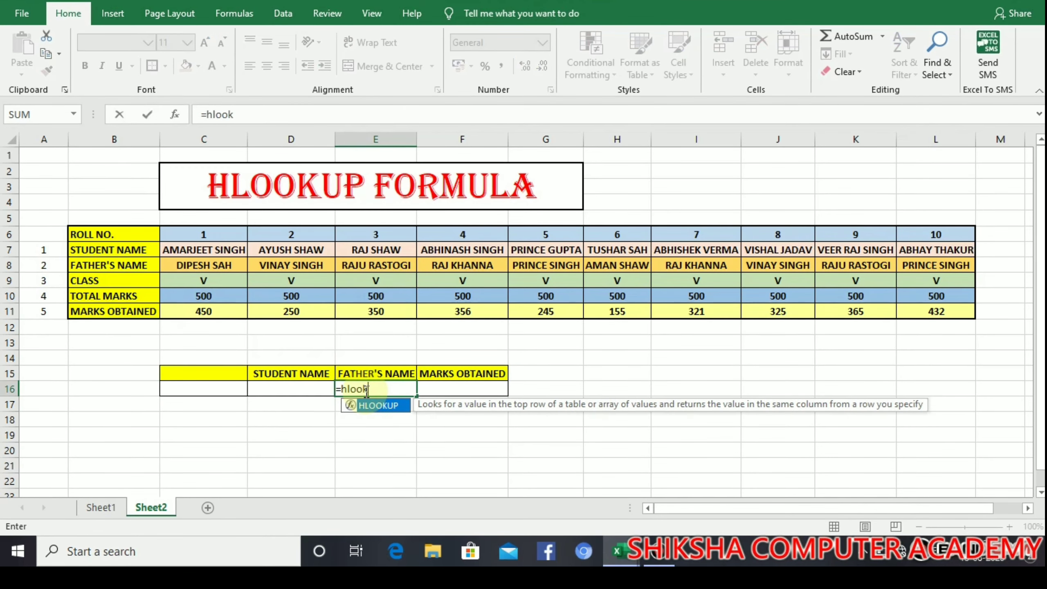
type("up")
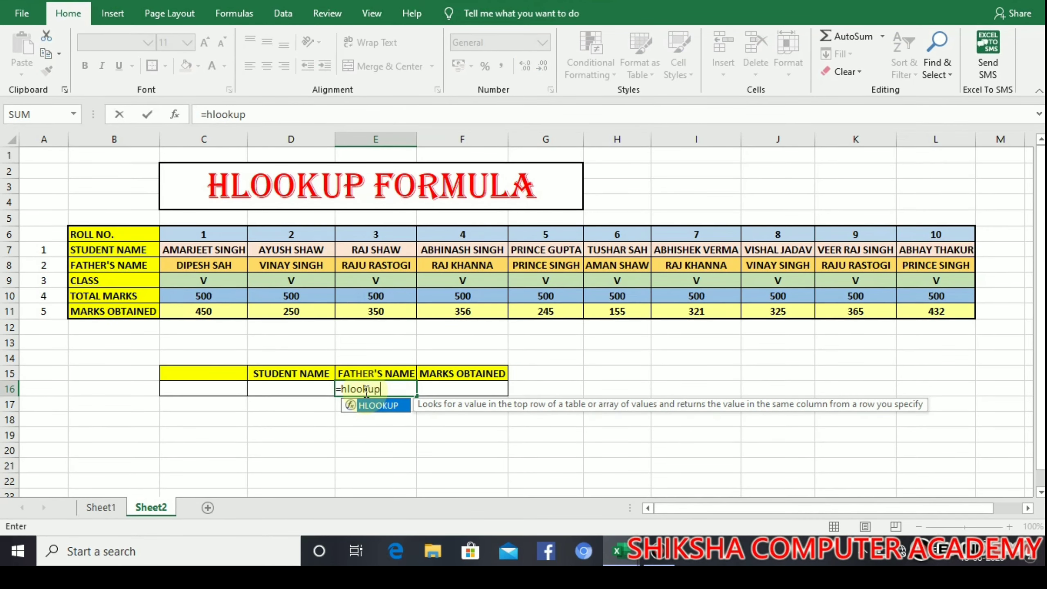
type("(")
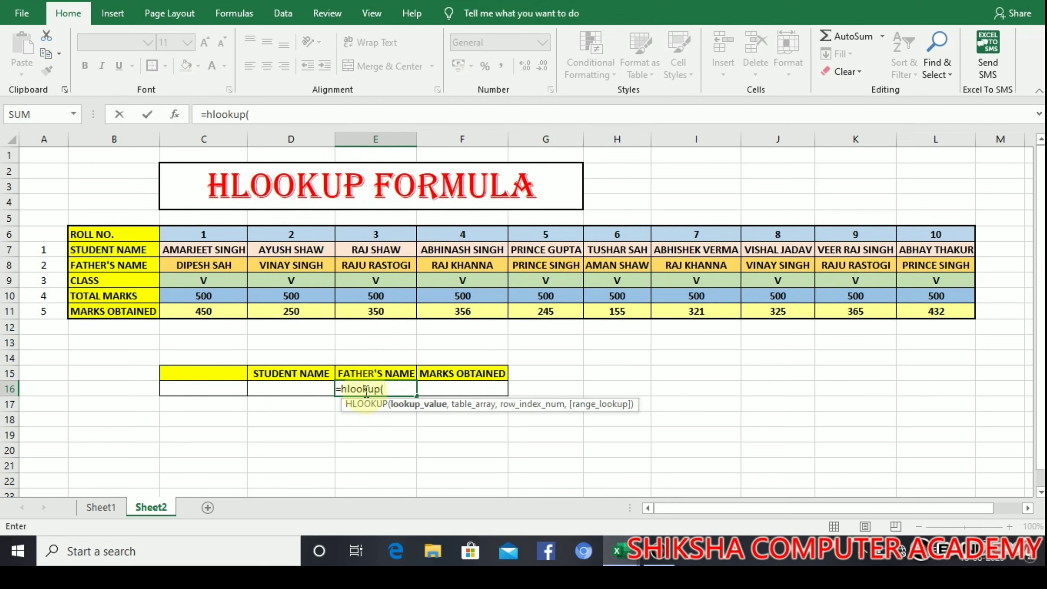
left_click(297, 388)
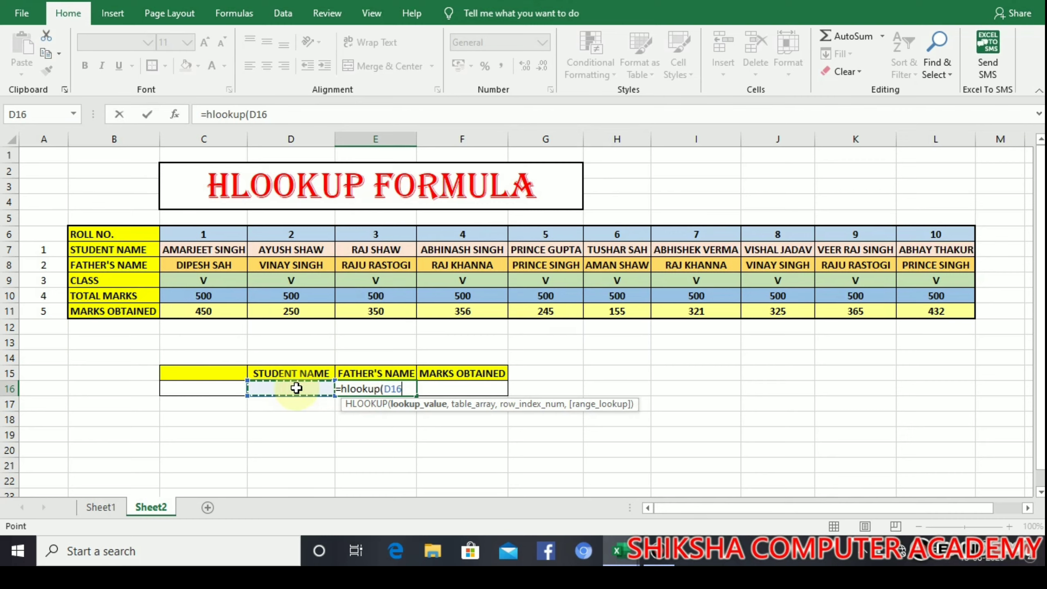
type(",")
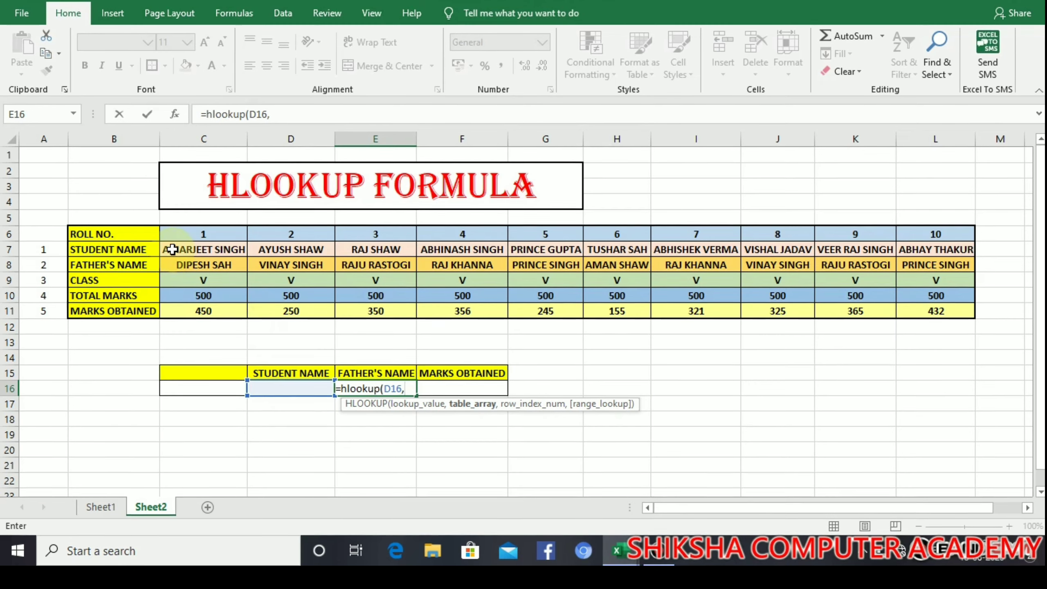
left_click_drag(172, 249, 900, 314)
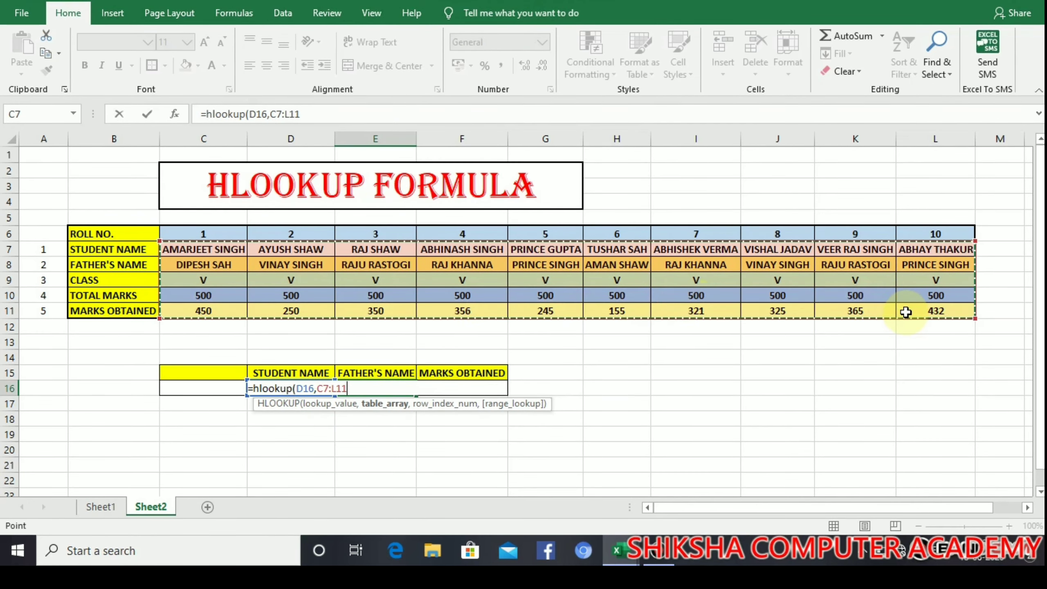
type(",")
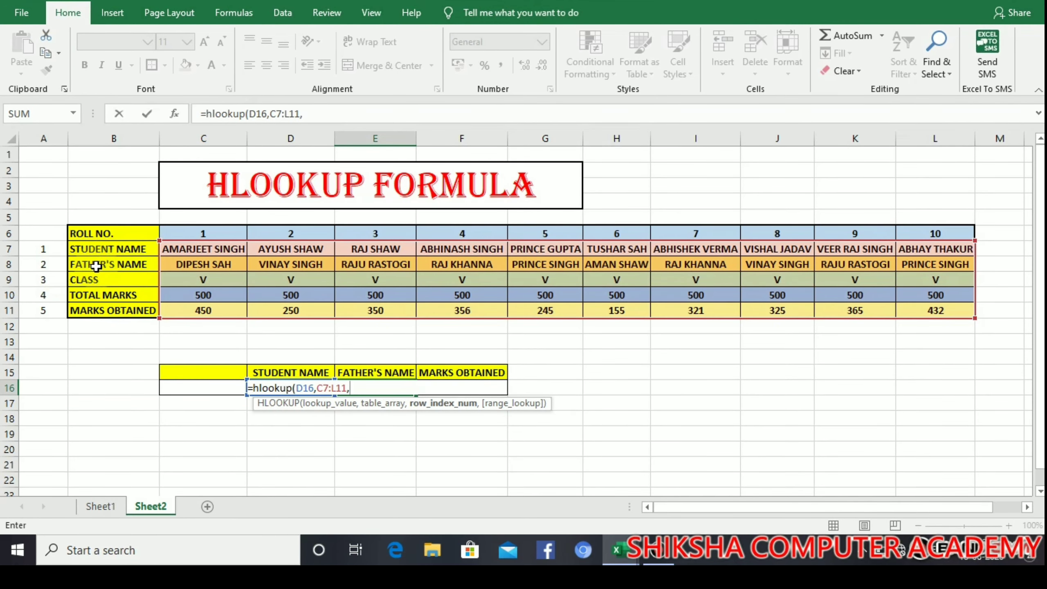
type("2,")
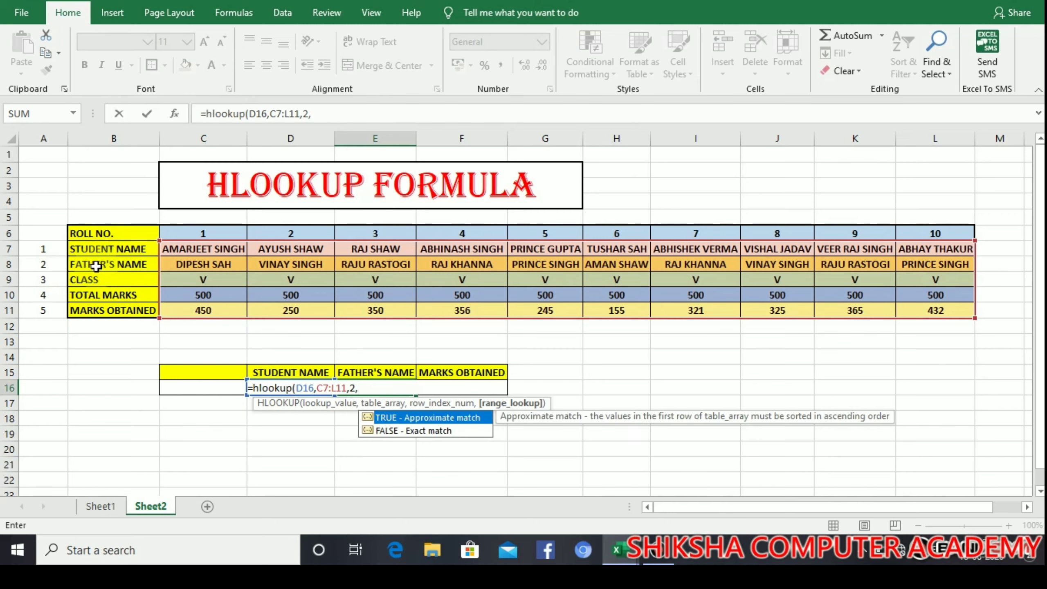
type("0")
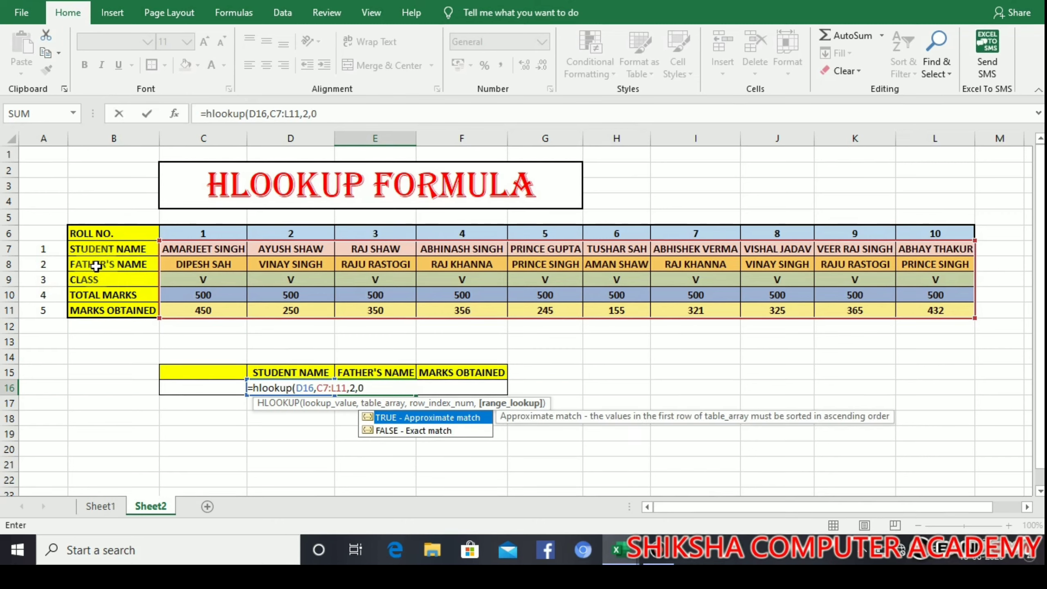
type(")")
key("Return")
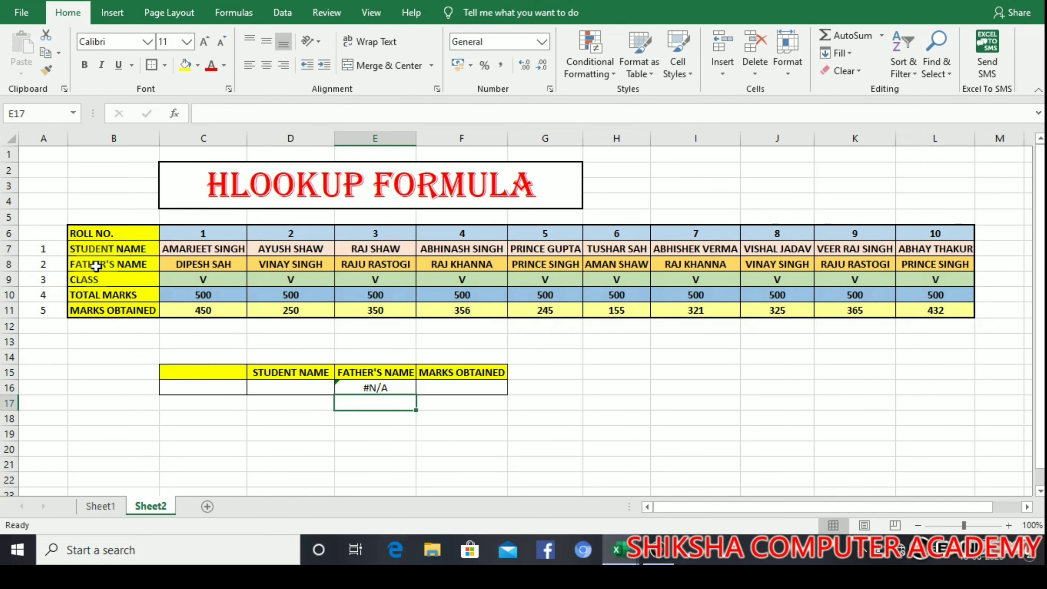
left_click(311, 385)
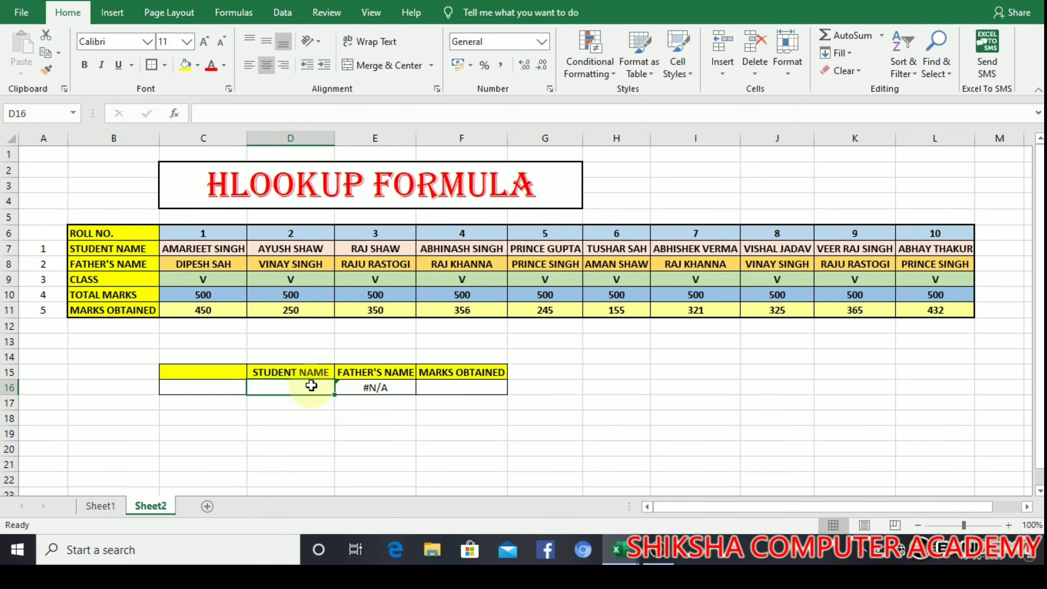
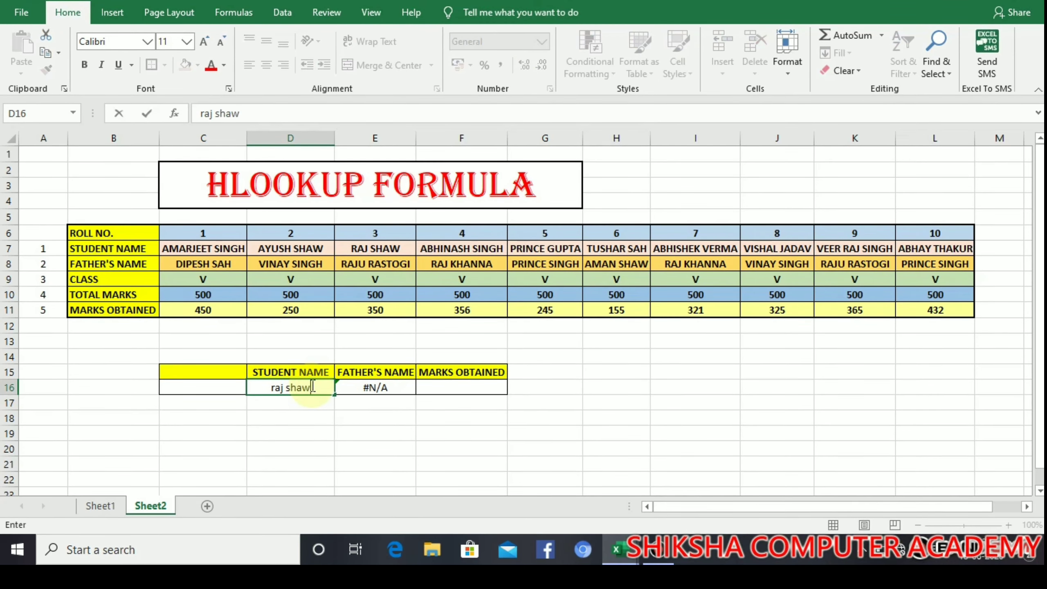
Step: Type a student's name in D16 so E16 returns that student's father's name
key("Return")
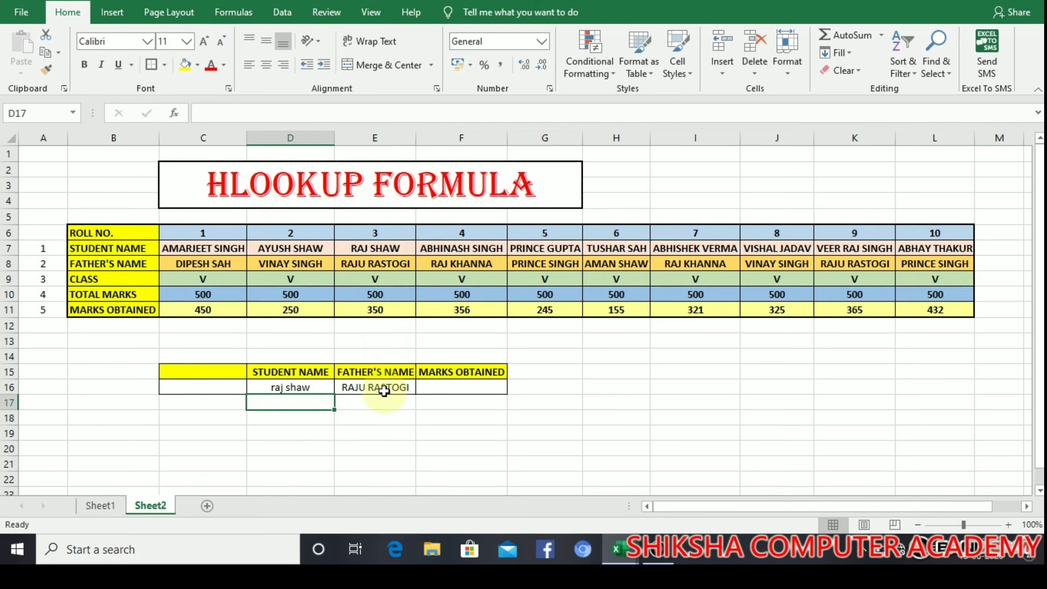
Step: Enter =HLOOKUP(D16,C7:L11,5,0) in F16, returning 350 marks for the named student
left_click(466, 386)
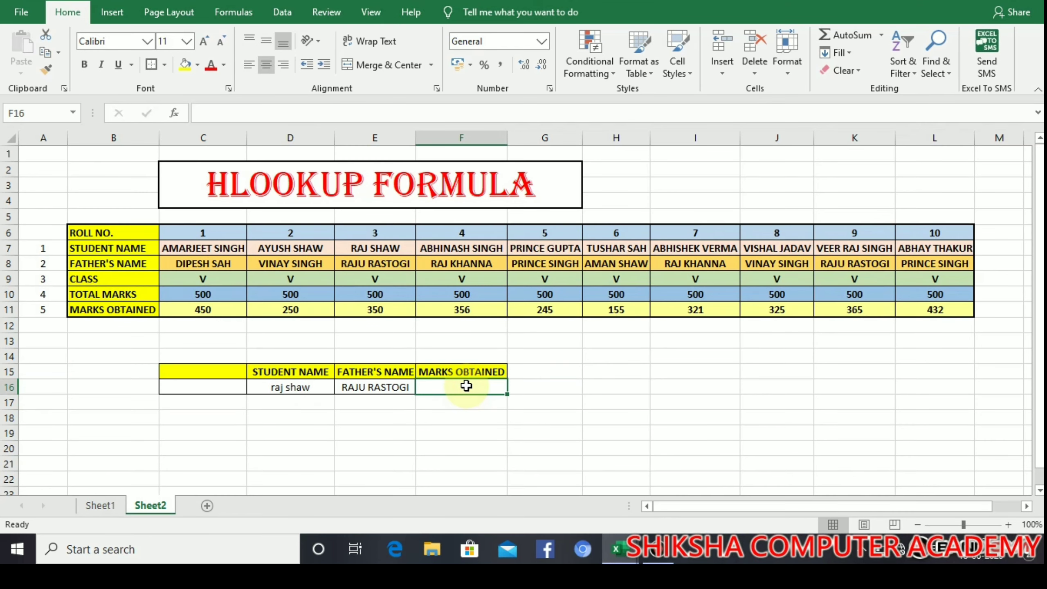
type("=h")
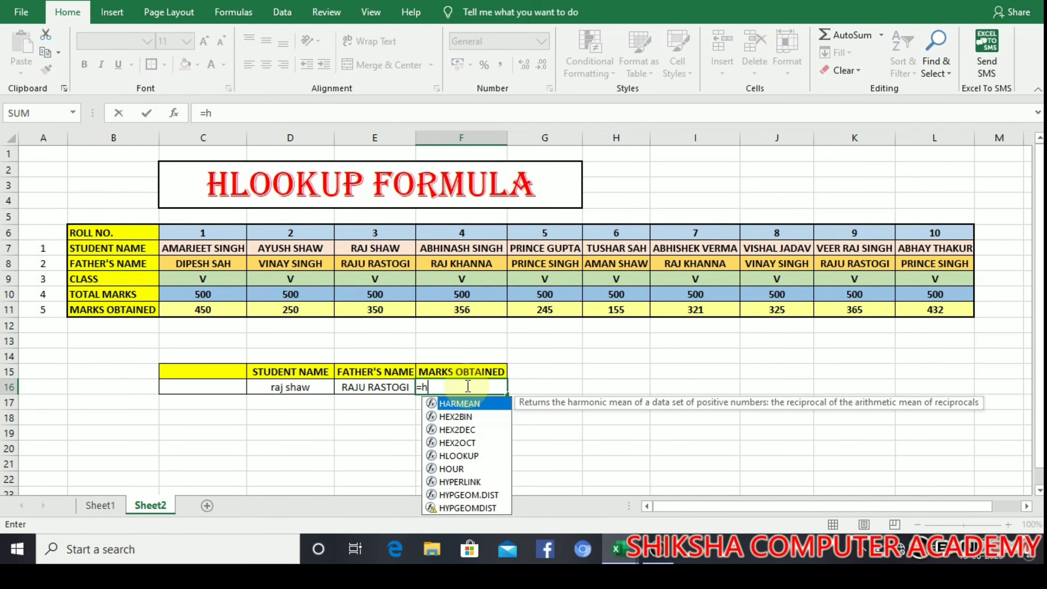
type("lookup")
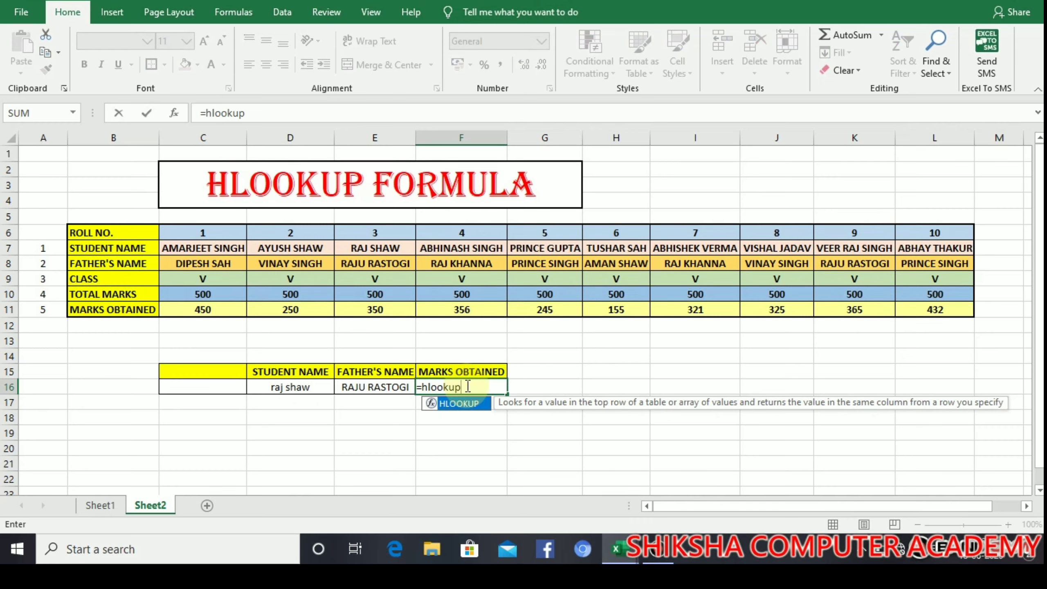
type("(")
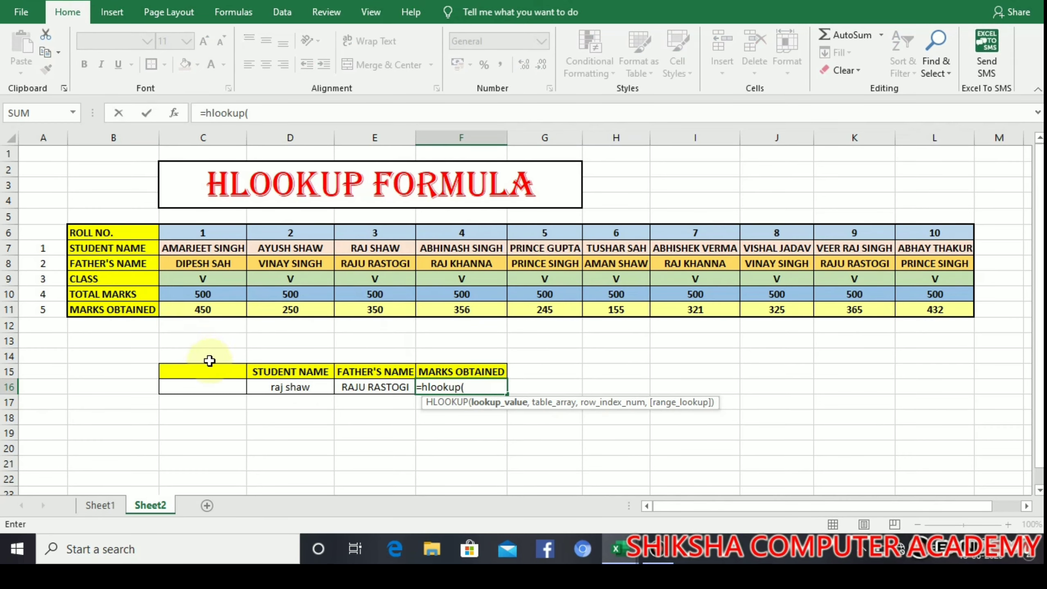
left_click(273, 391)
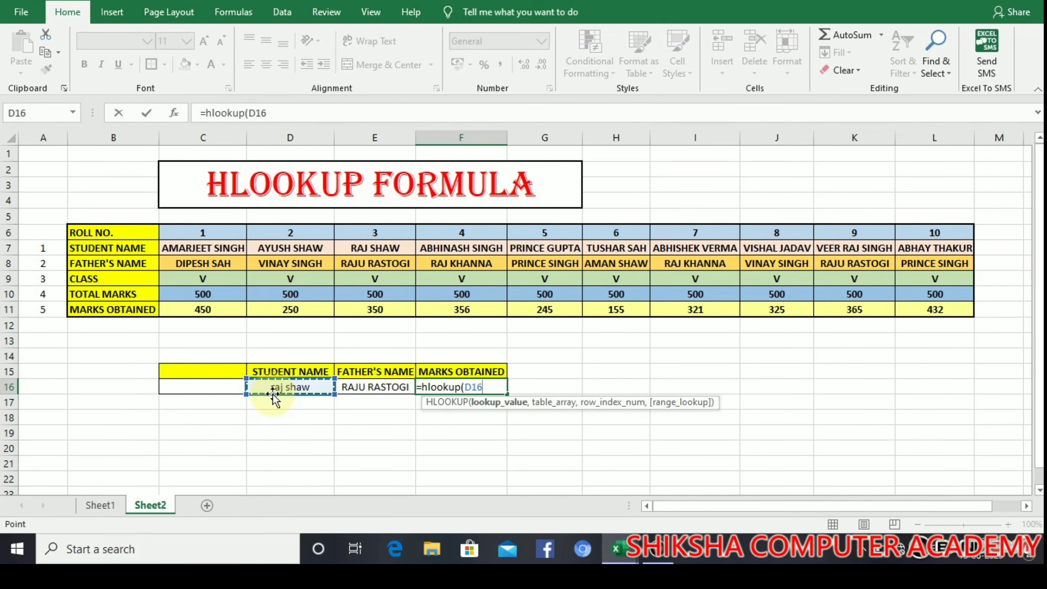
type(",")
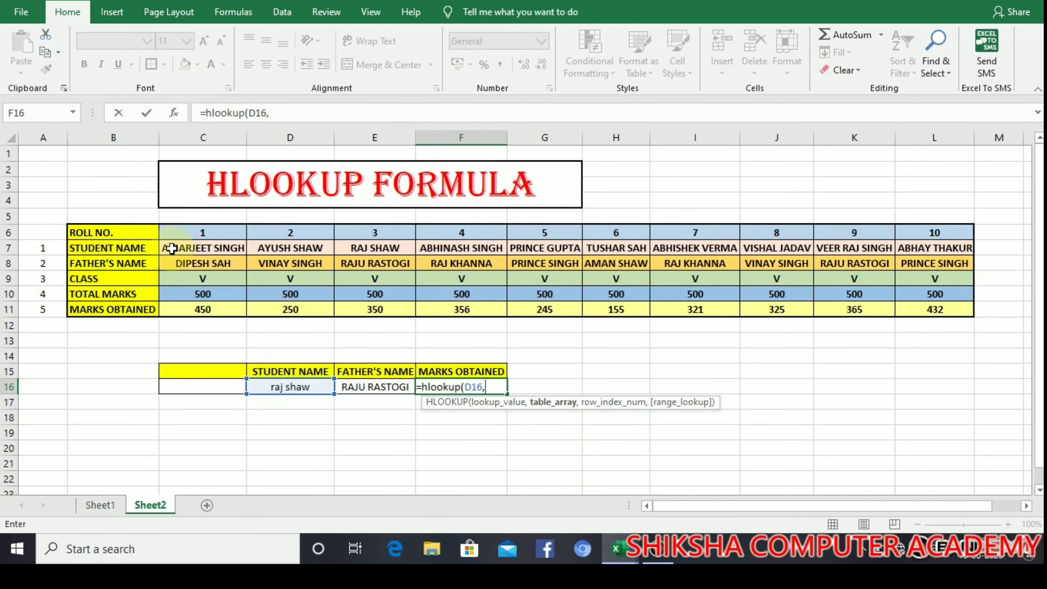
left_click_drag(168, 248, 921, 303)
type(",")
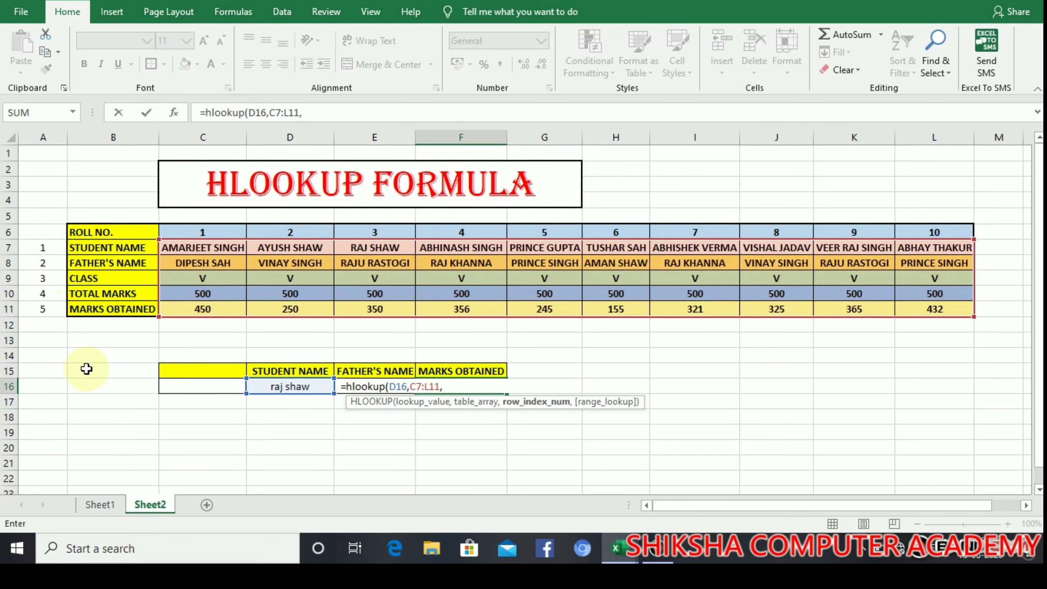
type("5")
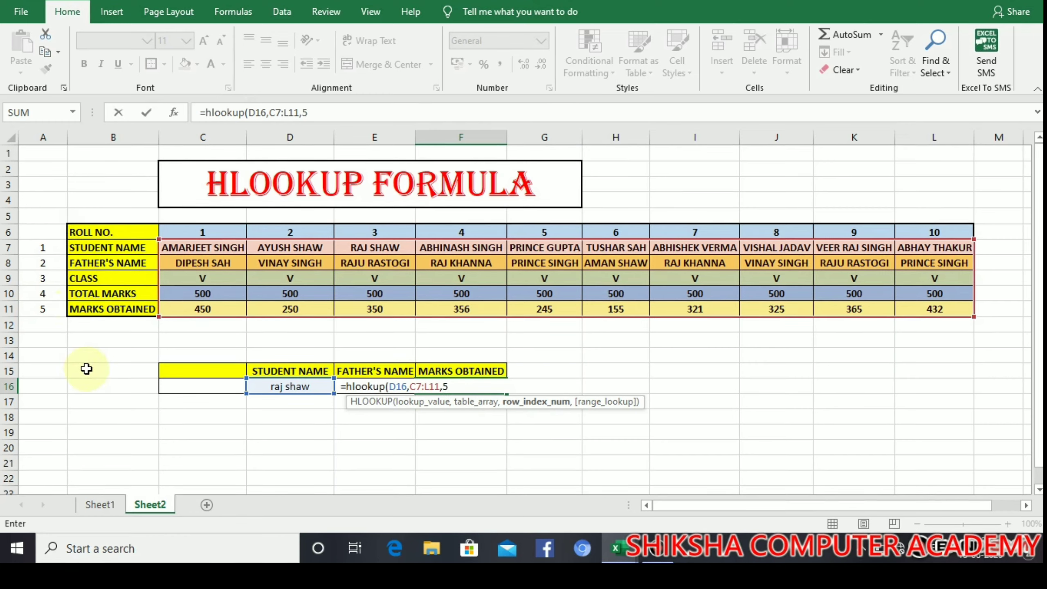
type(",0")
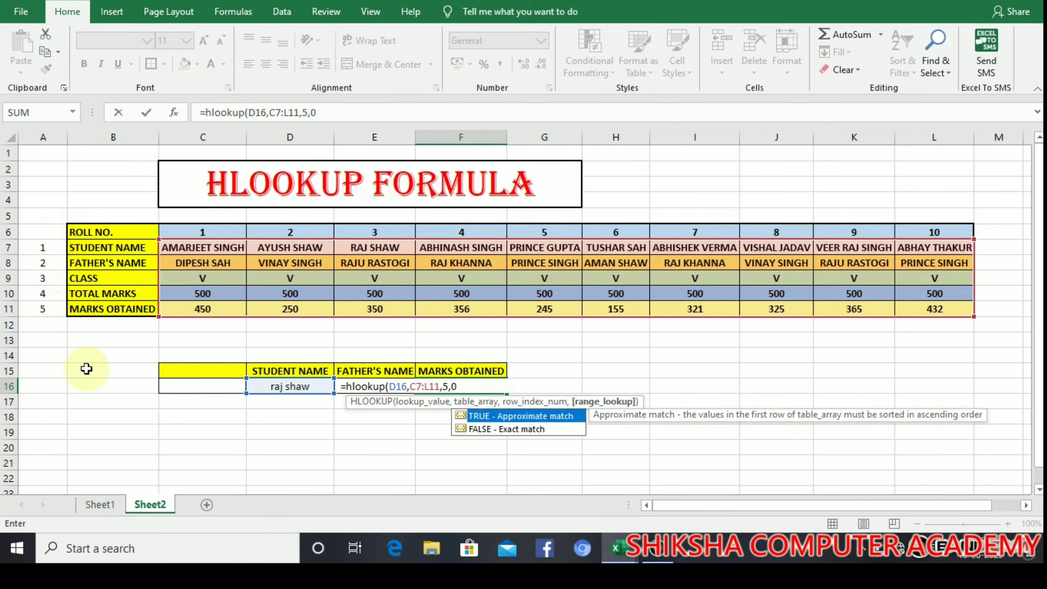
type(")")
key("Return")
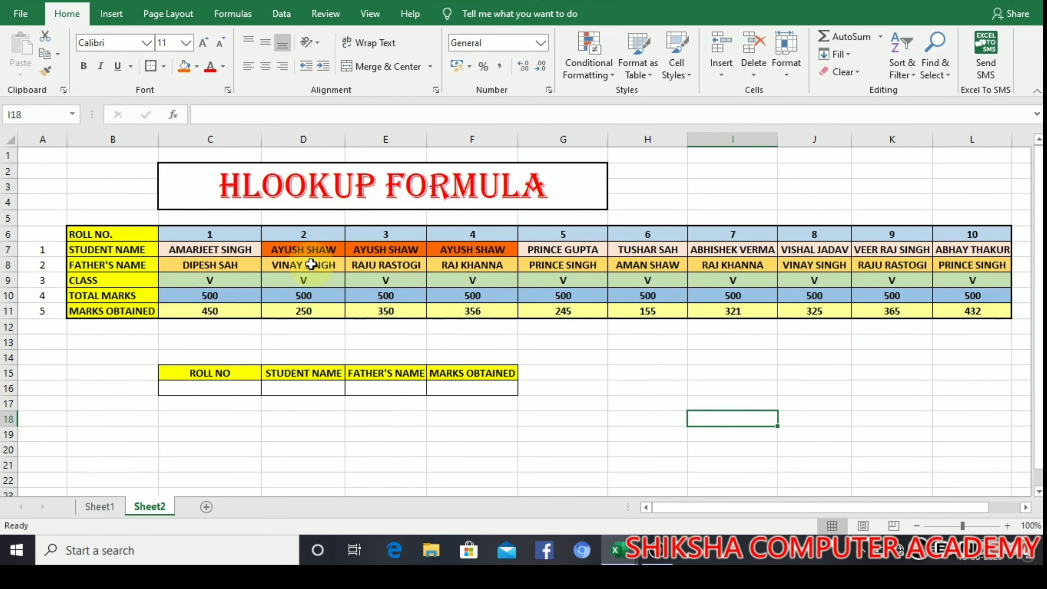
left_click(303, 251)
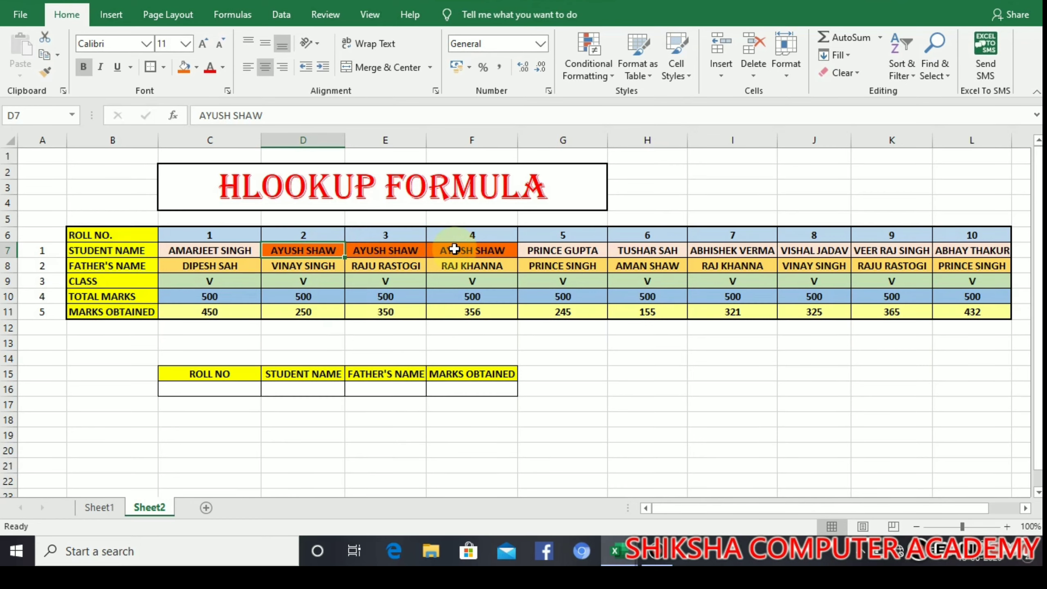
left_click(228, 389)
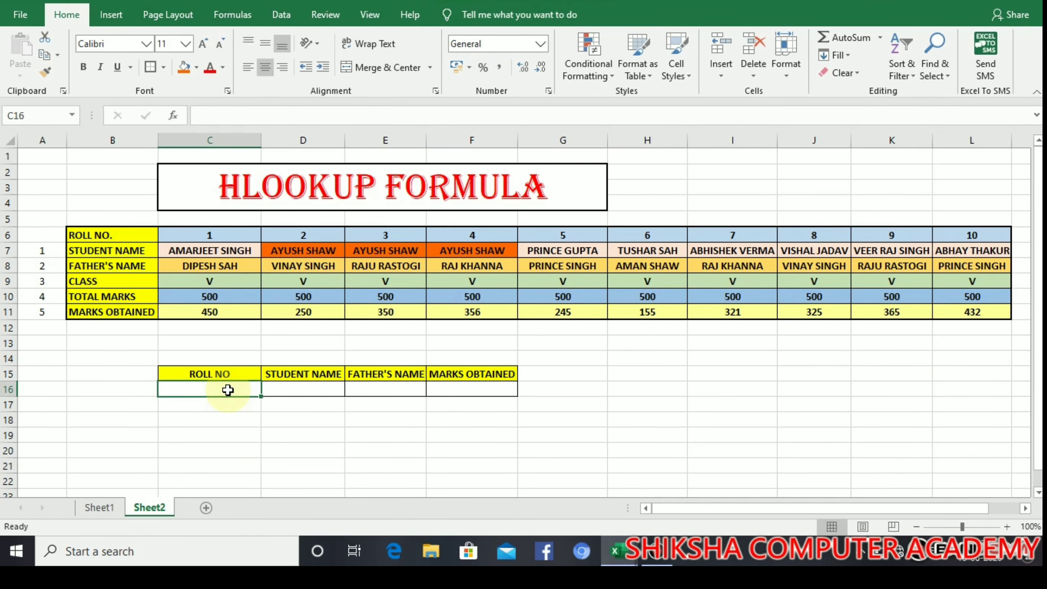
left_click(318, 386)
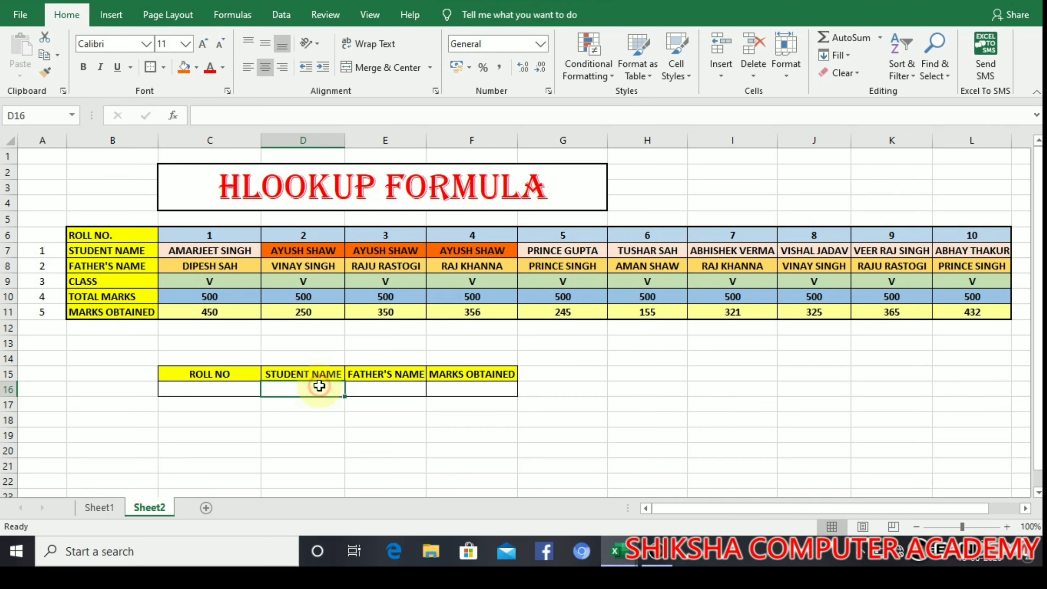
left_click(386, 384)
left_click(468, 379)
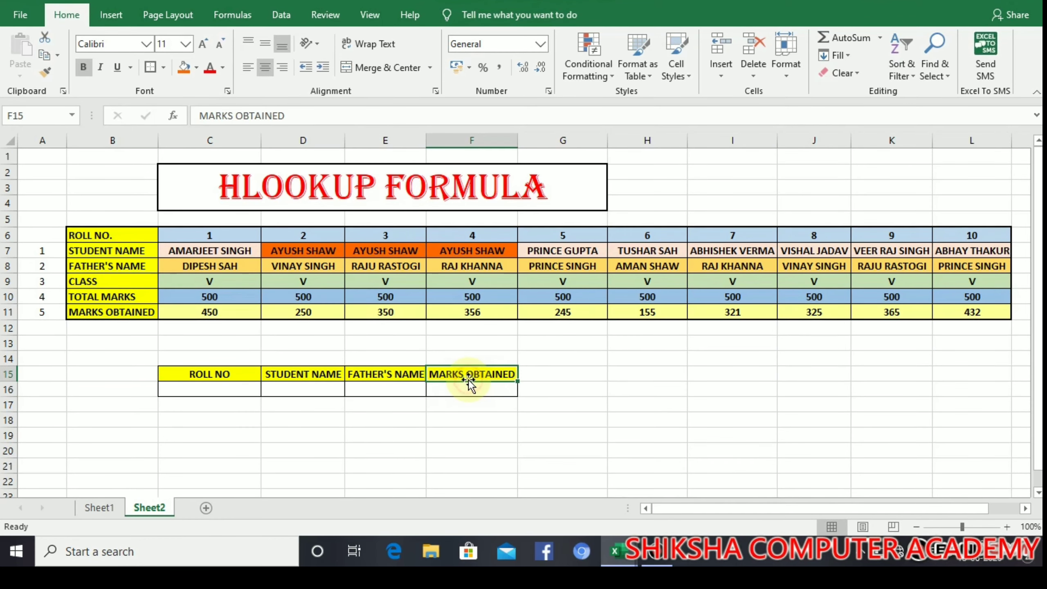
left_click(466, 389)
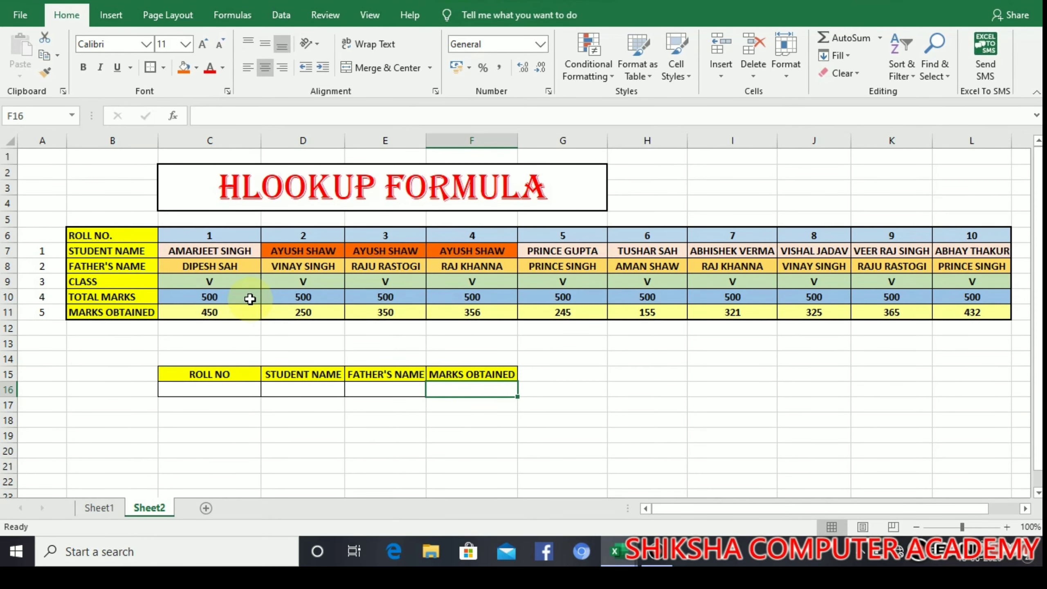
Step: Centre-align cell C5 above roll number 1, discarding a stray '=' entry
left_click(227, 221)
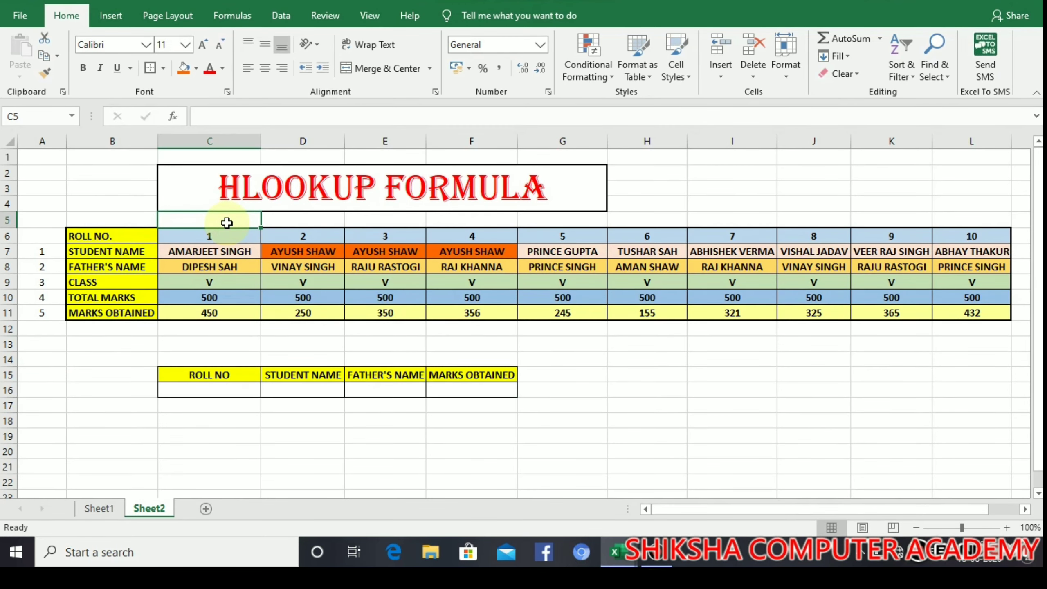
left_click(276, 219)
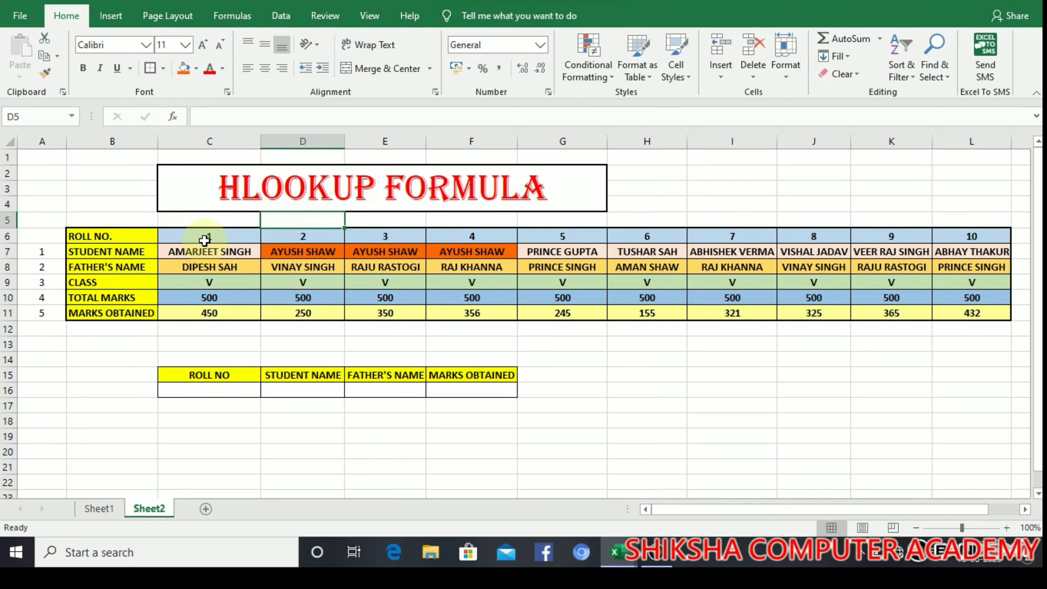
left_click(205, 218)
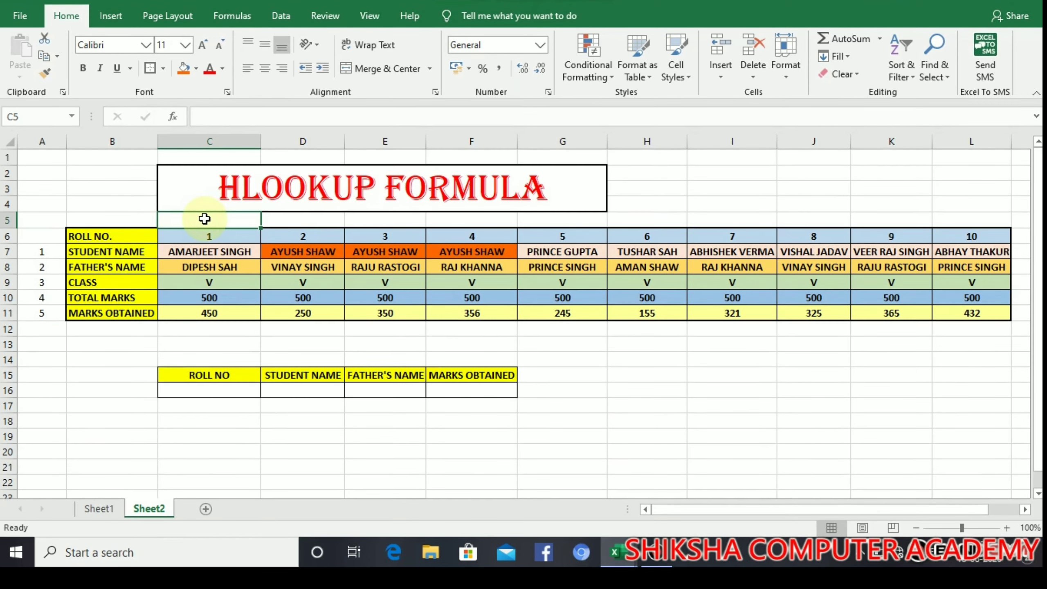
type("=")
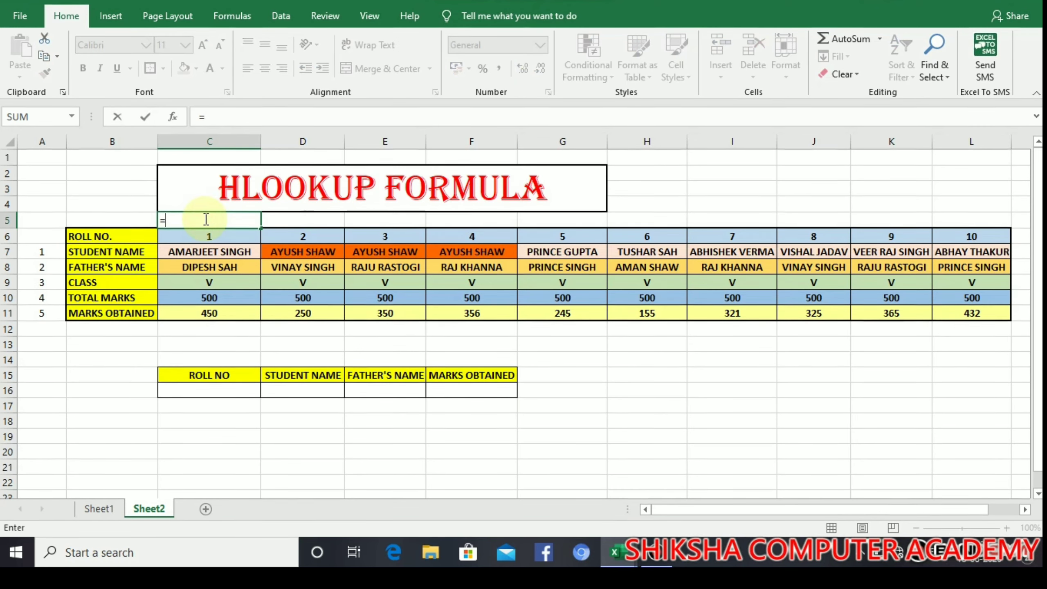
key("BackSpace")
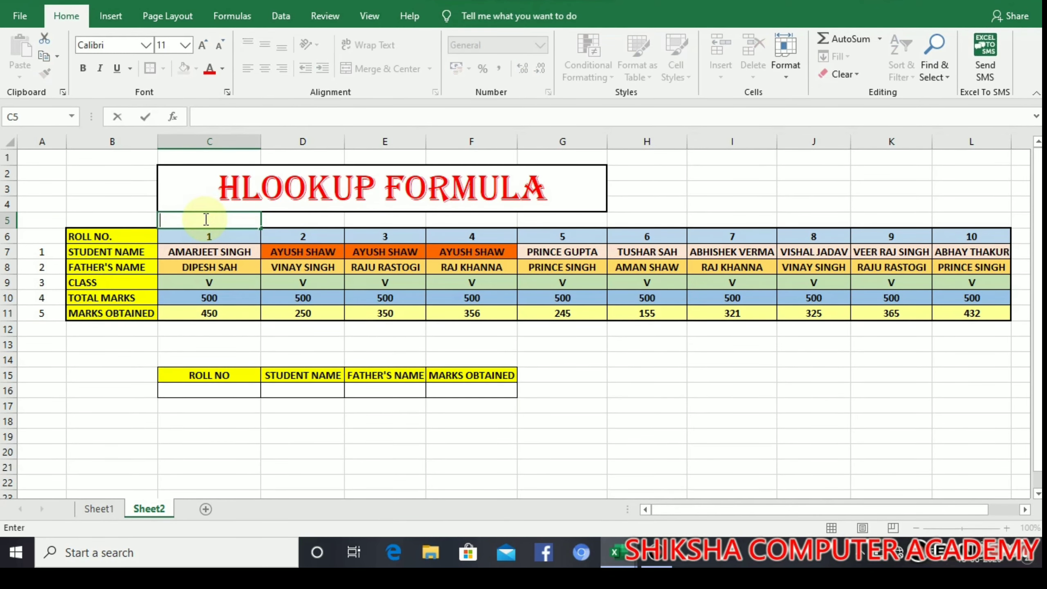
left_click(136, 217)
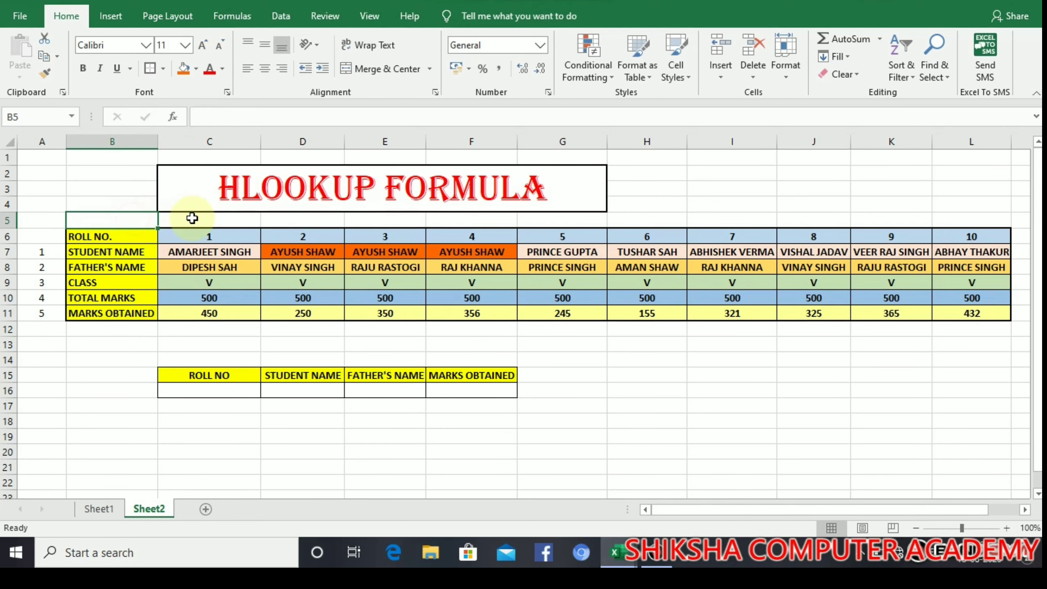
left_click(192, 217)
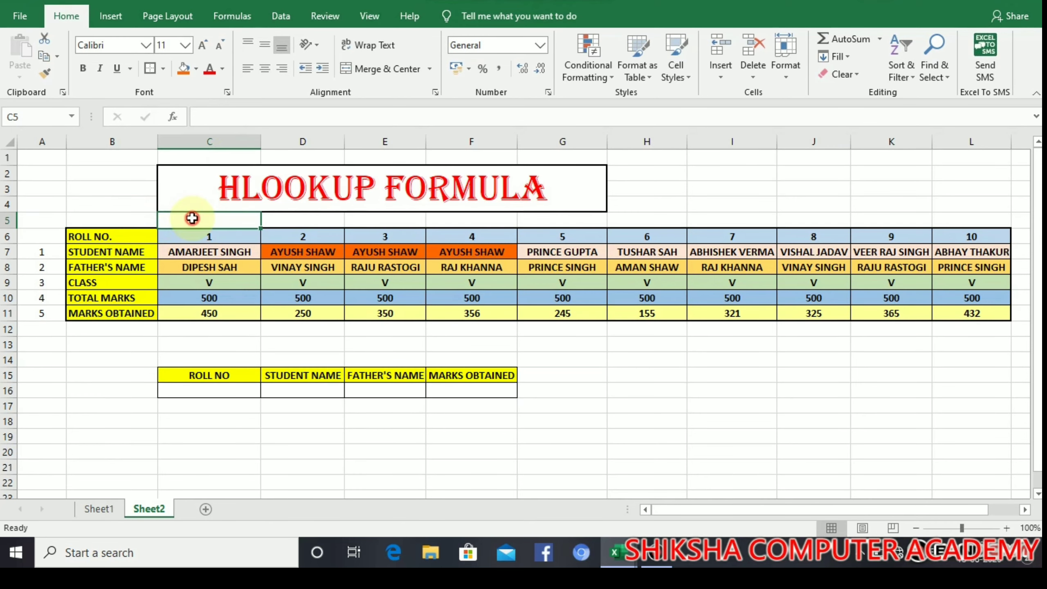
left_click(264, 68)
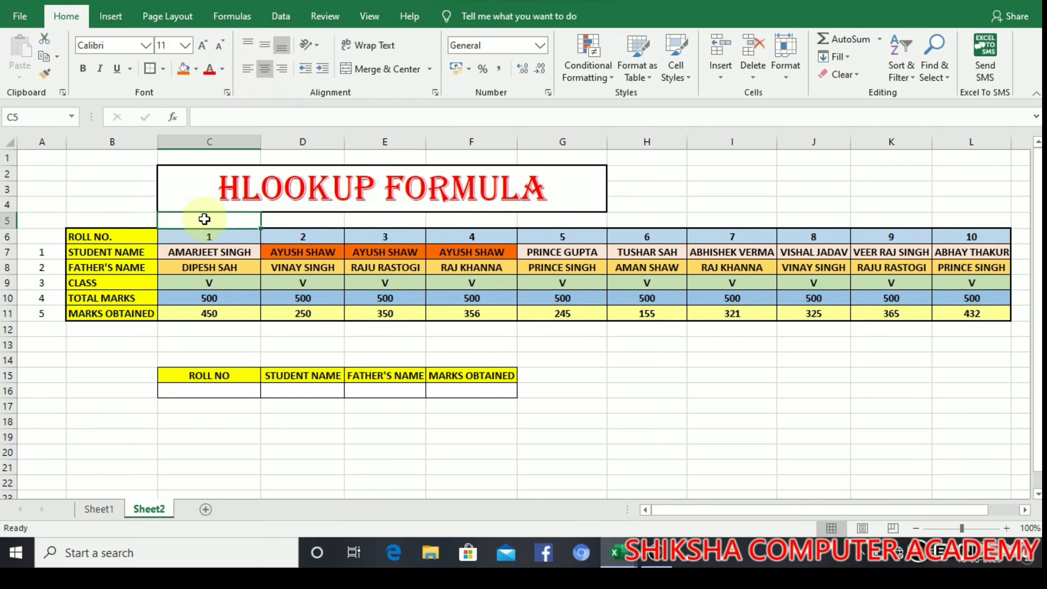
Step: Enter =C6&" / "&C7 in C5 to join roll number 1 with its student's name
type("=")
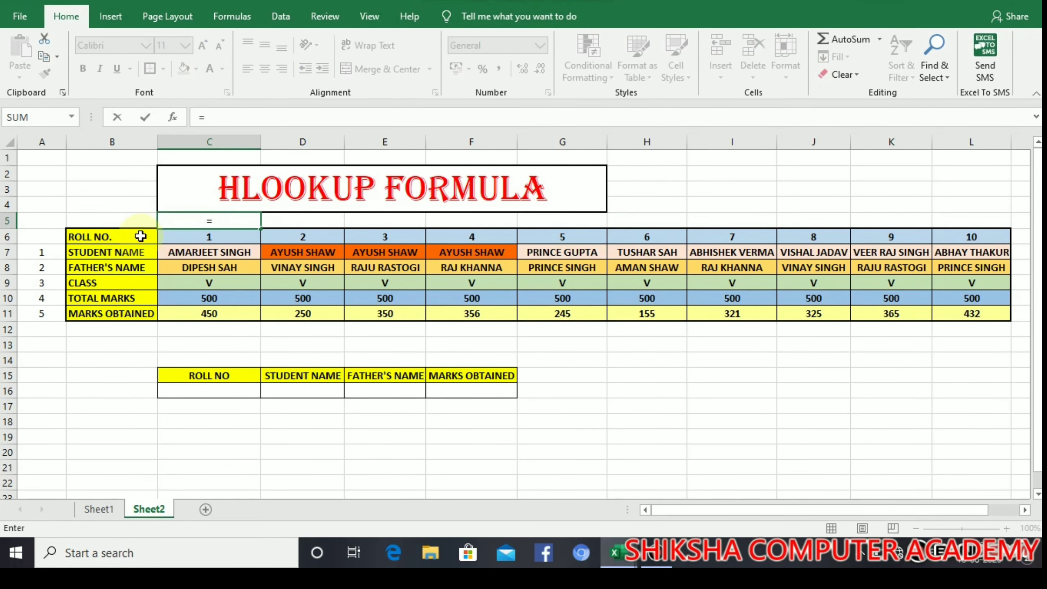
left_click(185, 240)
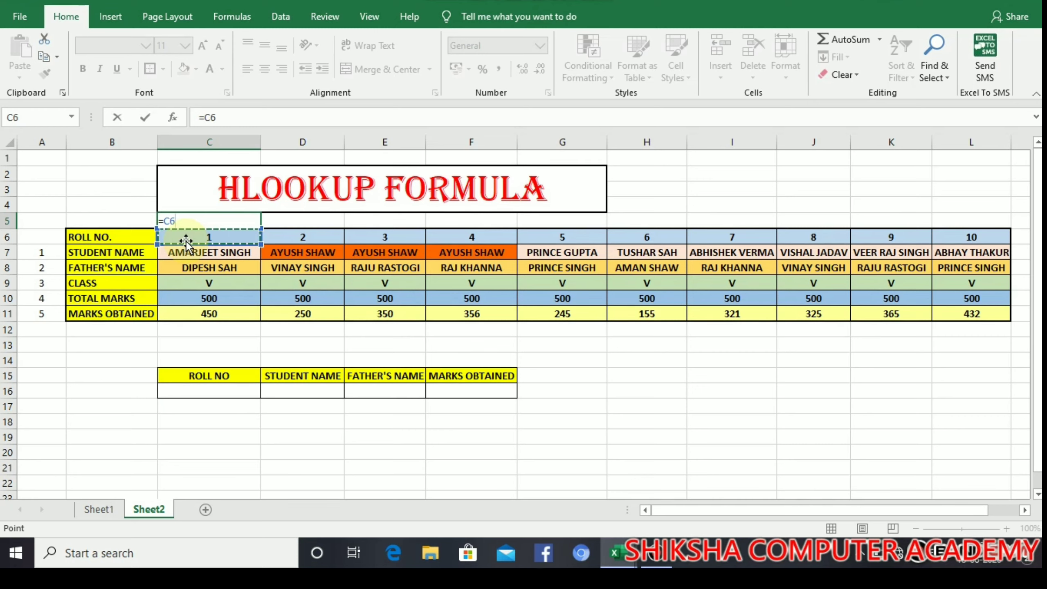
type("&")
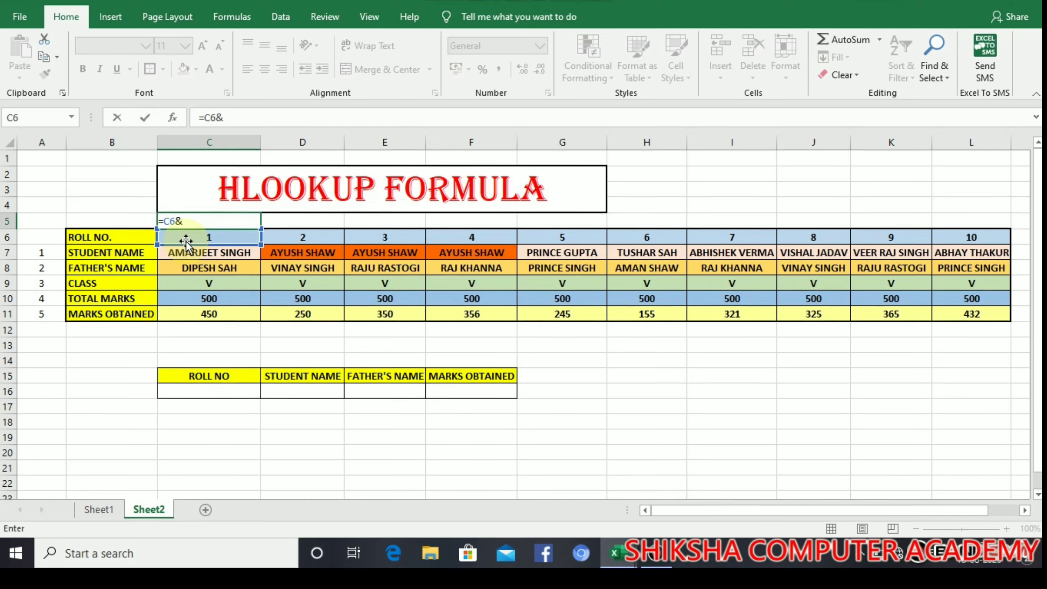
type("\"")
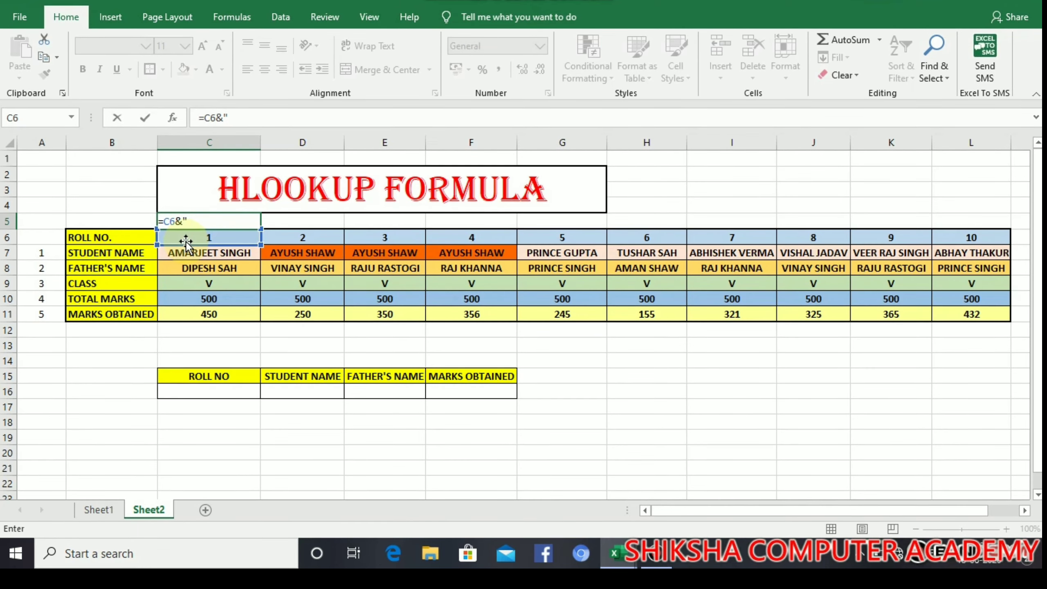
type("_")
key("BackSpace")
type("/")
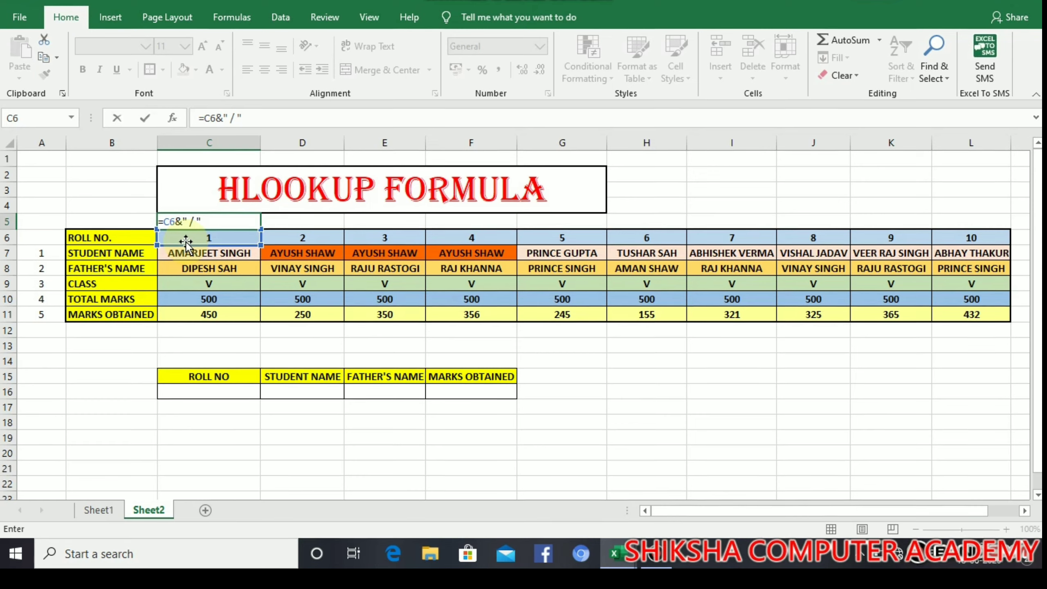
type("\"")
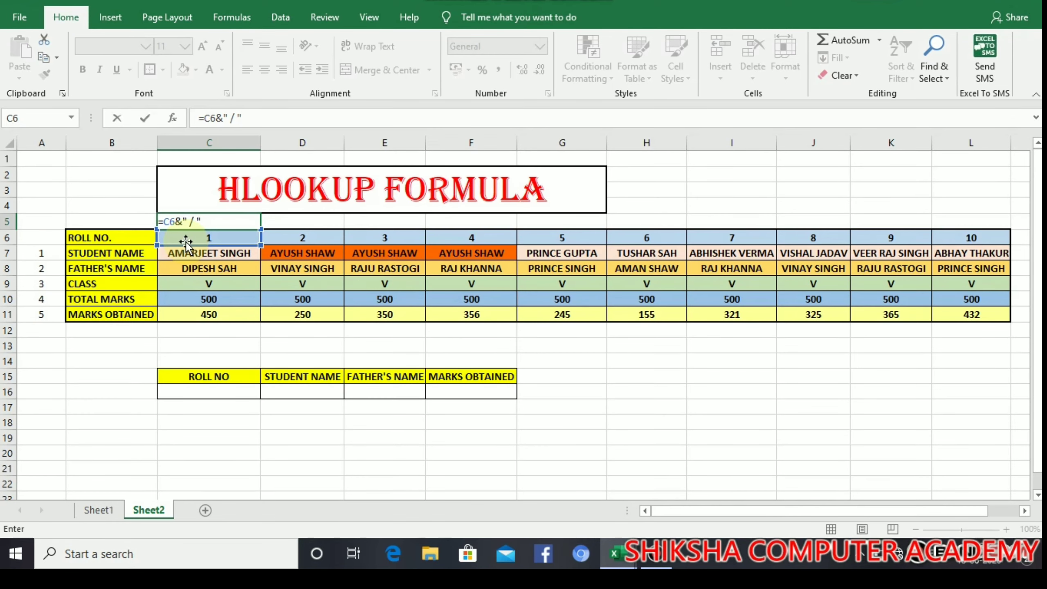
type("&")
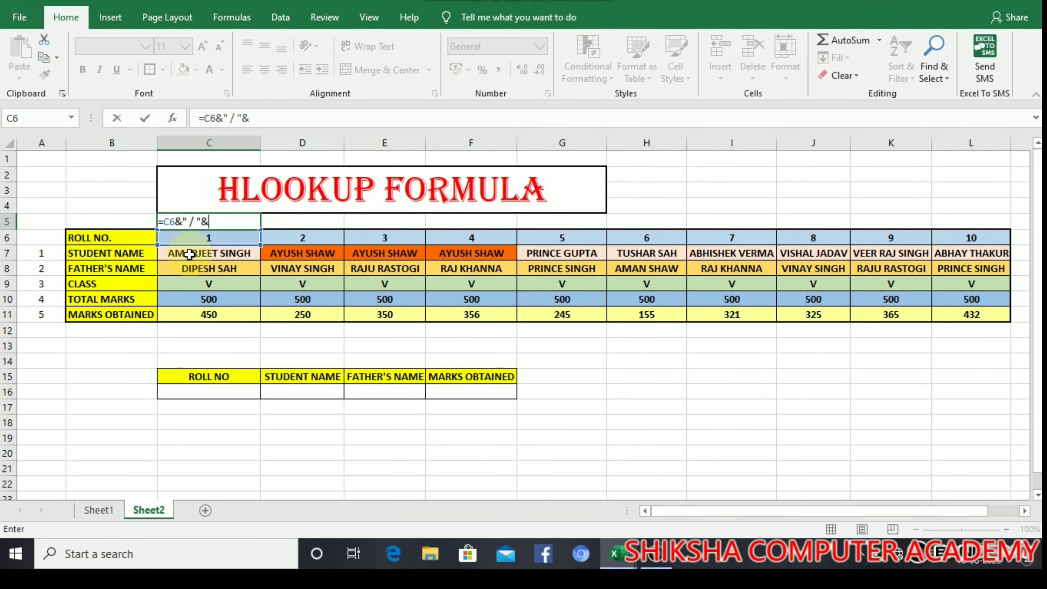
left_click(190, 254)
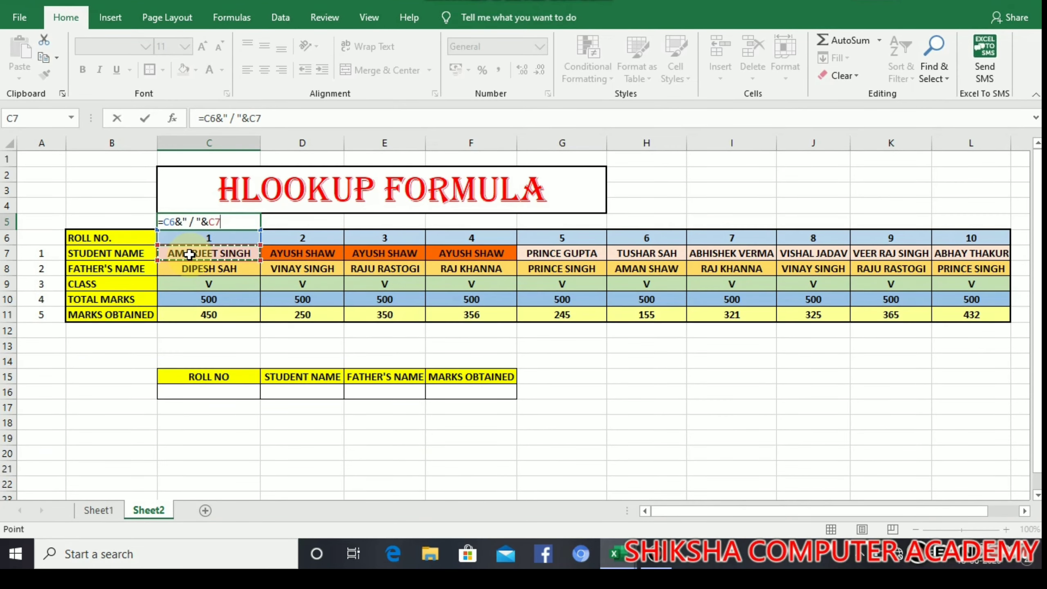
key("Return")
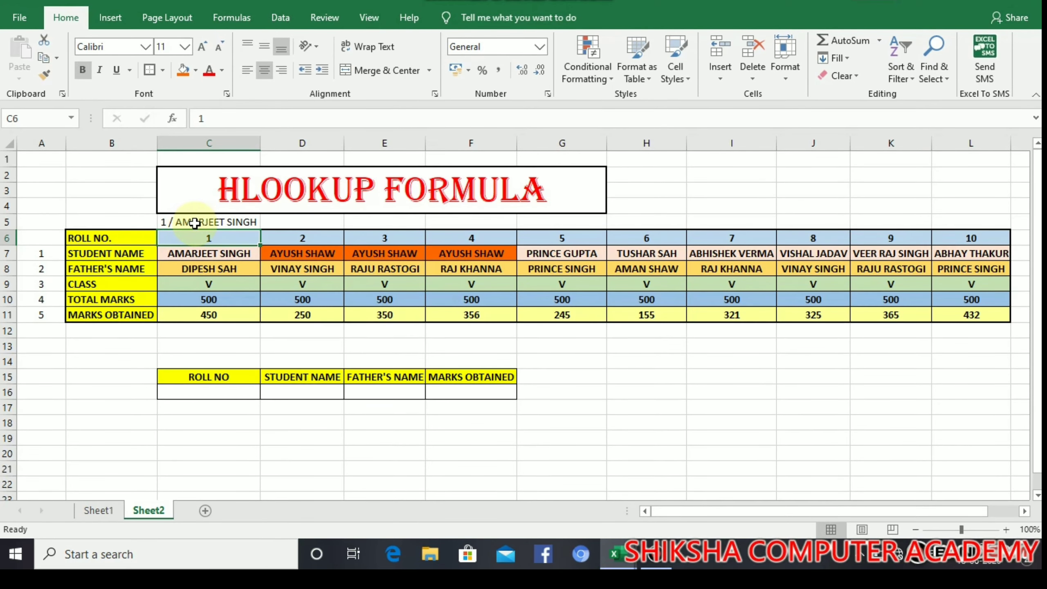
Step: Fill the C5 label formula across row 5 through L5
left_click(194, 223)
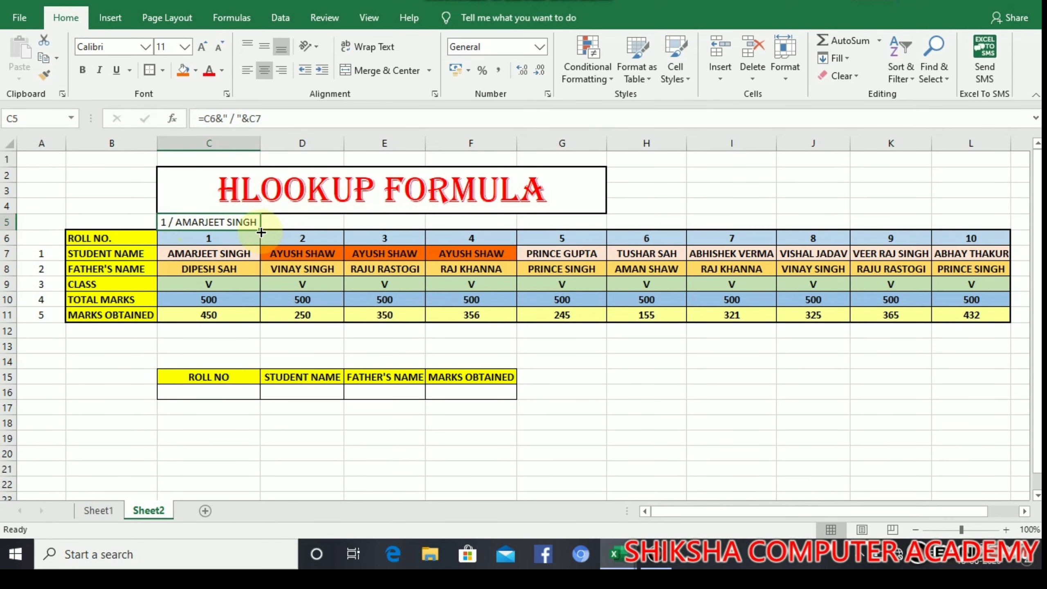
left_click_drag(261, 232, 974, 221)
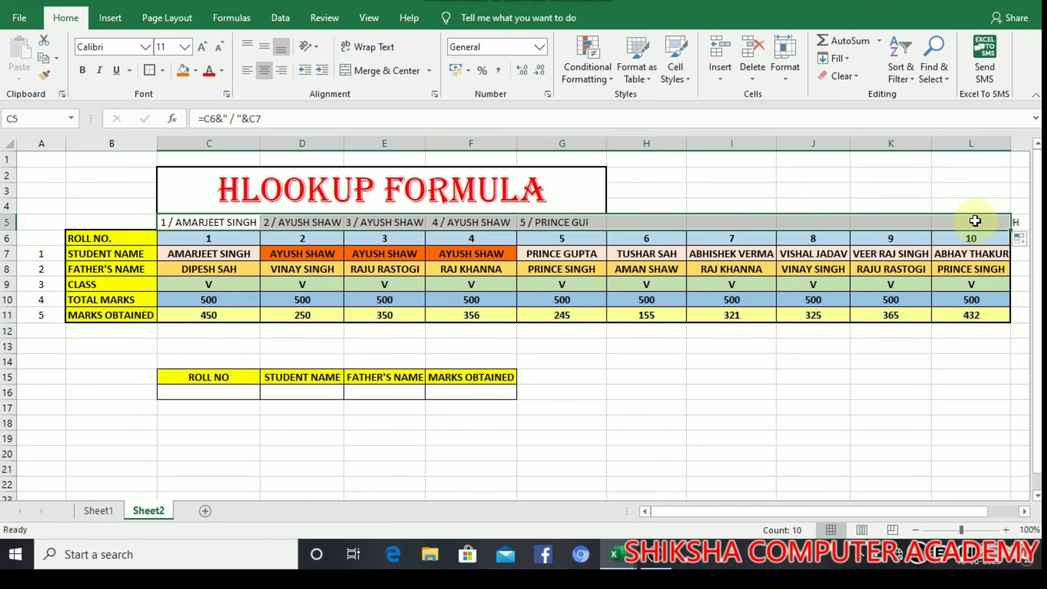
left_click(532, 391)
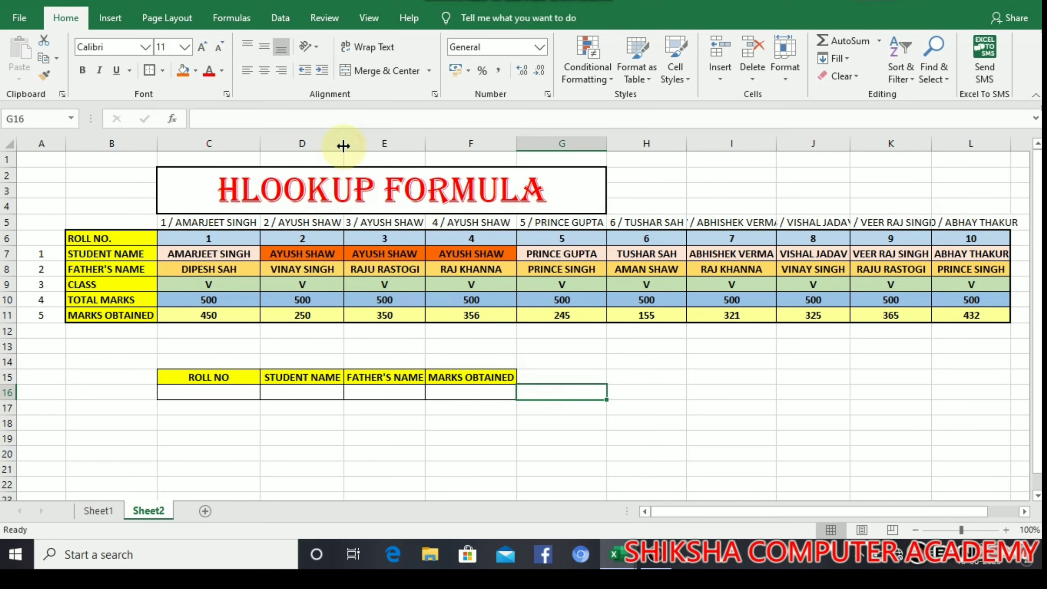
Step: Widen columns E and F and AutoFit column I so the labels fit
left_click_drag(425, 141, 428, 141)
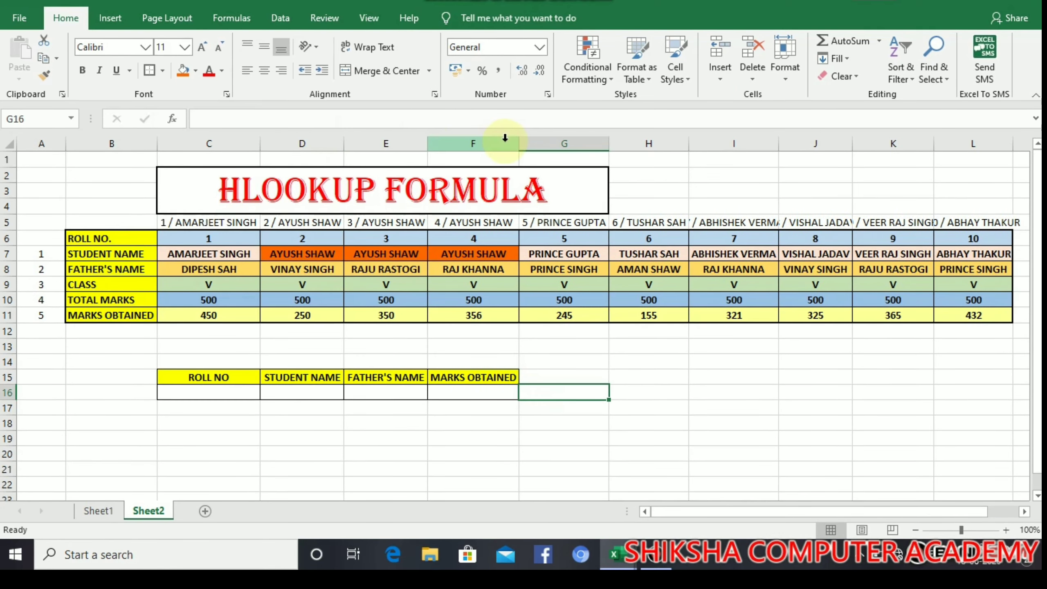
left_click_drag(518, 142, 520, 142)
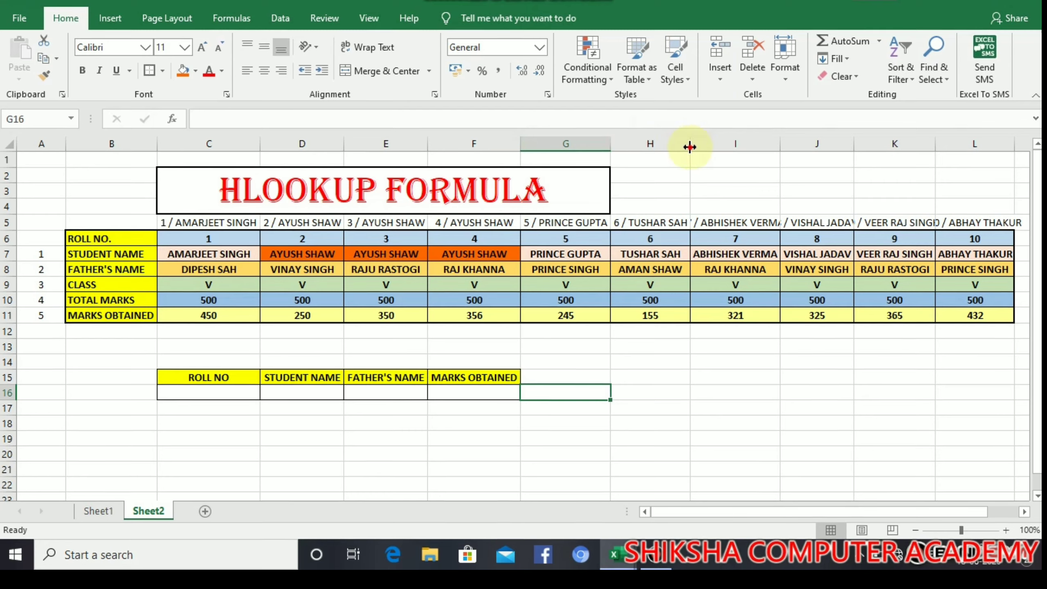
double_click(779, 138)
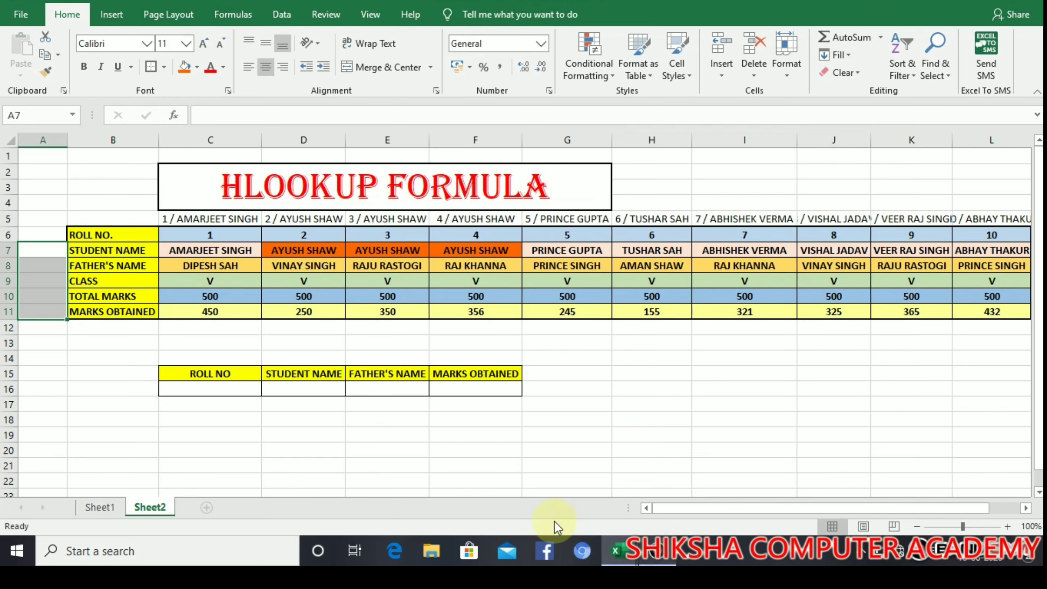
left_click(264, 436)
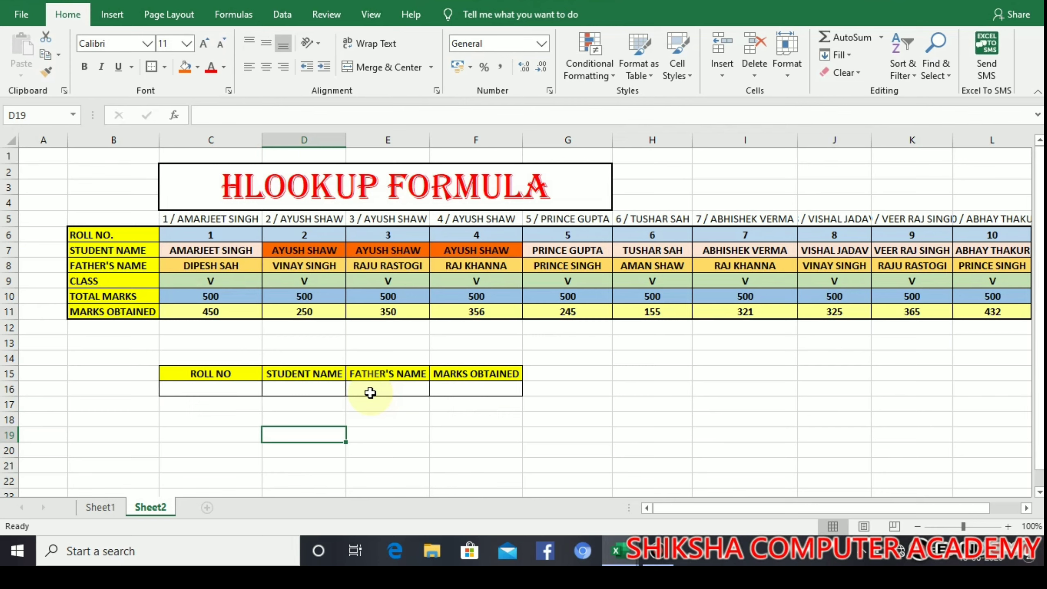
Step: Number cells A5 to A11 from 1 to 7 as a filled series
left_click(49, 217)
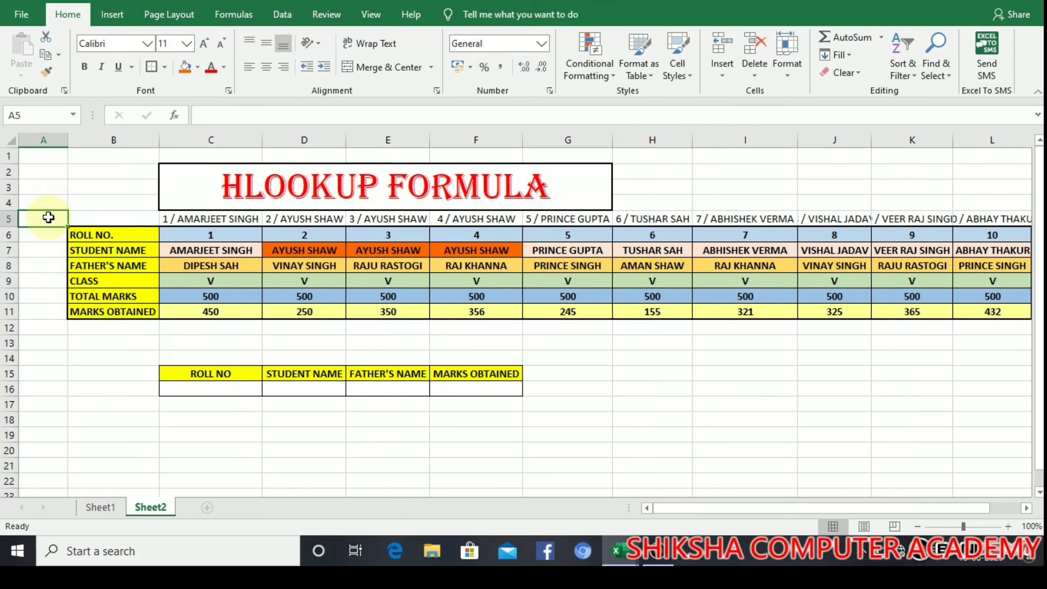
type("1")
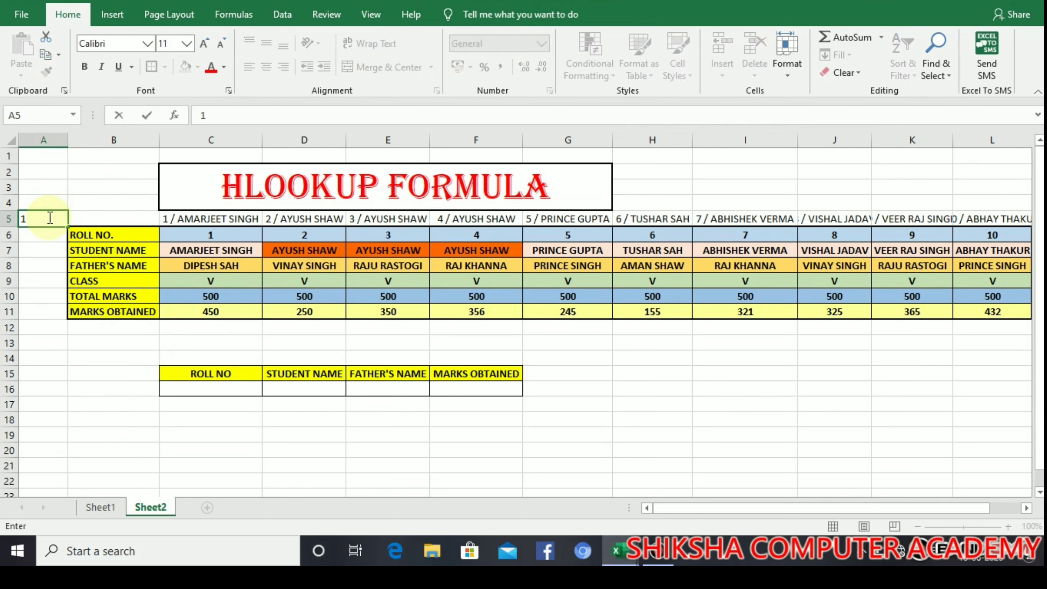
key("Return")
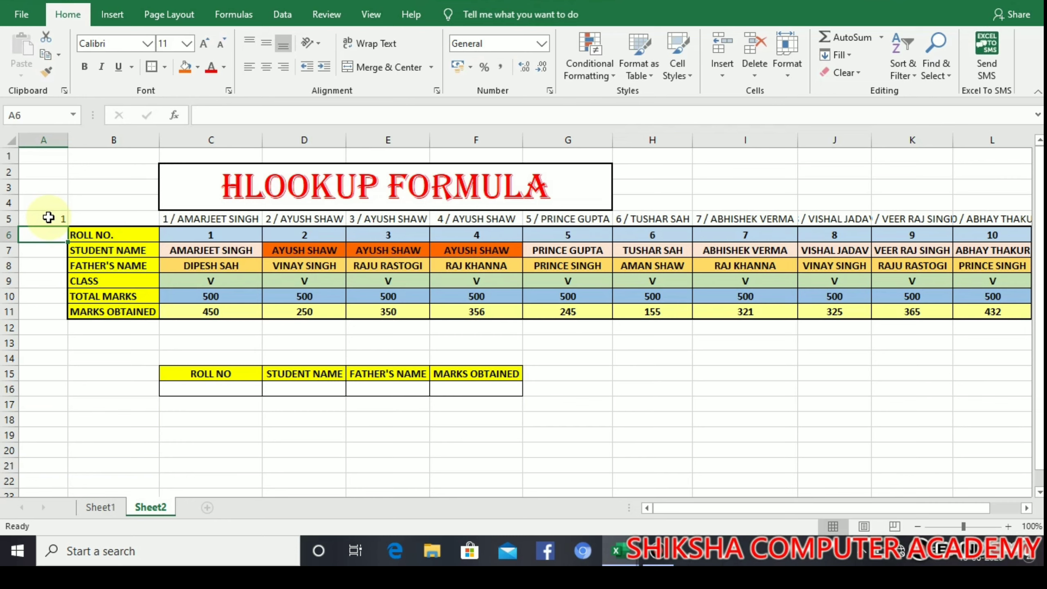
type("2")
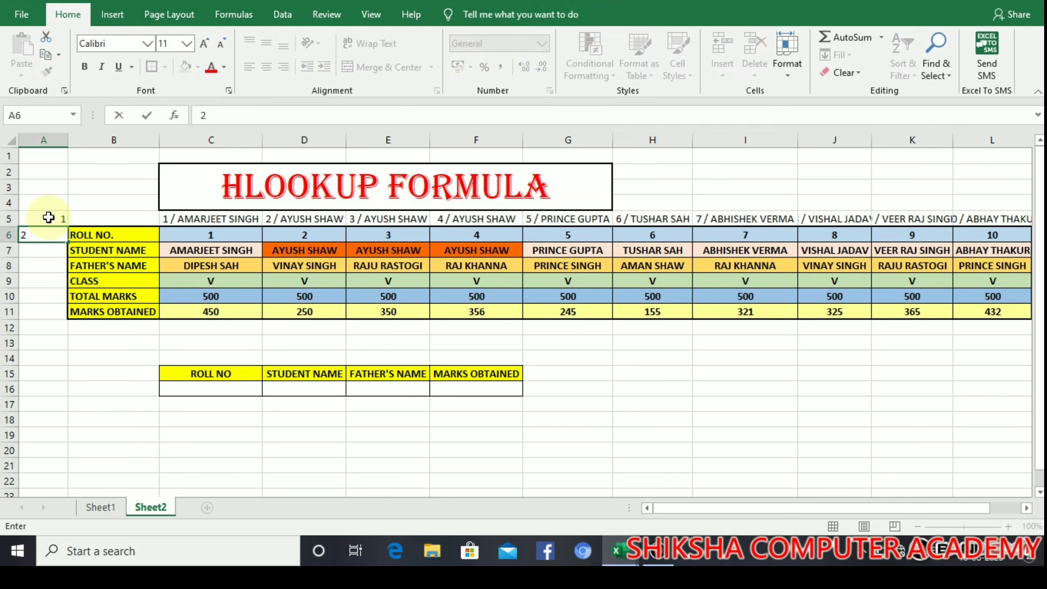
key("Return")
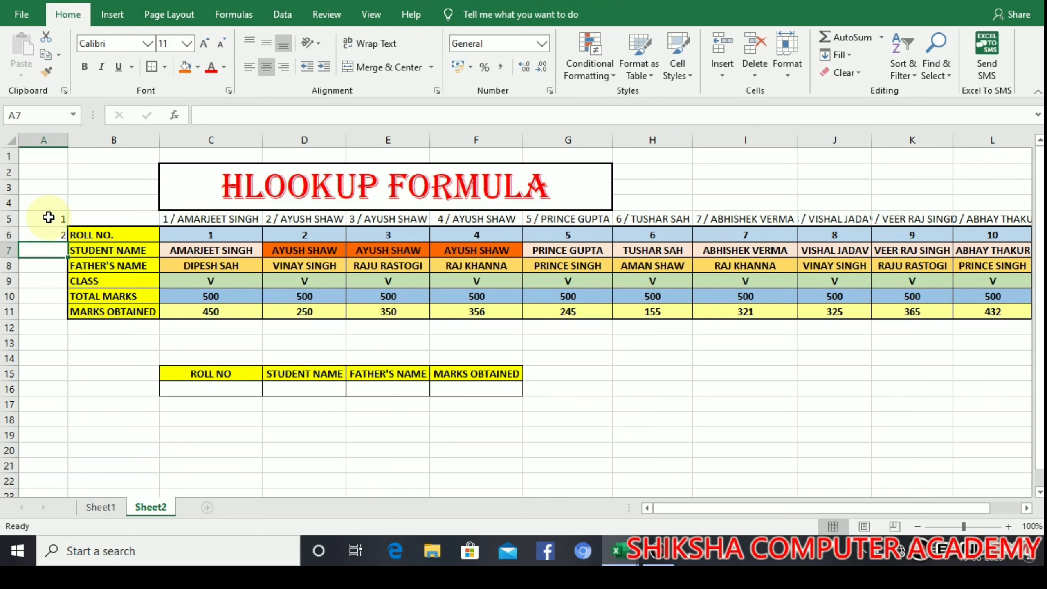
type("3")
key("Return")
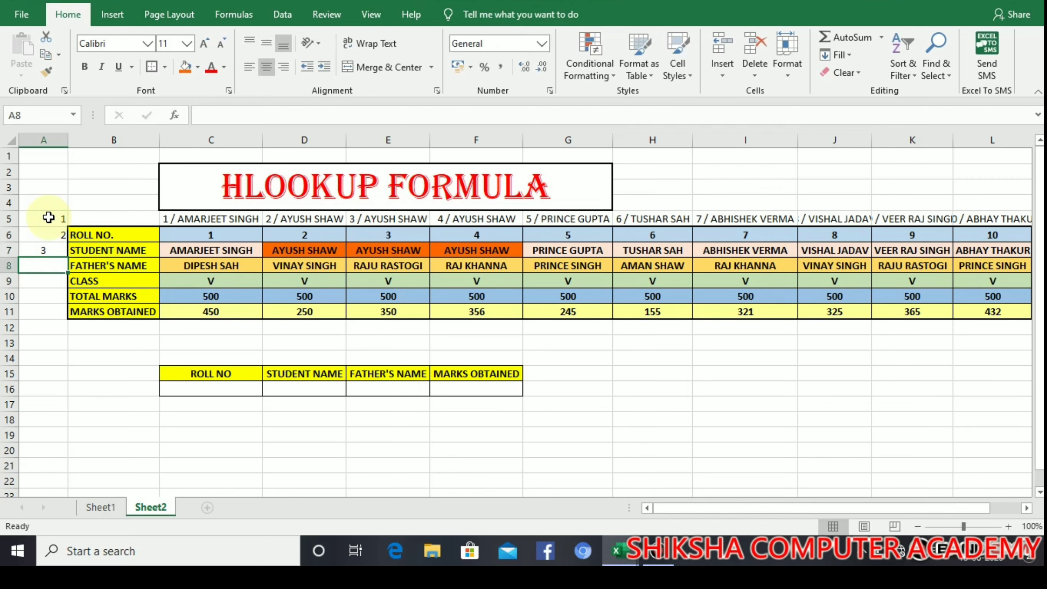
left_click(48, 251)
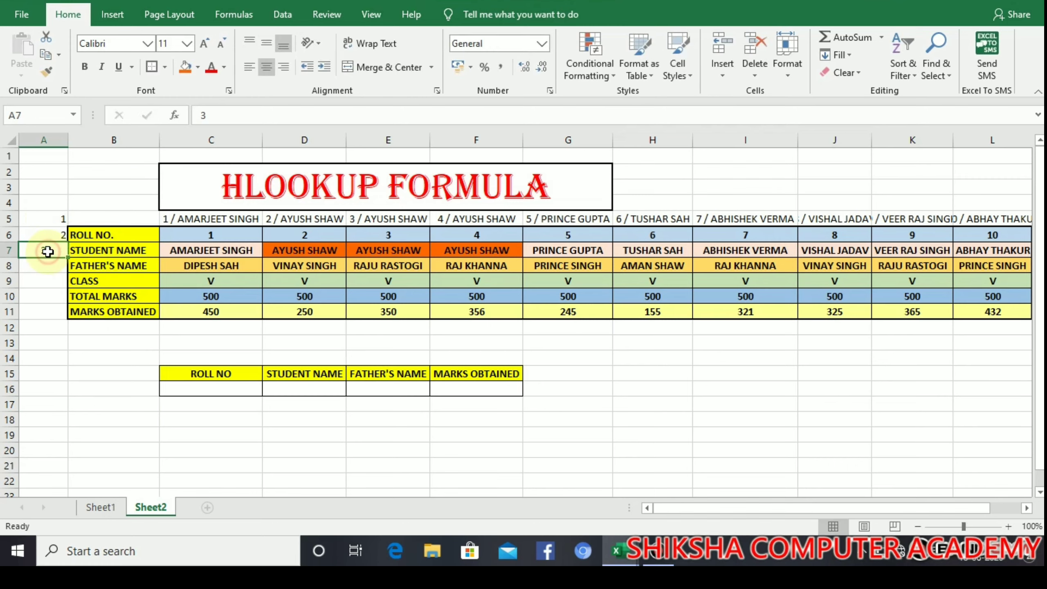
key("Return")
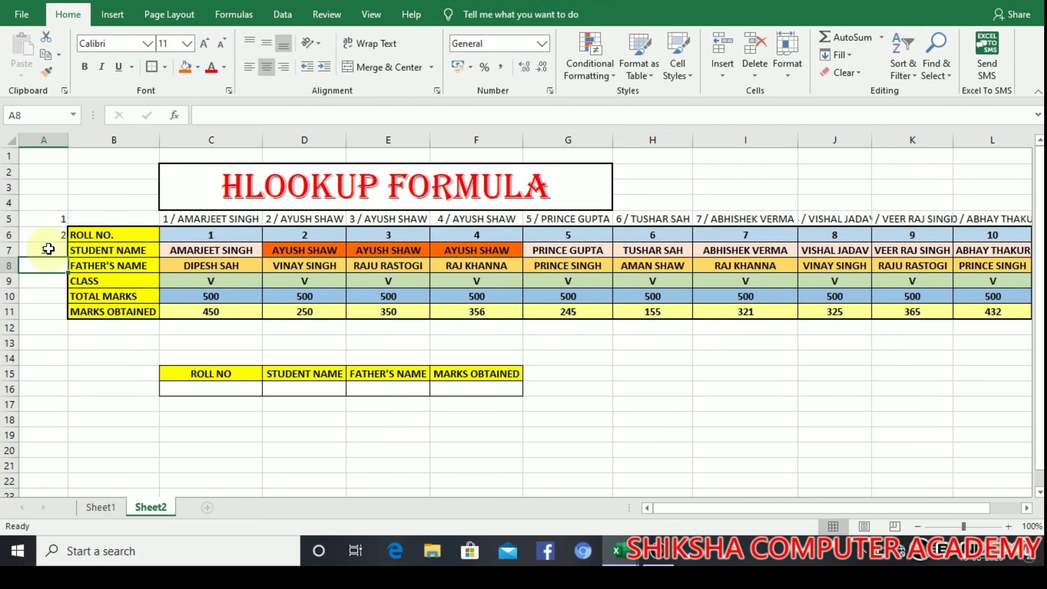
left_click_drag(54, 213, 68, 323)
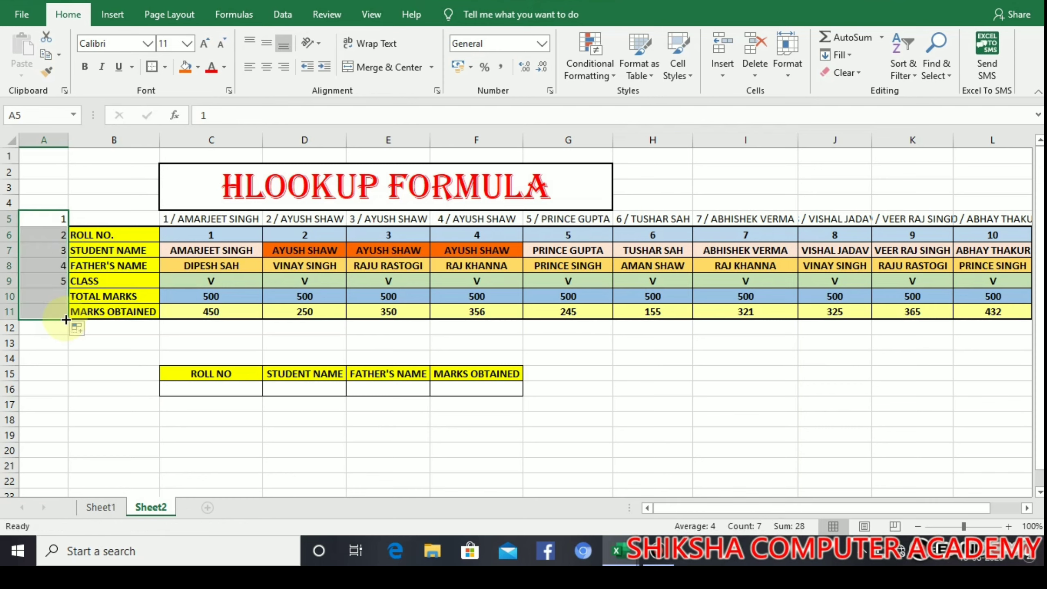
left_click(56, 357)
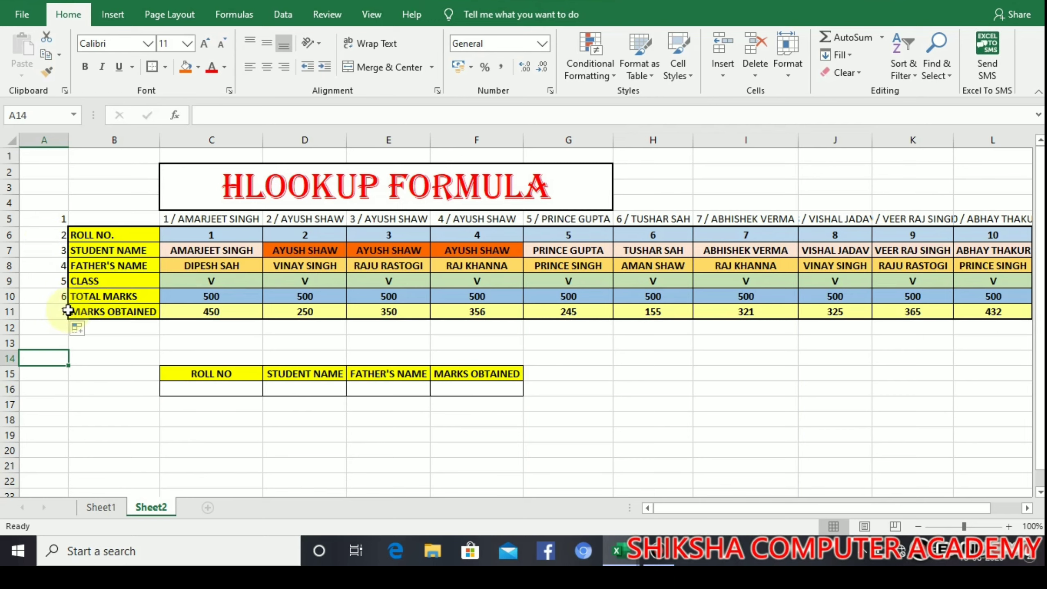
Step: Enter =HLOOKUP(C16&" / "&D16,C5:L11,4,0) in E16 for the father's name
left_click(374, 391)
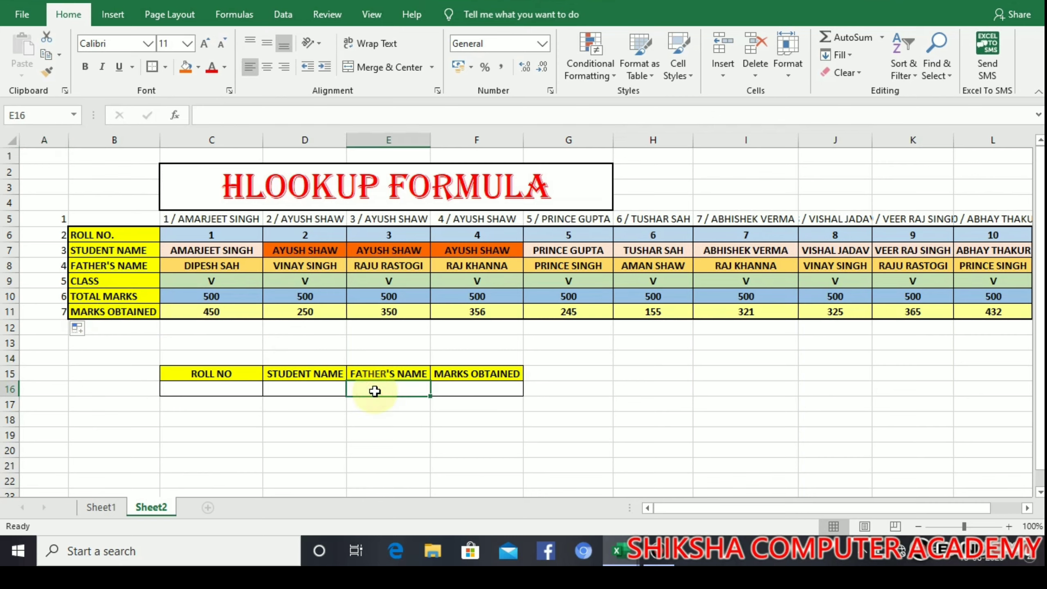
type("=")
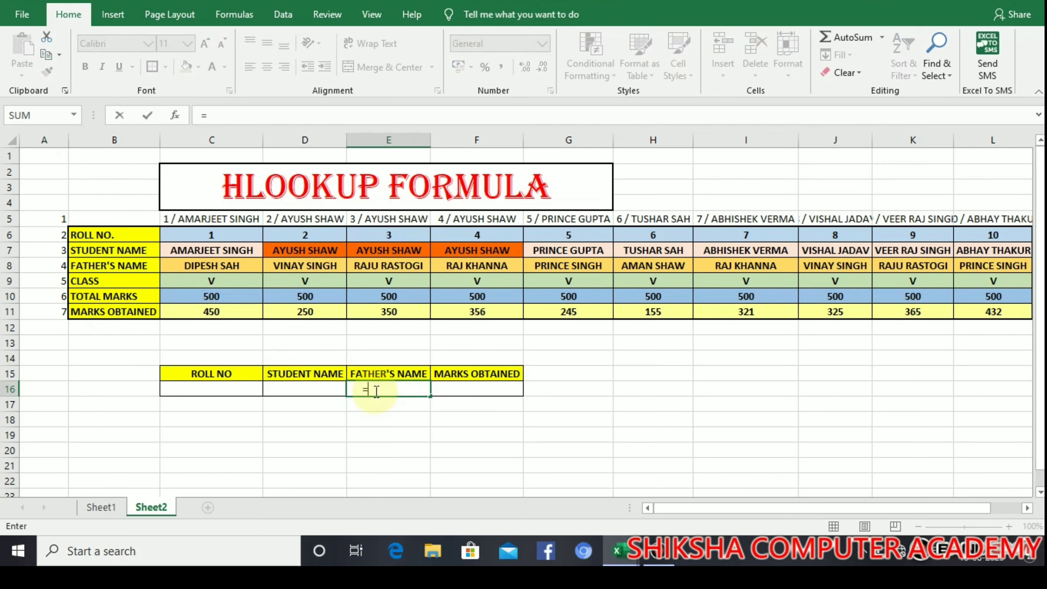
type("HLOOKU")
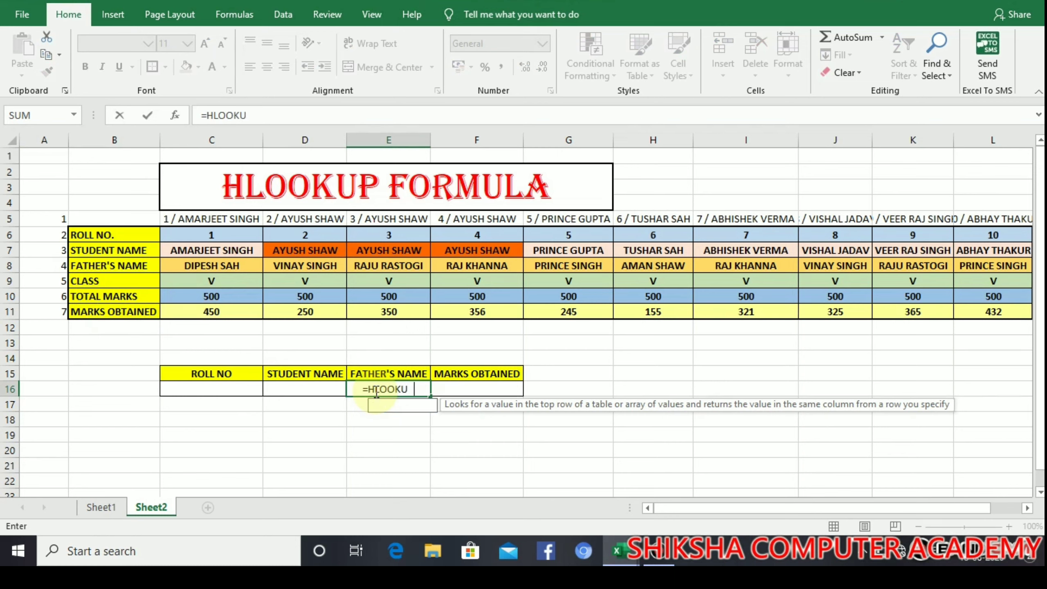
type("P(")
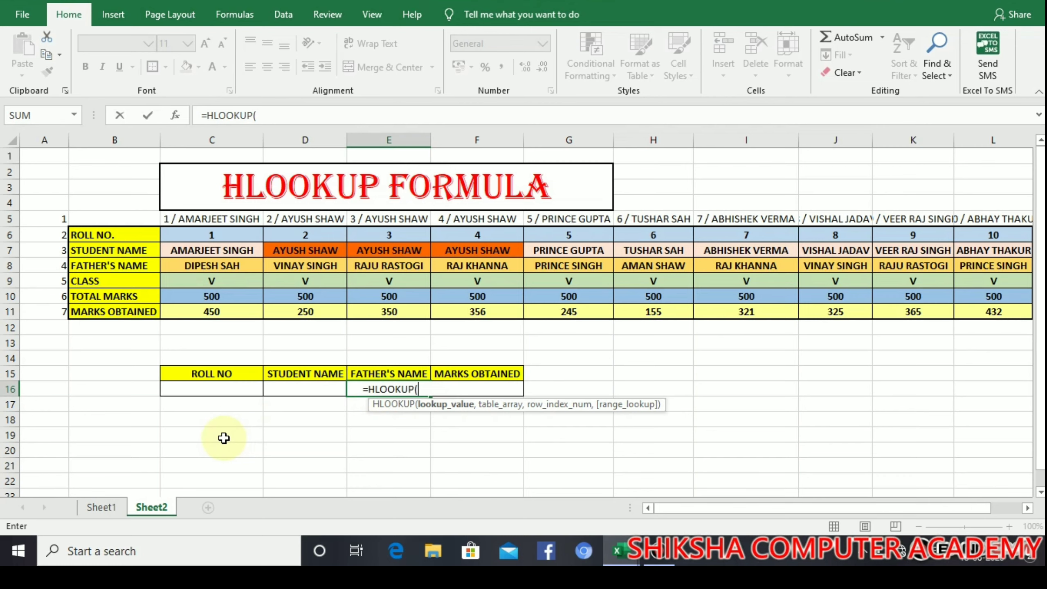
left_click(225, 394)
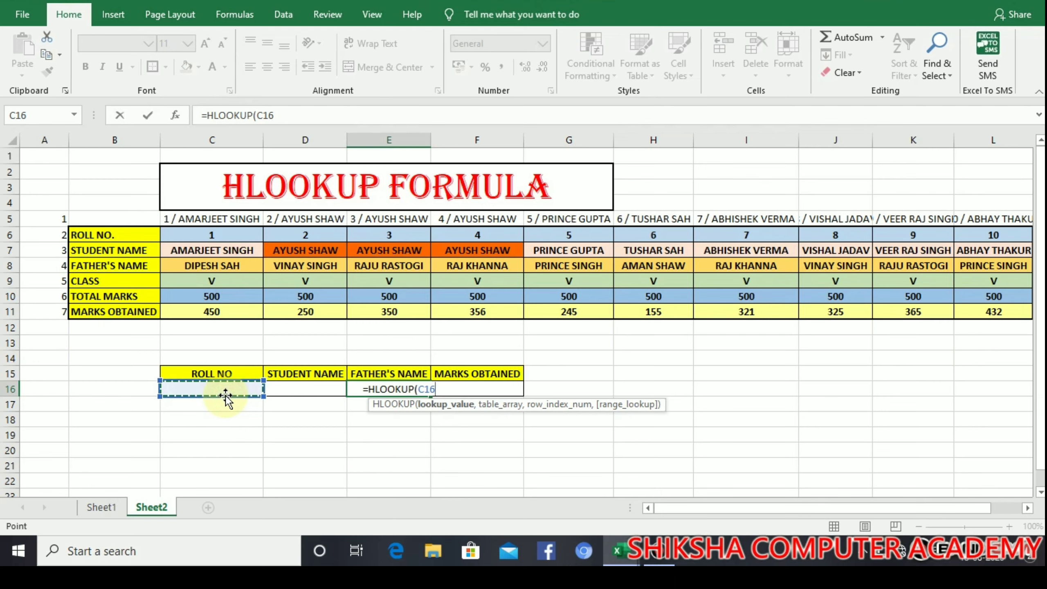
type("&")
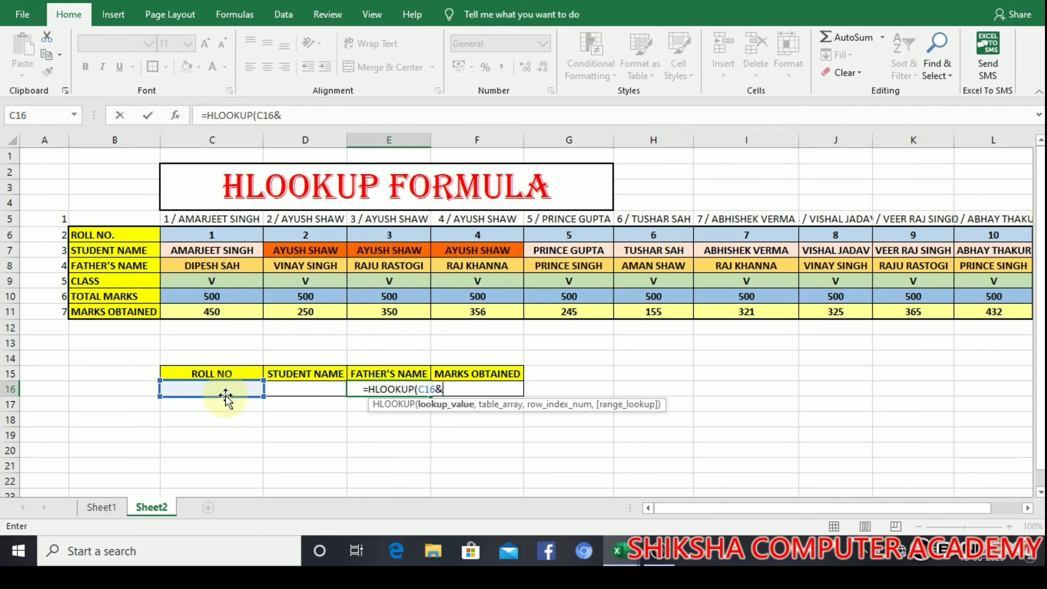
type("\"")
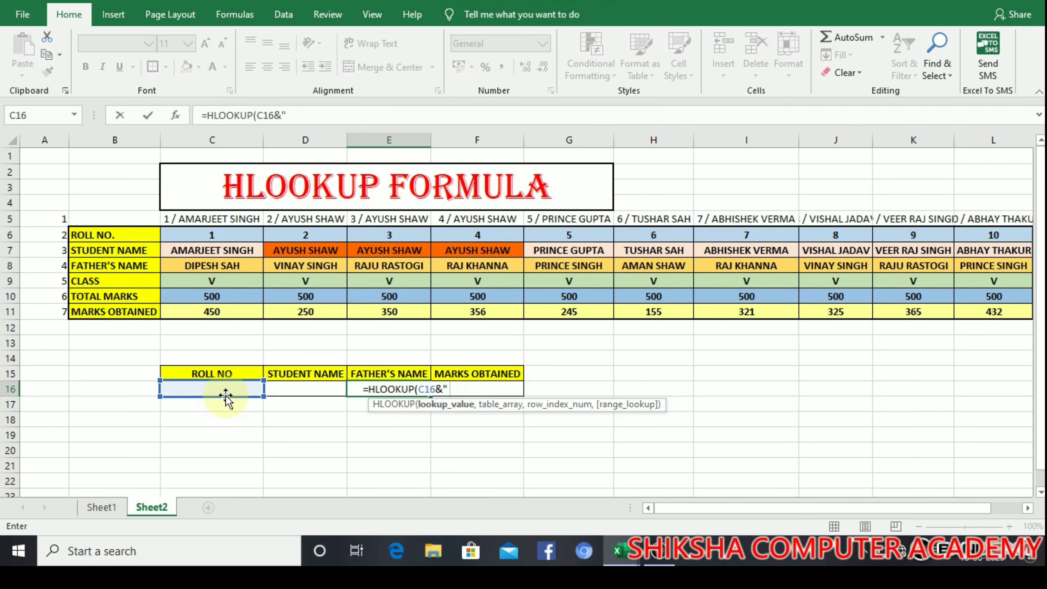
type(" /")
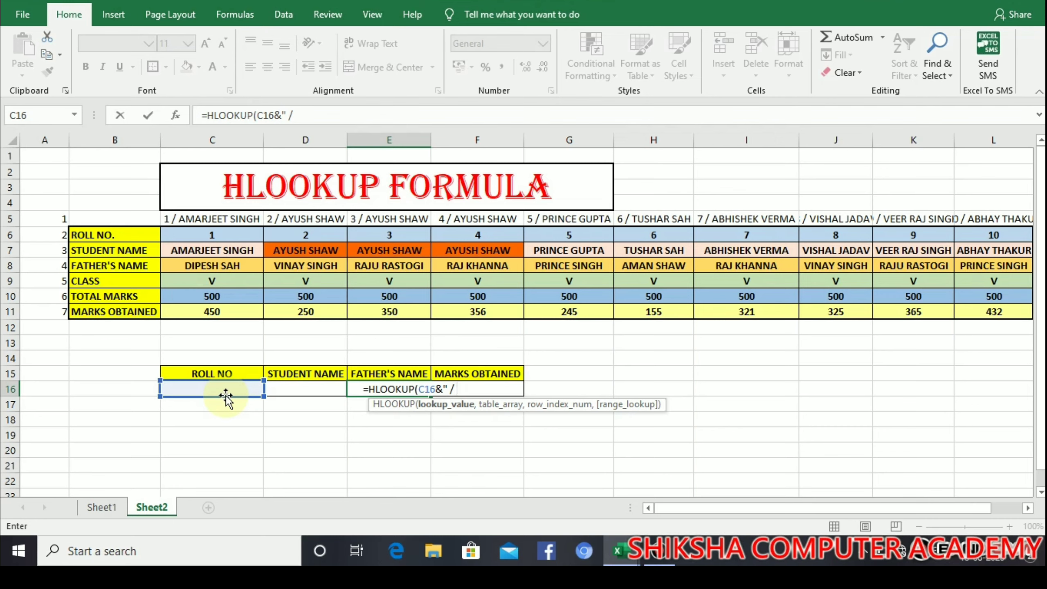
type(" \"&")
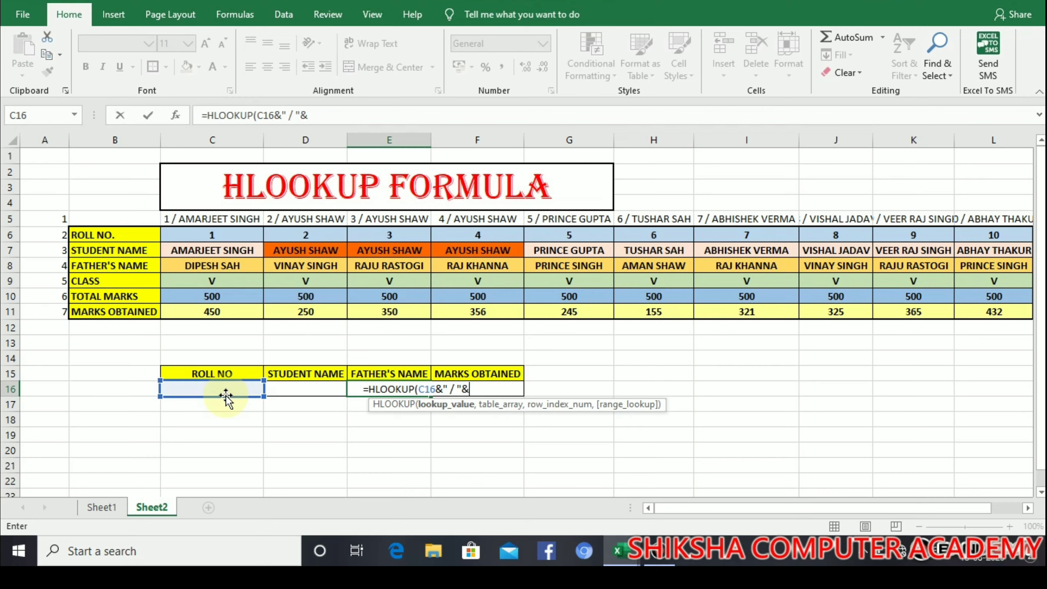
left_click(312, 389)
type(",")
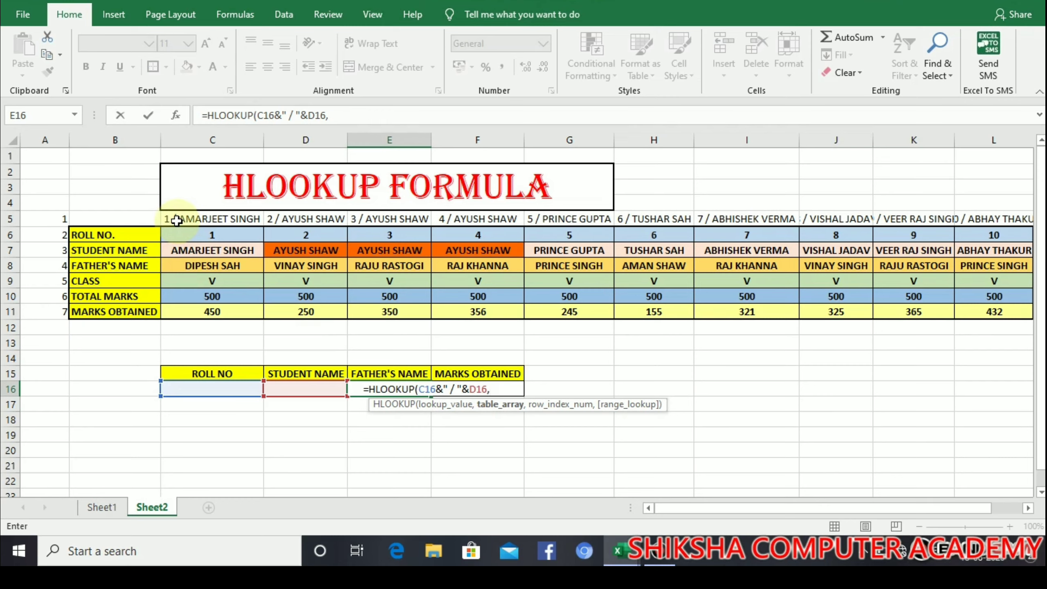
left_click_drag(176, 220, 1024, 311)
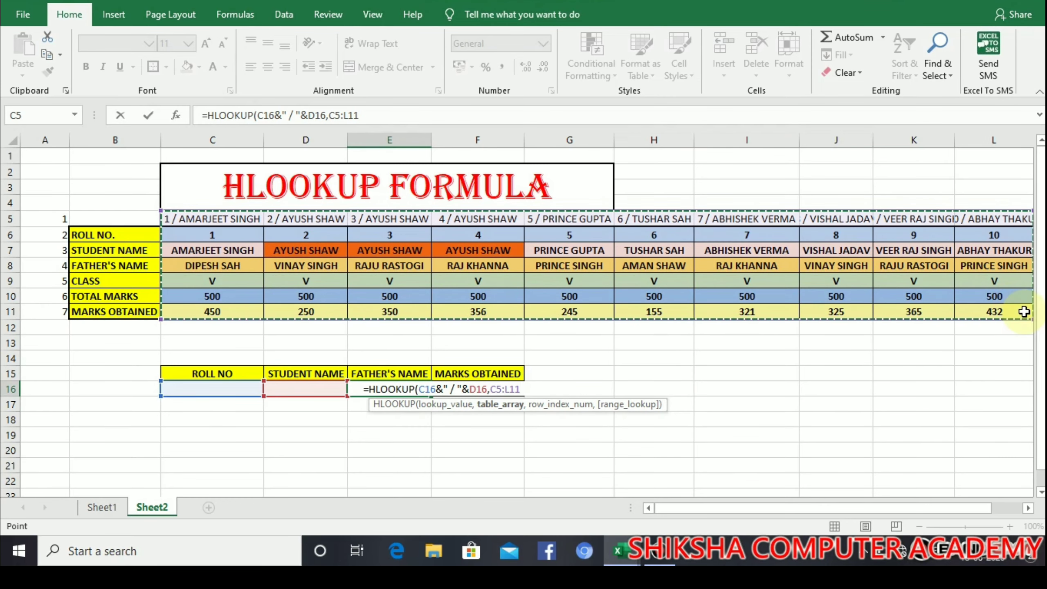
type(",")
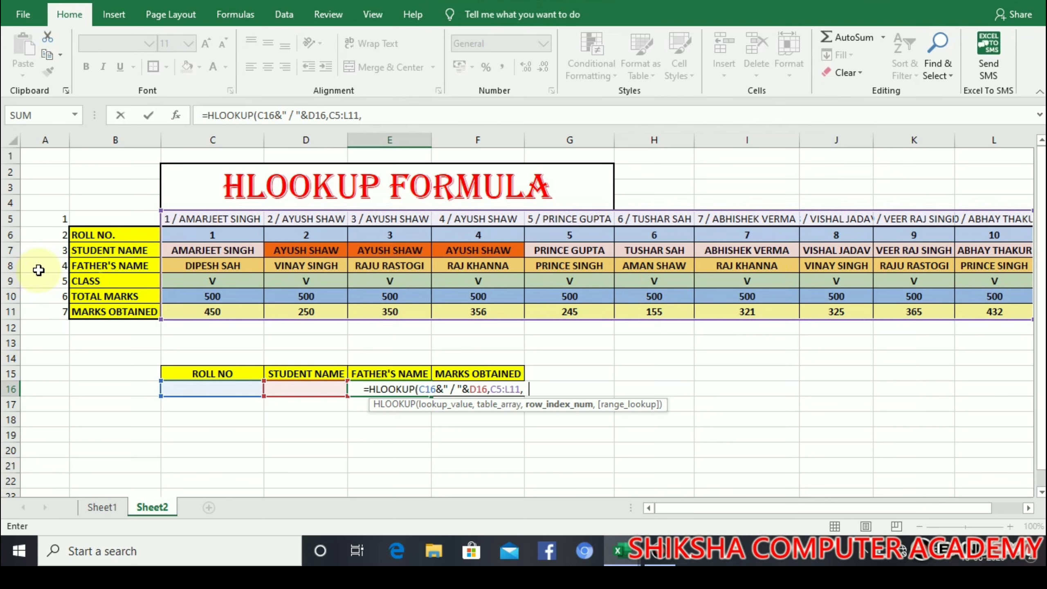
type("4,0")
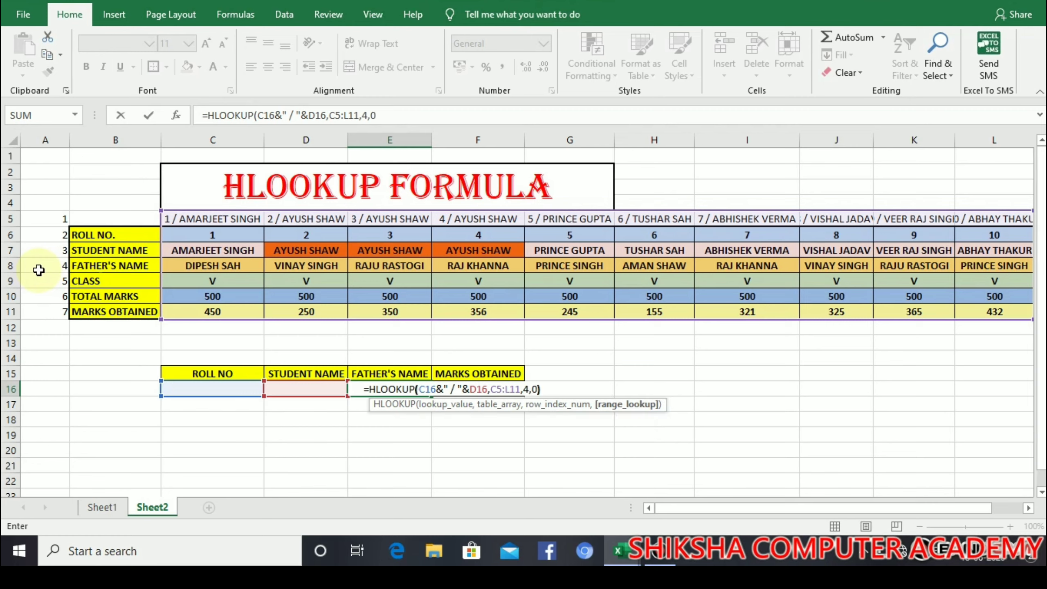
type(")")
key("Return")
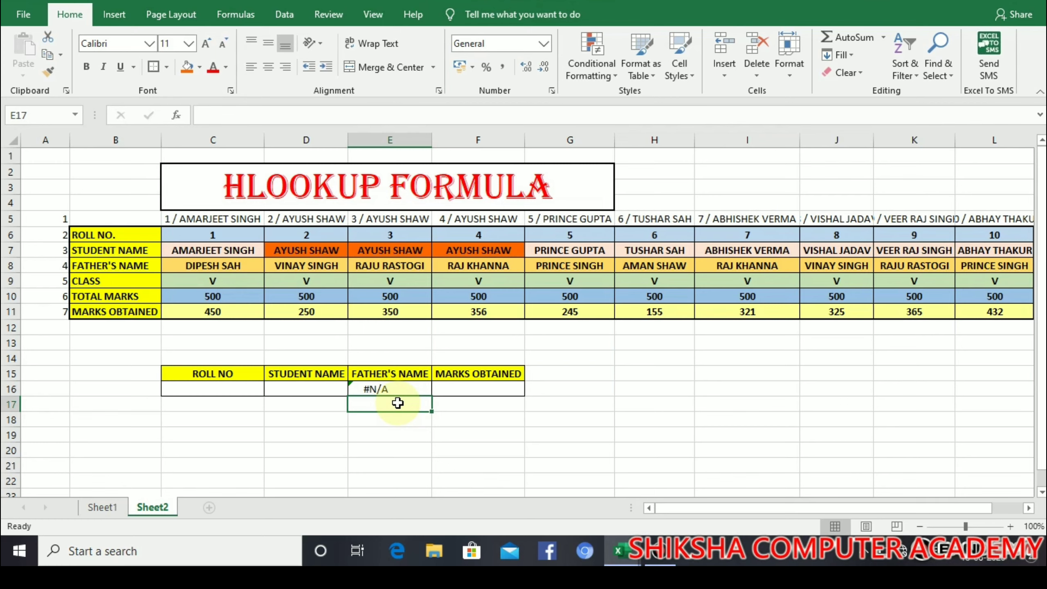
left_click(243, 395)
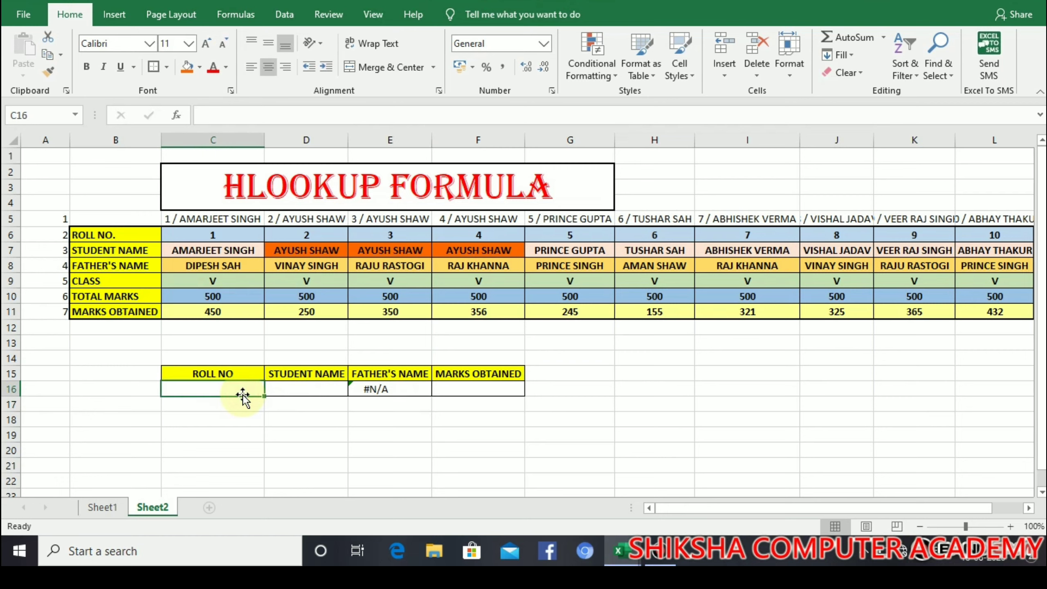
type("2")
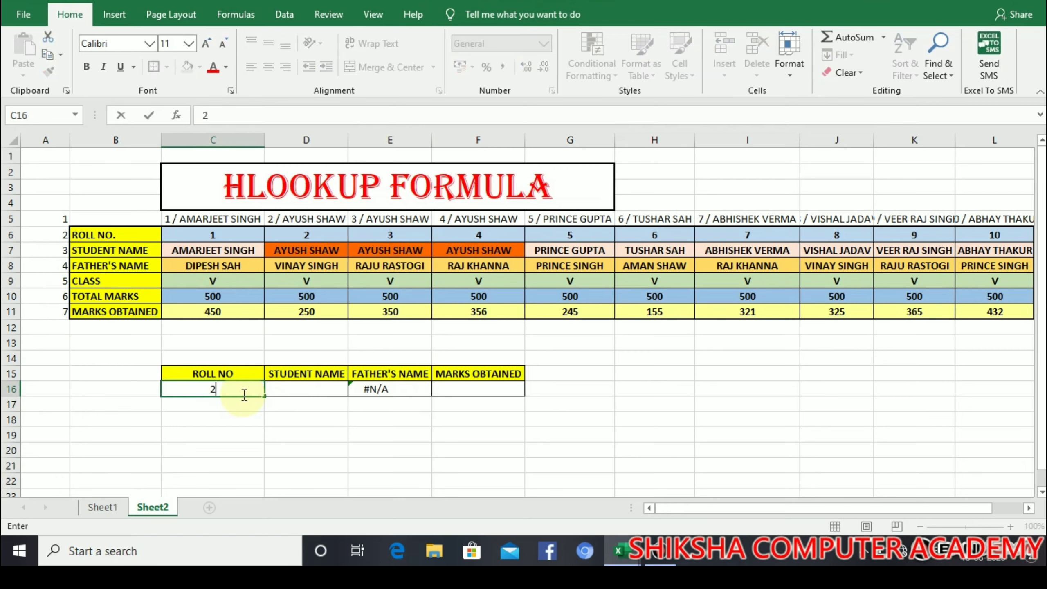
left_click(312, 389)
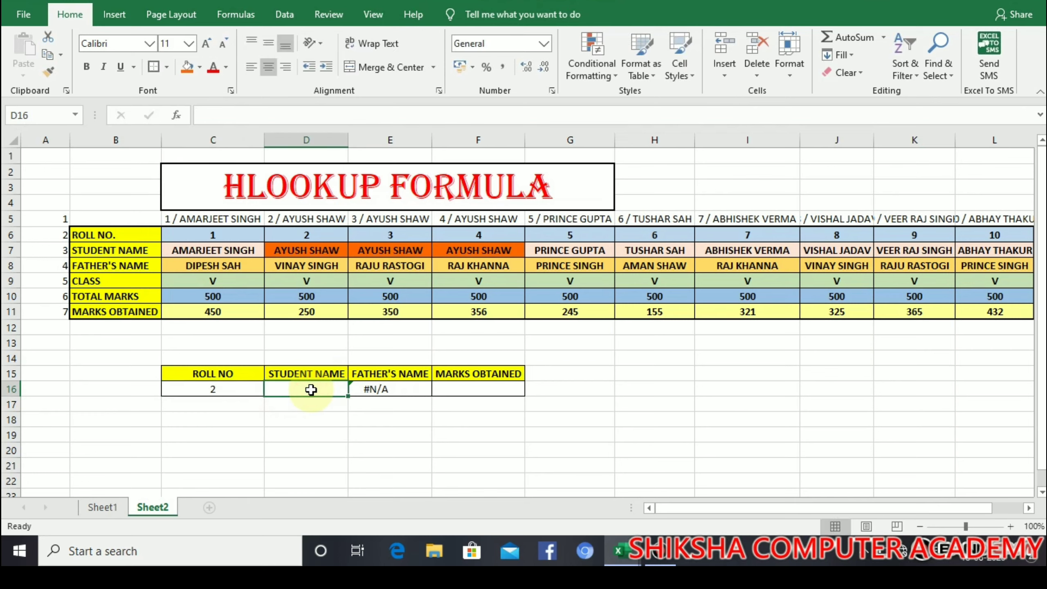
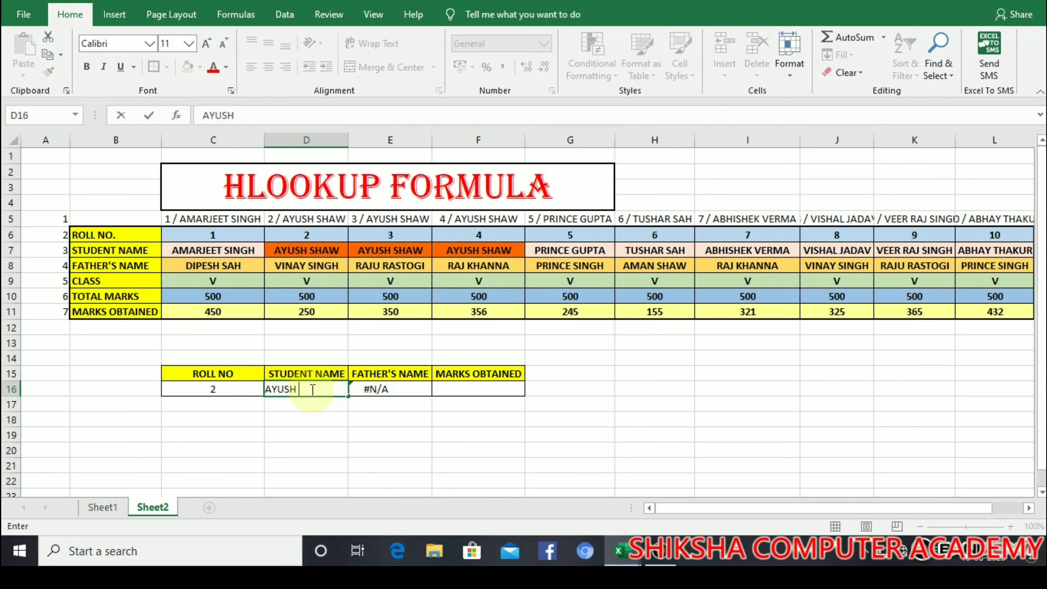
key("Return")
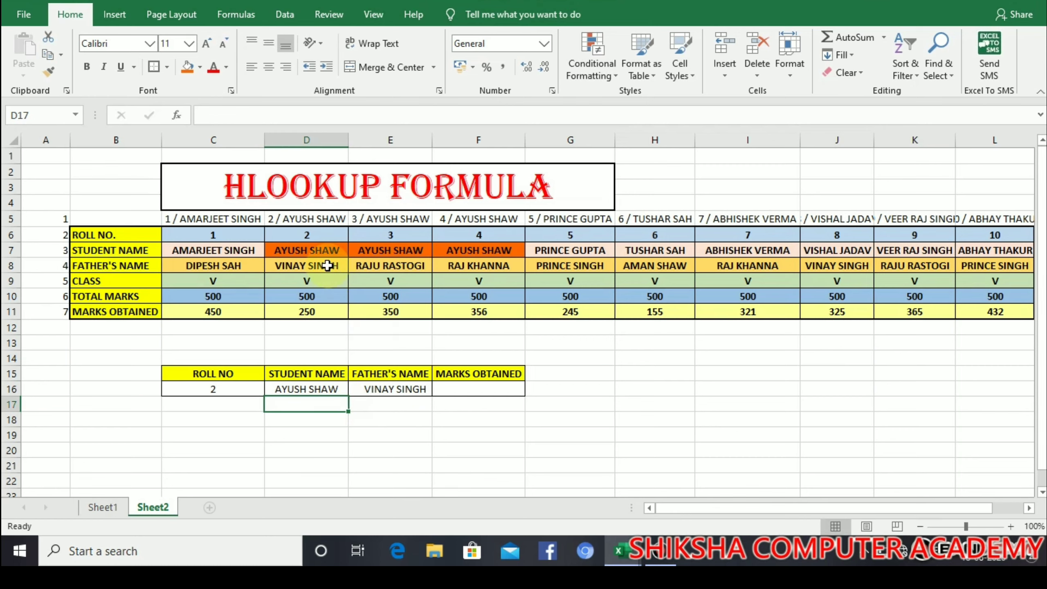
left_click(247, 391)
type("3")
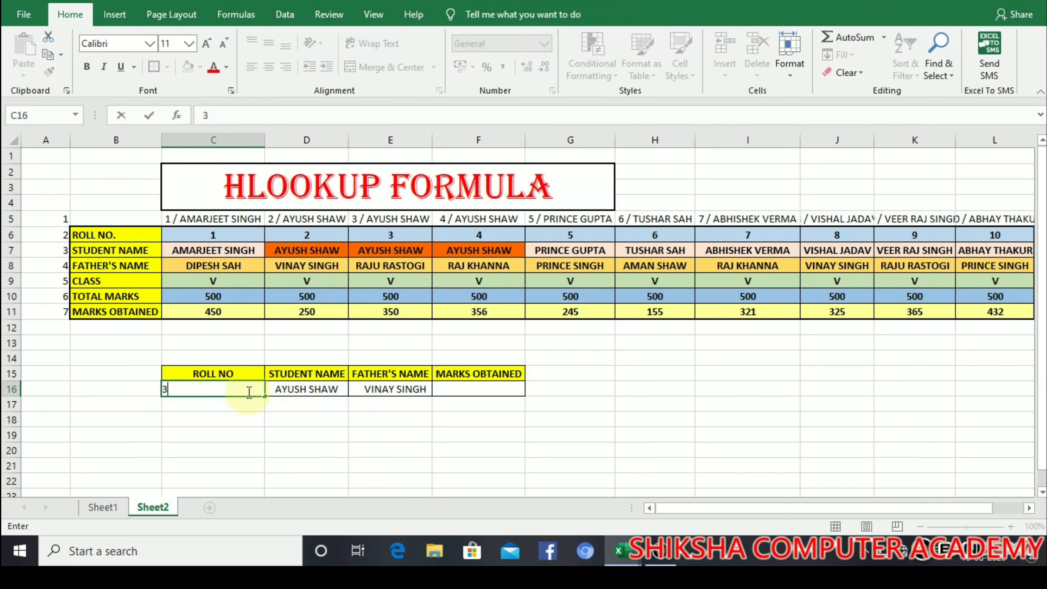
key("Return")
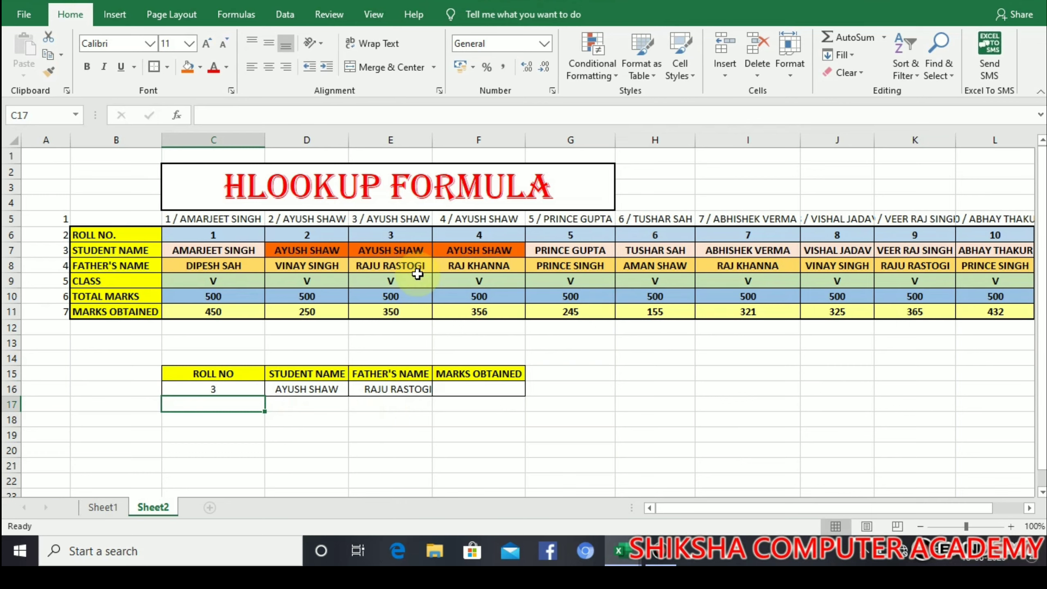
left_click(451, 394)
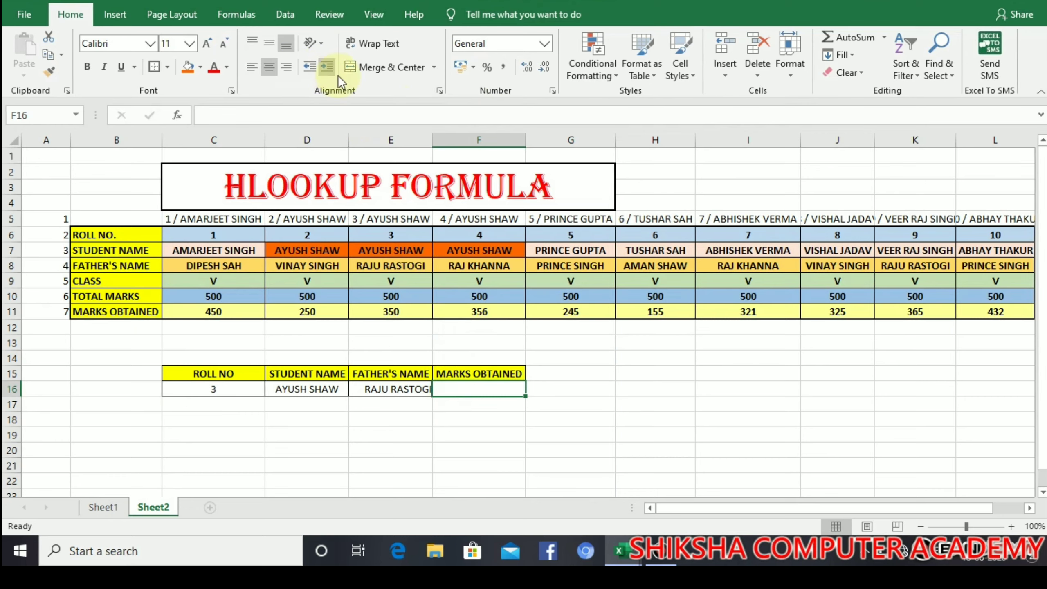
Step: Enter =HLOOKUP(C16&" / "&D16,C5:L11,7,0) in F16 to return 350 marks
type("=")
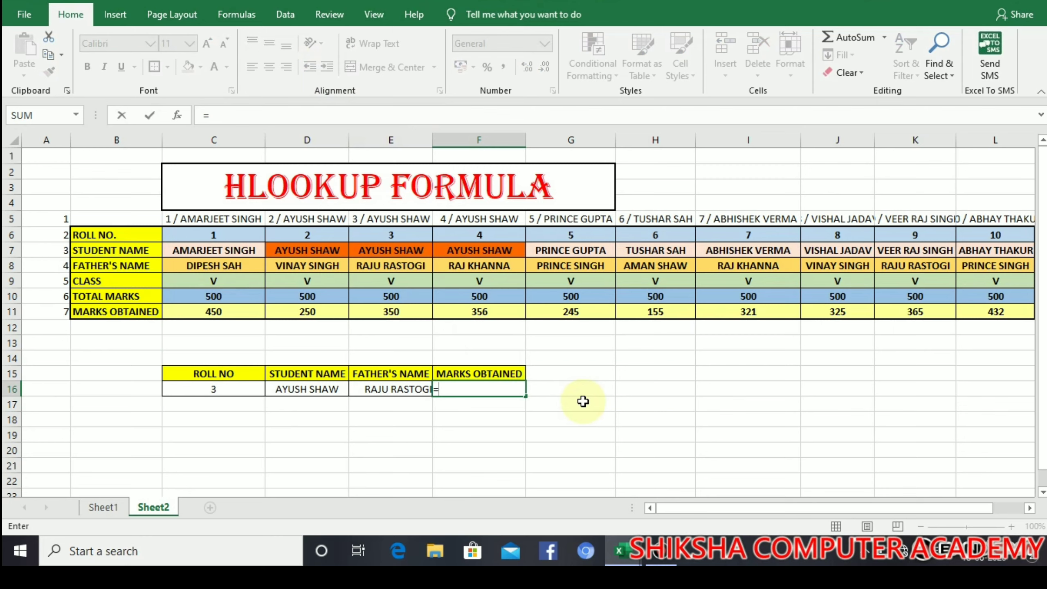
type("HL")
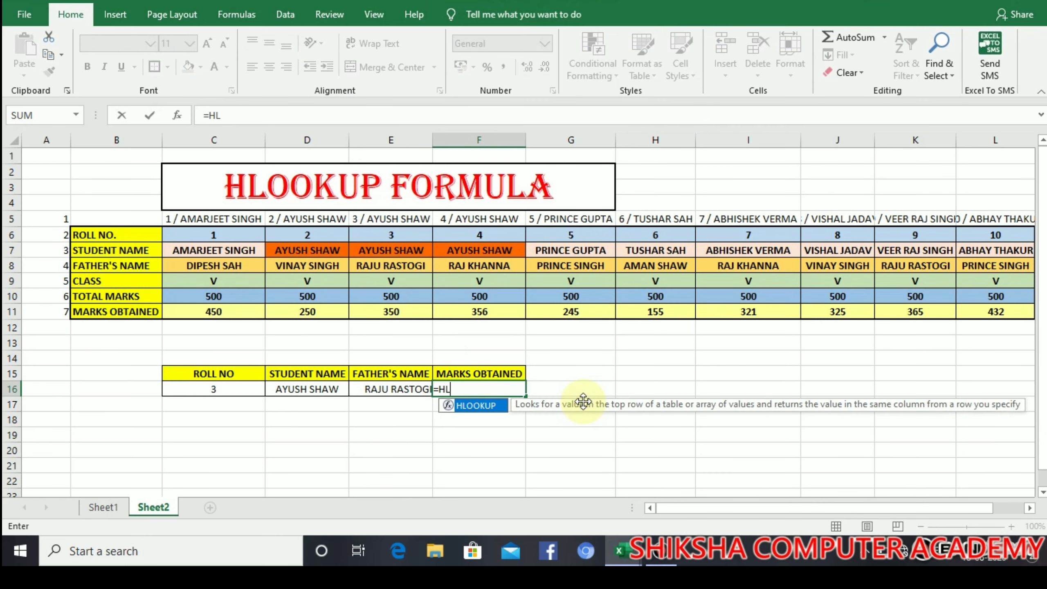
type("OOKUP(")
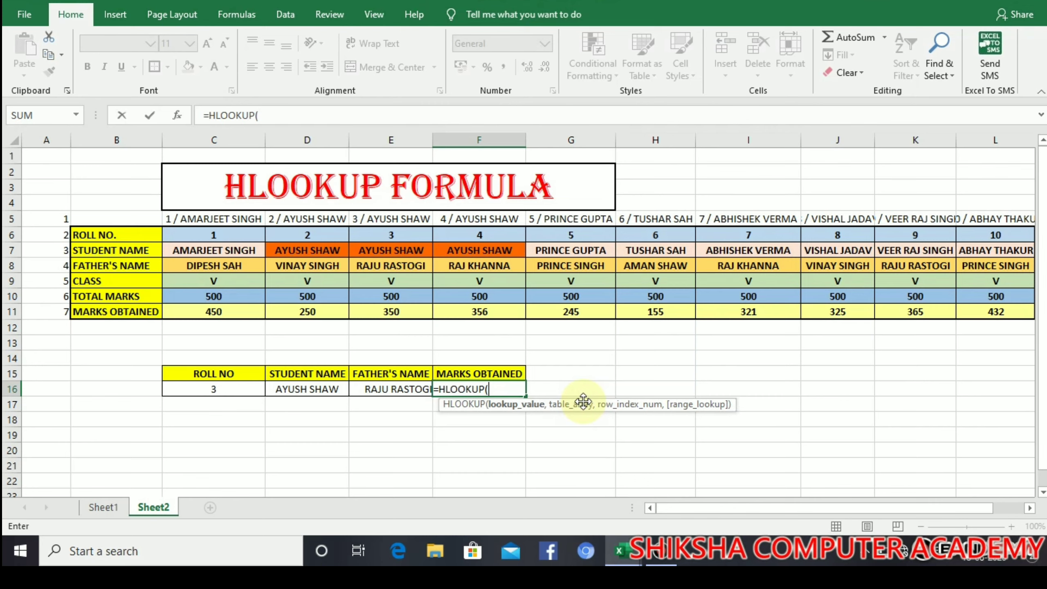
left_click(225, 388)
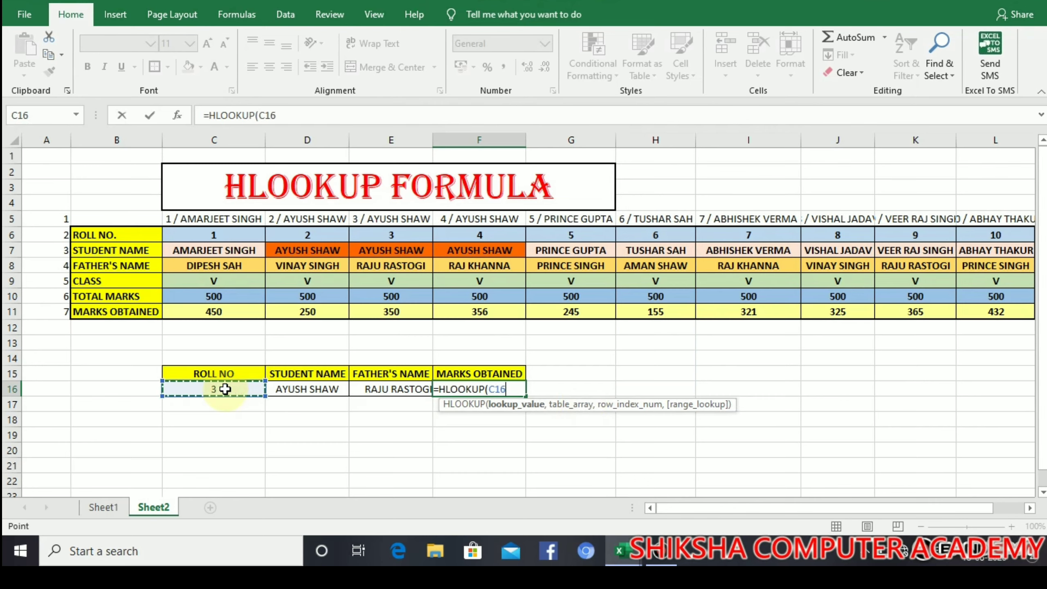
type("&")
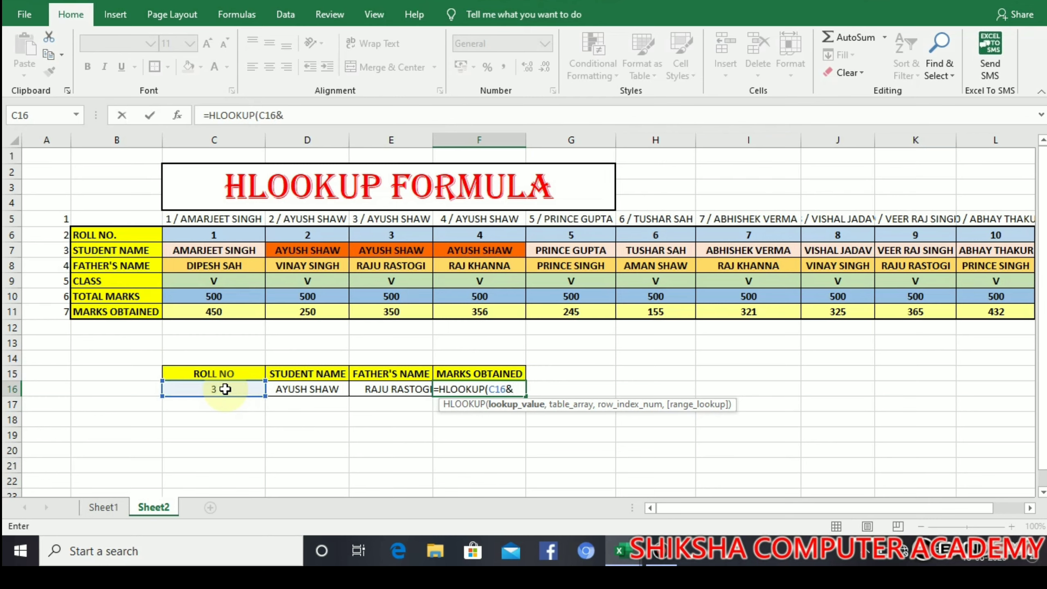
type("\" /")
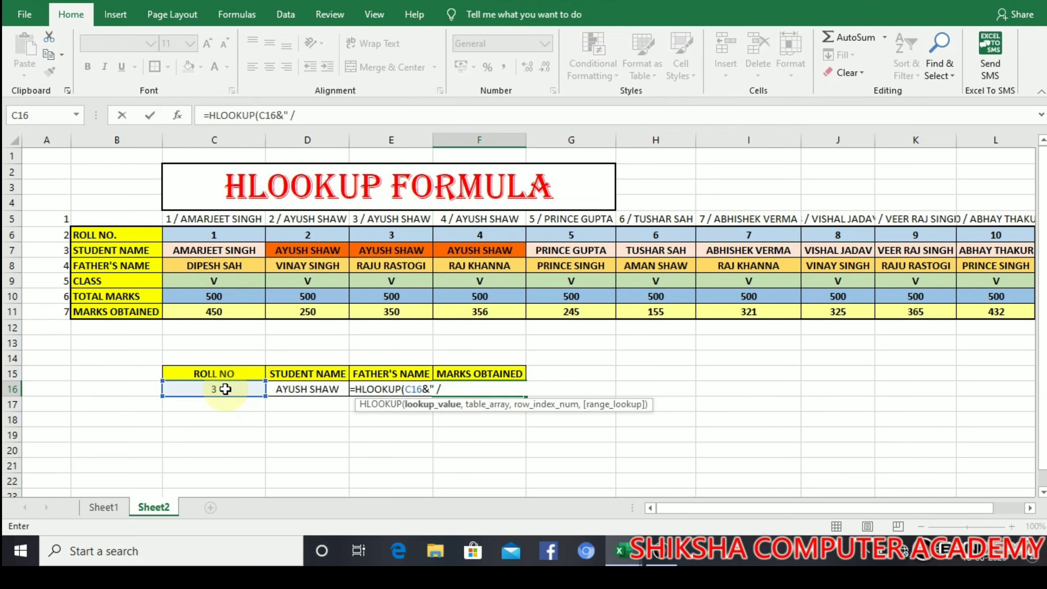
type(" \"&")
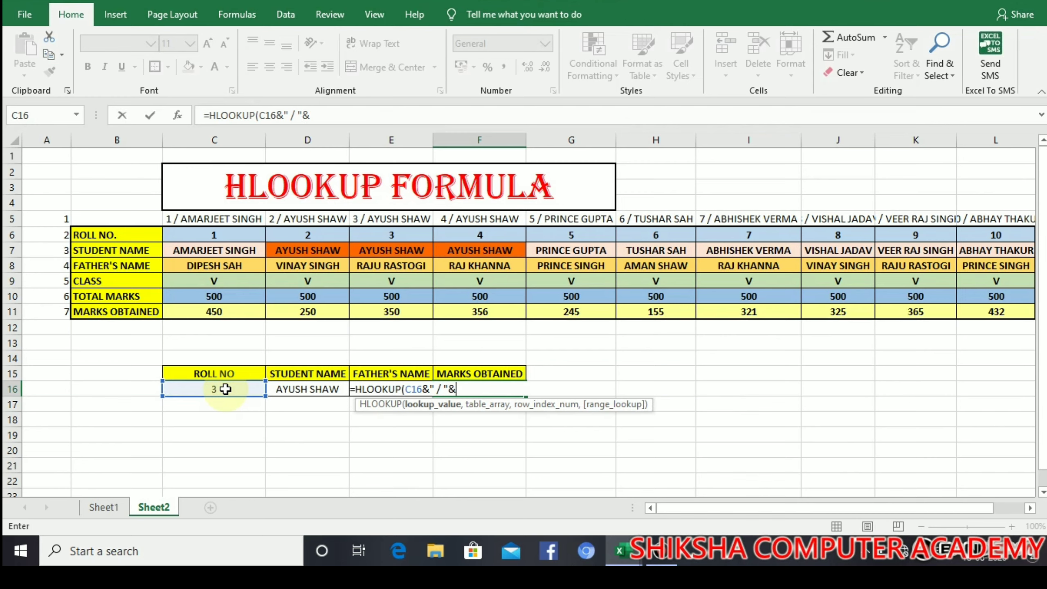
left_click(309, 393)
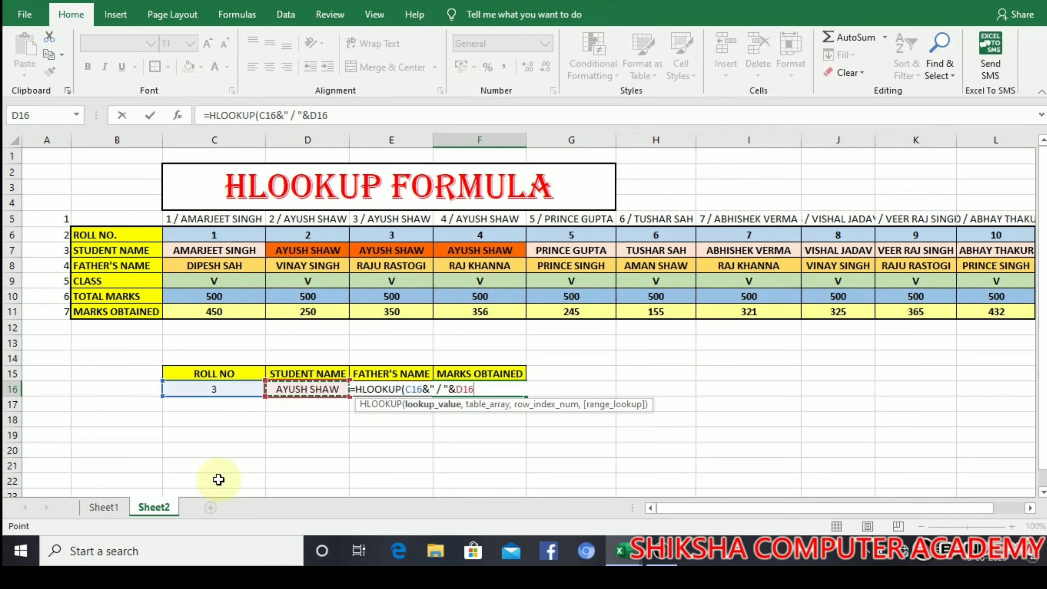
type(",")
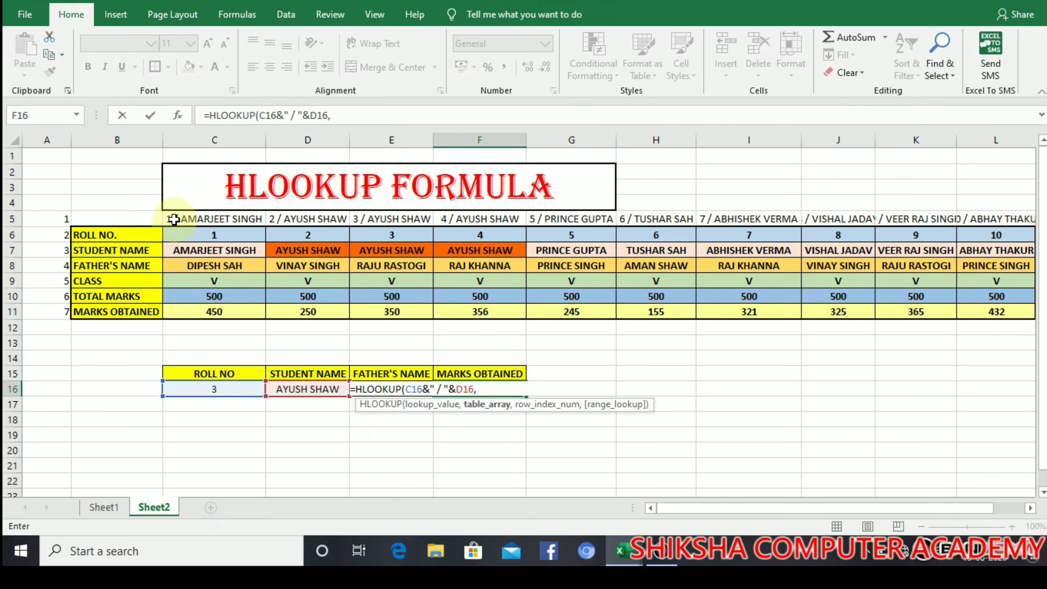
left_click_drag(173, 219, 1001, 309)
type(",")
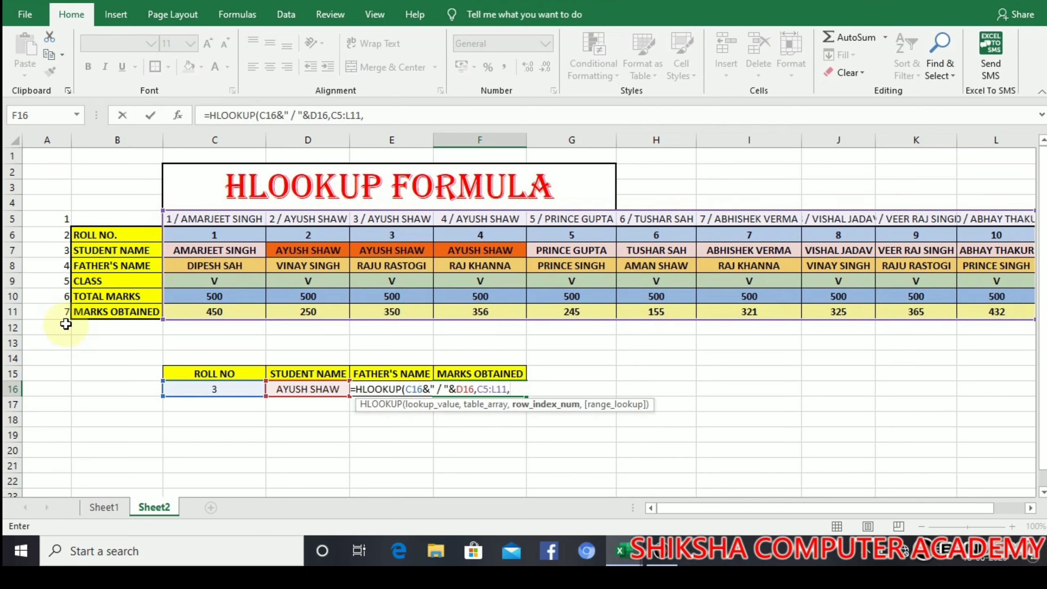
type("7")
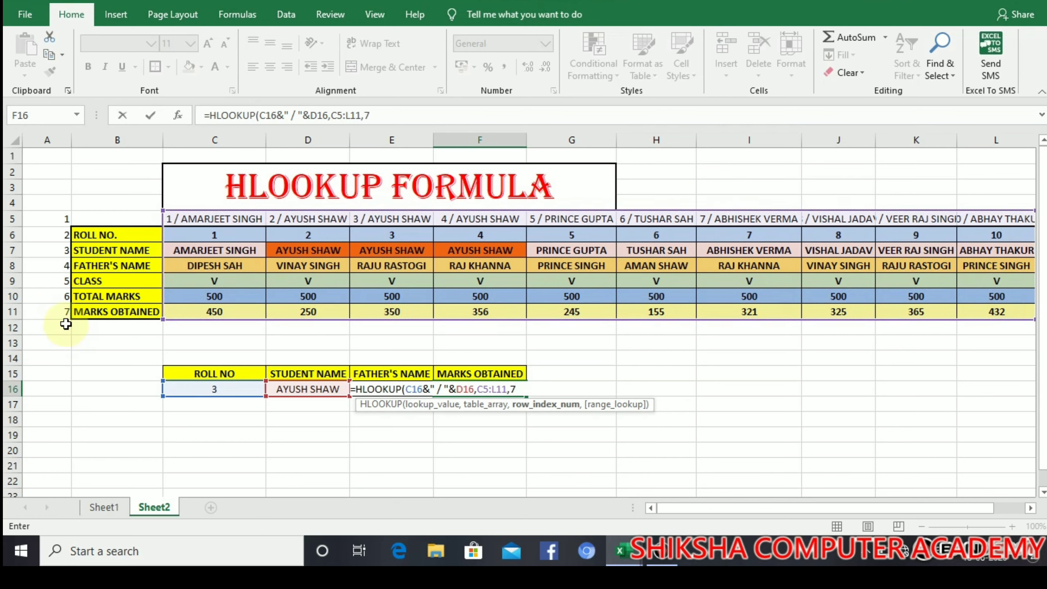
type(",")
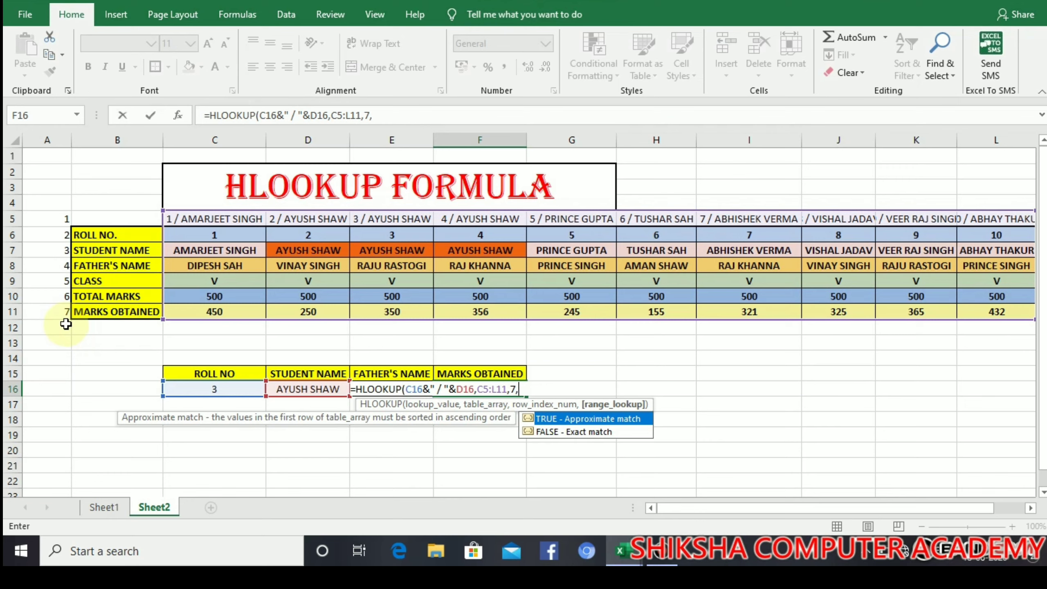
type("0)")
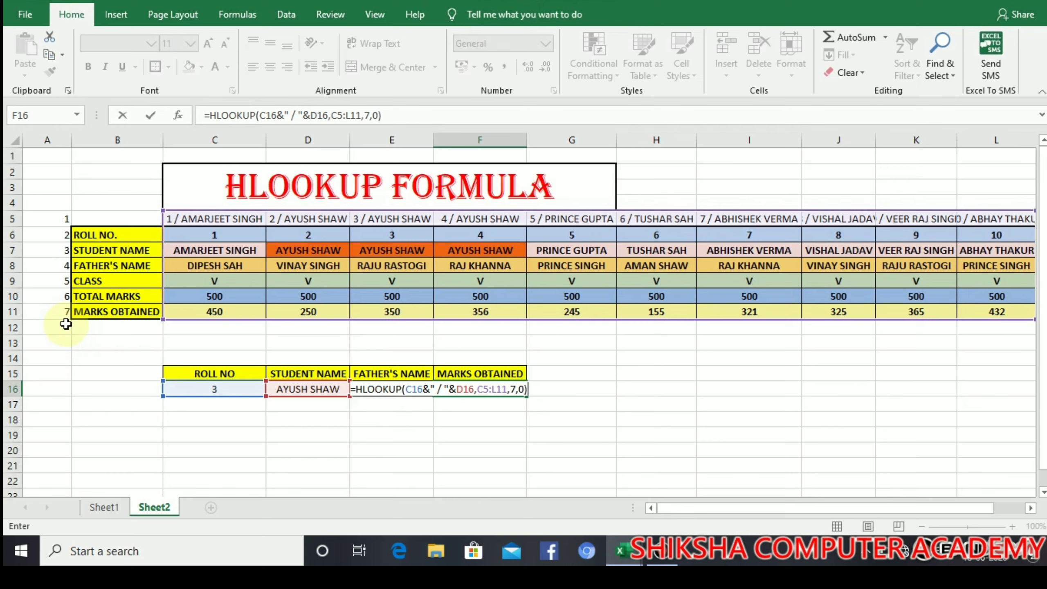
key("Return")
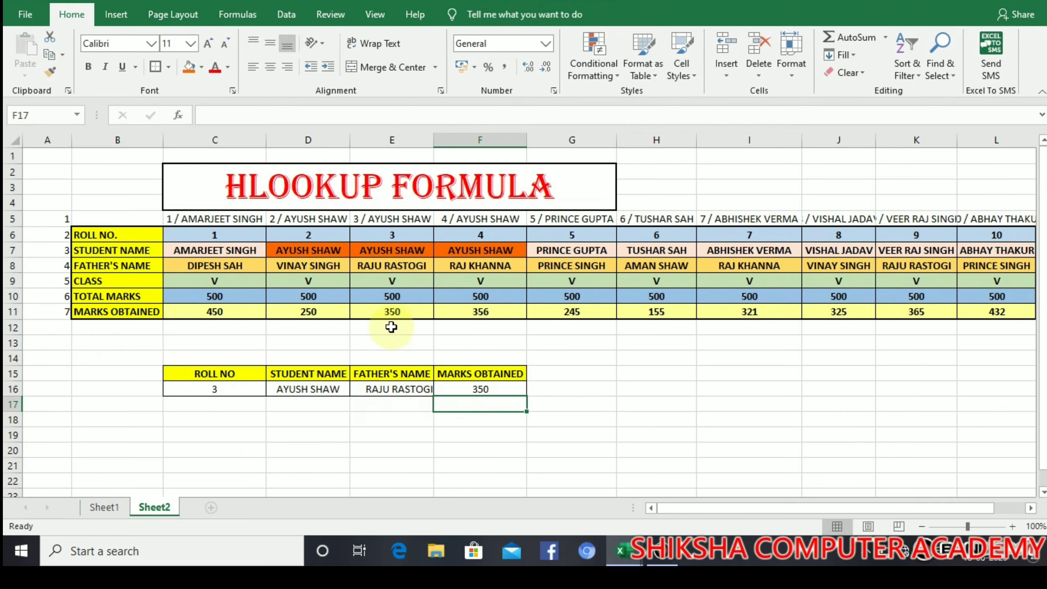
Step: Try roll numbers 4 and then 6 in C16, leaving both lookups at #N/A
left_click(209, 388)
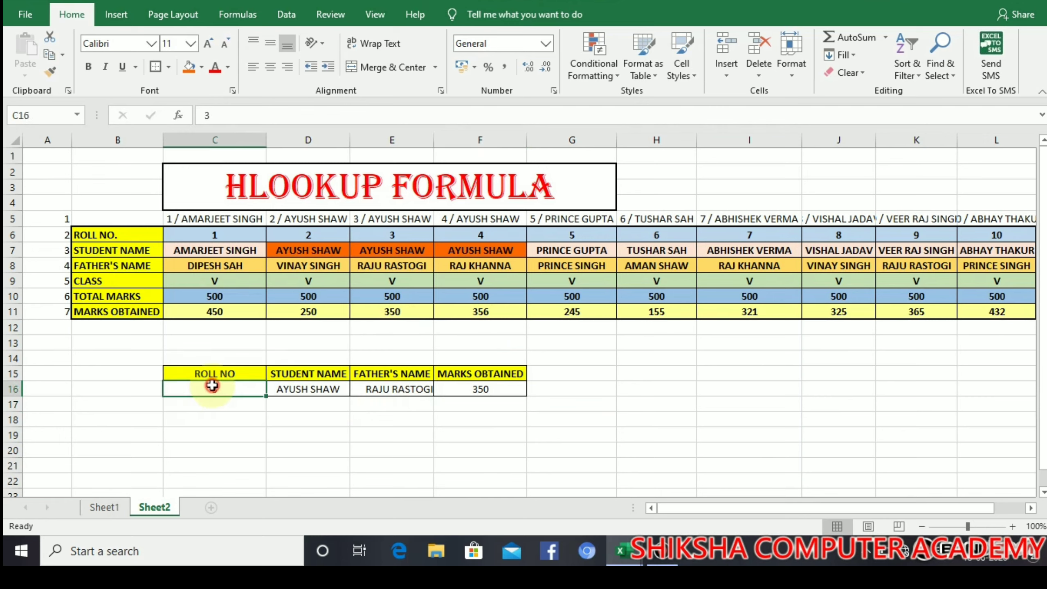
type("4")
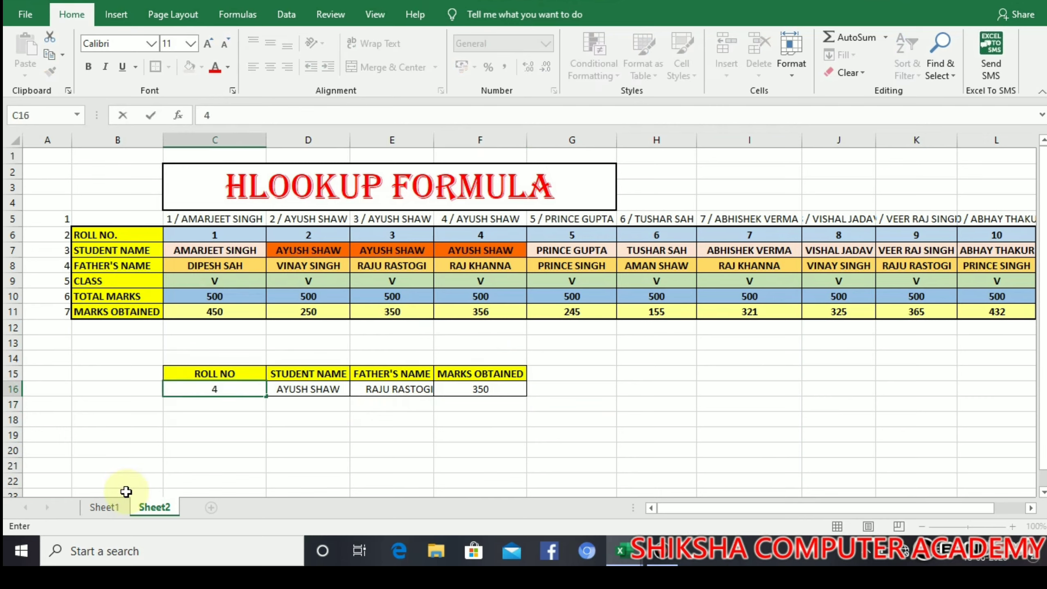
key("Return")
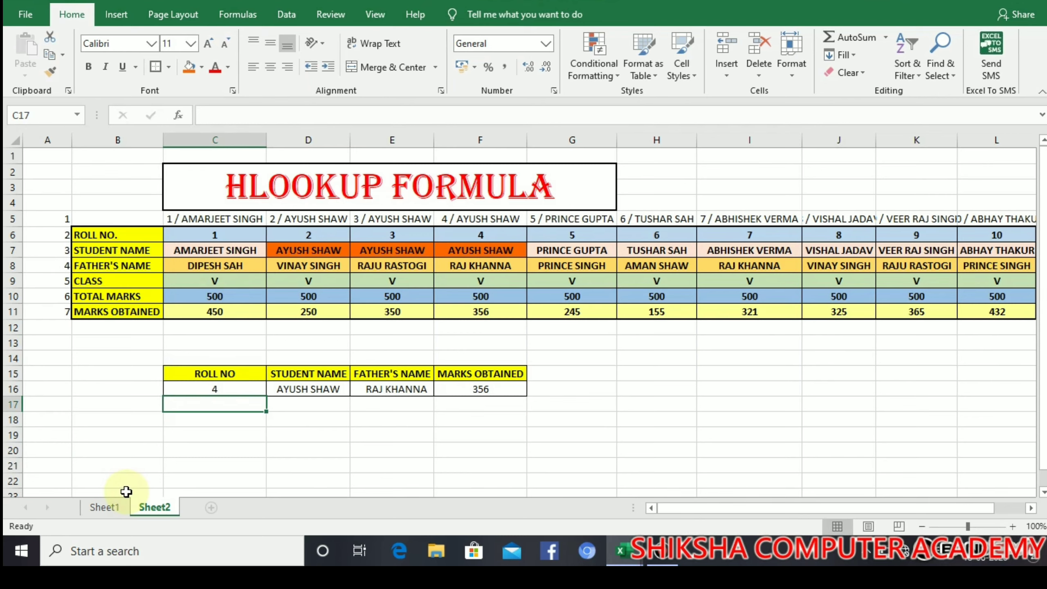
left_click(250, 390)
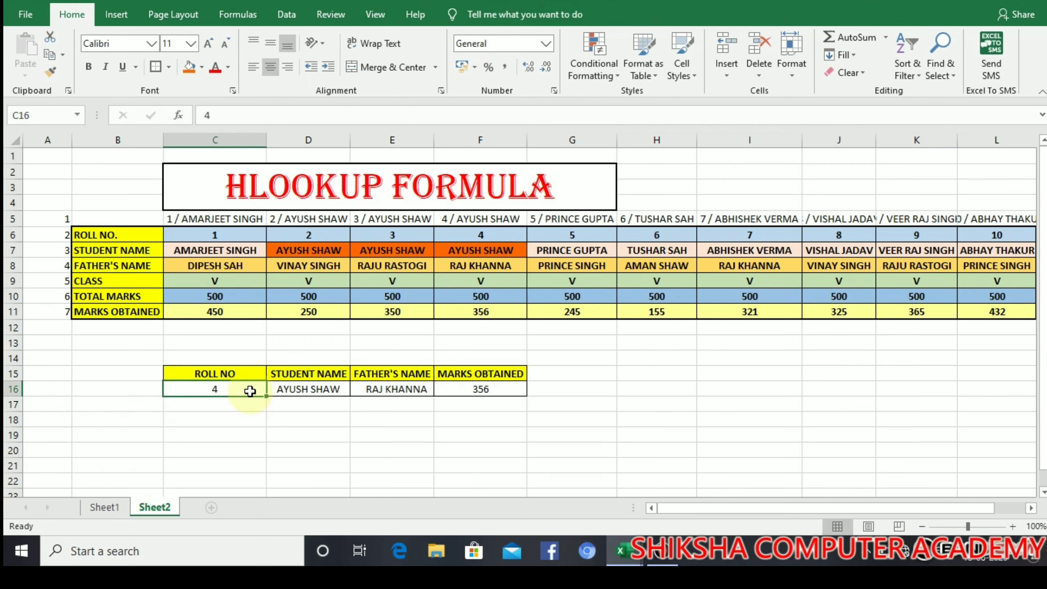
type("6")
key("Return")
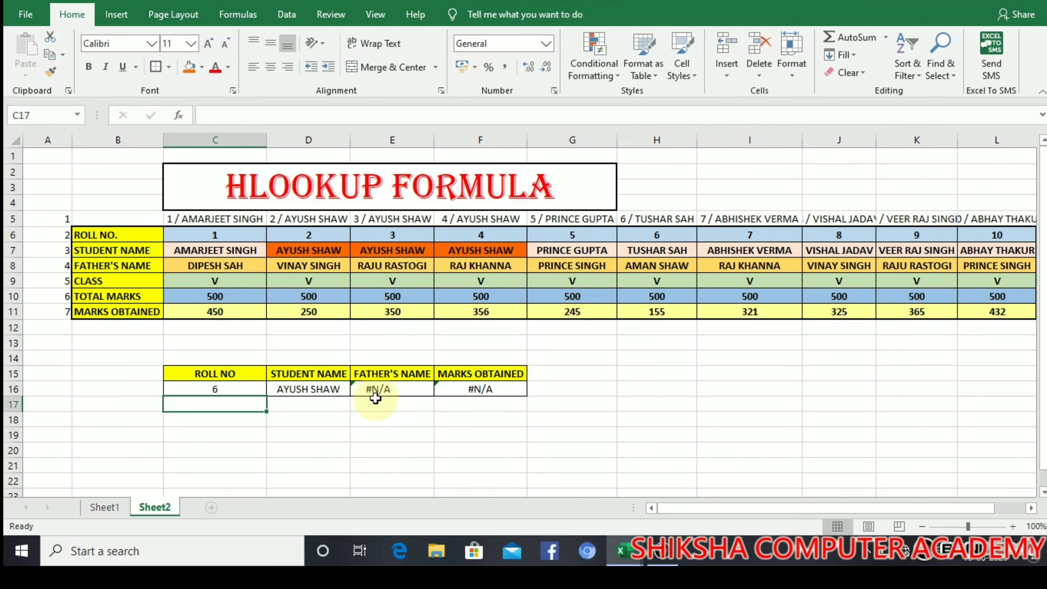
left_click(398, 390)
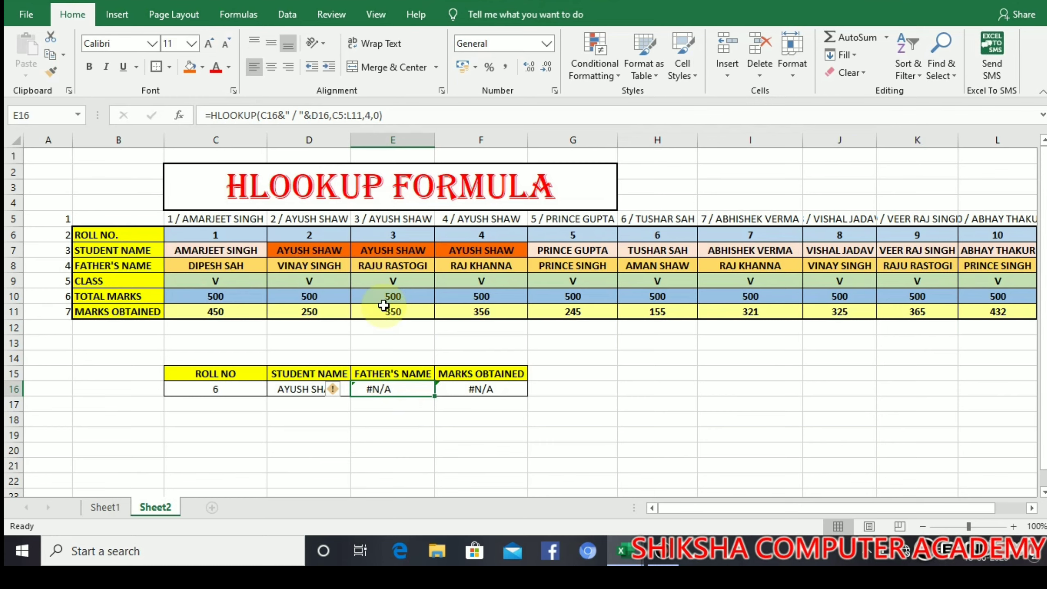
Step: Wrap E16's HLOOKUP in IFERROR(...,"NOT FOUND") so mismatches show NOT FOUND
left_click(394, 118)
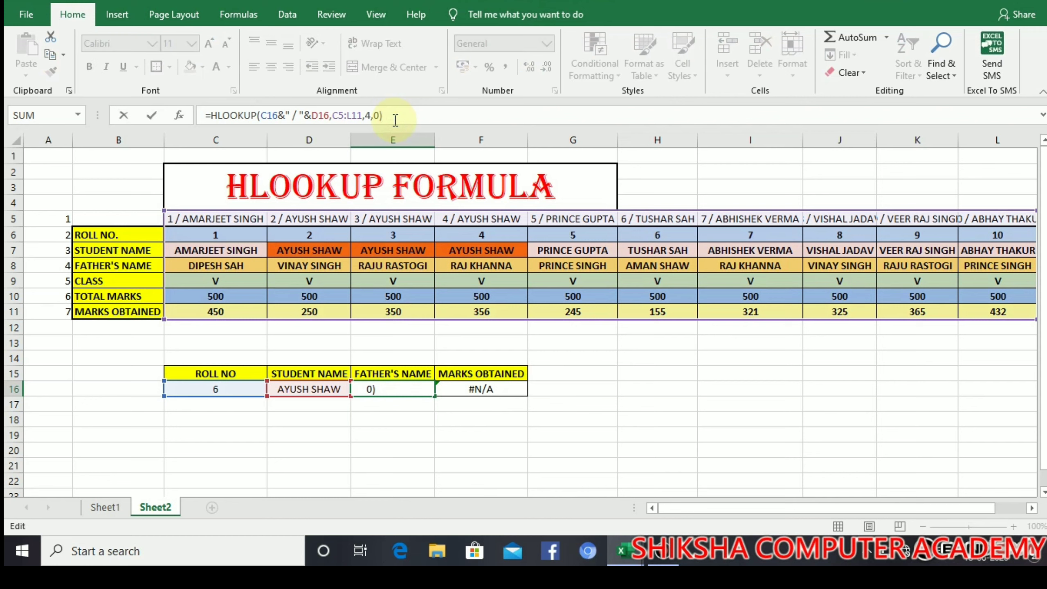
key("Left")
key("Left")
key("Left")
key("Left")
key("Left")
key("Left")
key("Left")
key("Left")
key("Left")
key("Left")
key("Left")
key("Left")
key("Left")
key("Left")
key("Left")
key("Left")
key("Left")
key("Left")
key("Left")
key("Left")
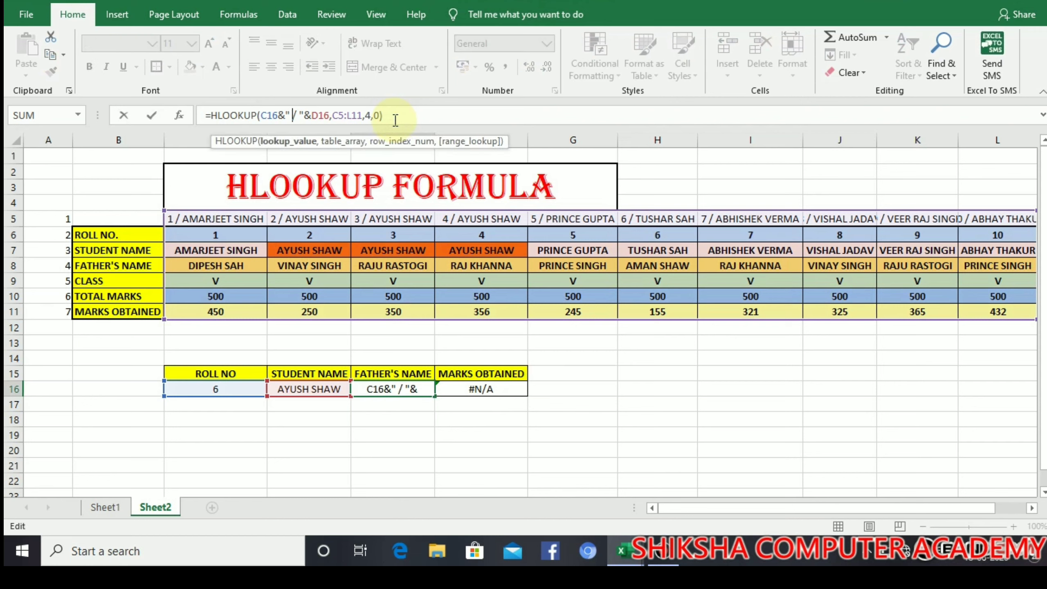
key("Left")
key("Left")
key("Left")
key("Left")
key("Left")
key("Left")
key("Left")
key("Left")
key("Left")
key("Left")
key("Left")
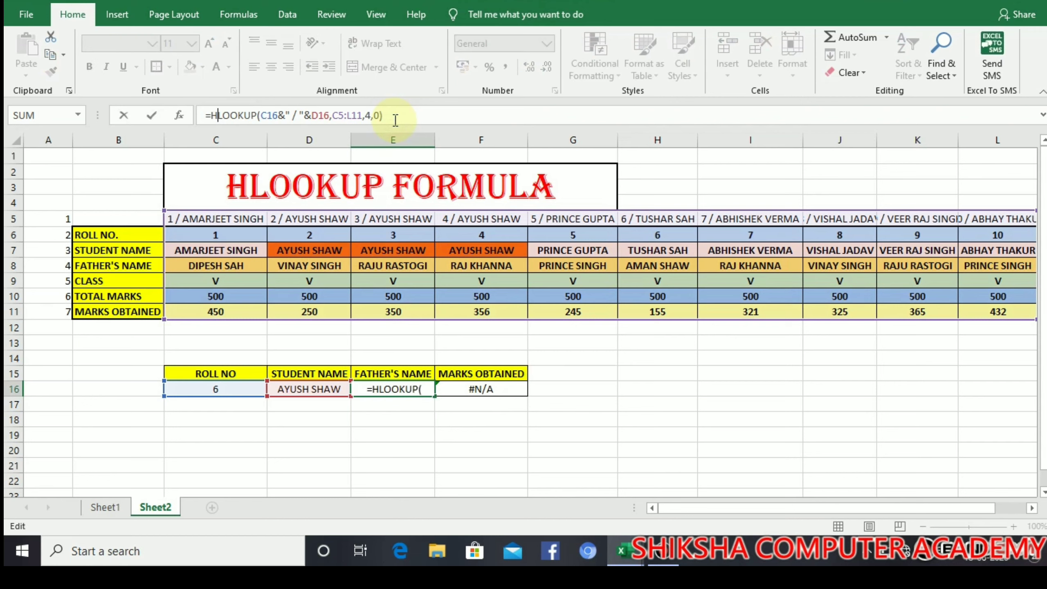
type("IF")
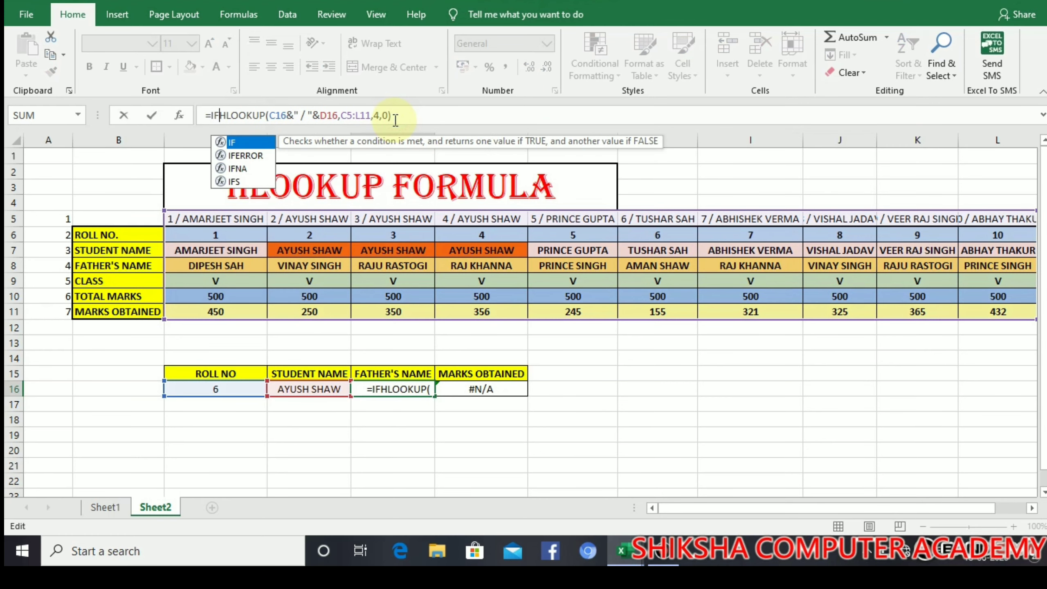
type("ERRO")
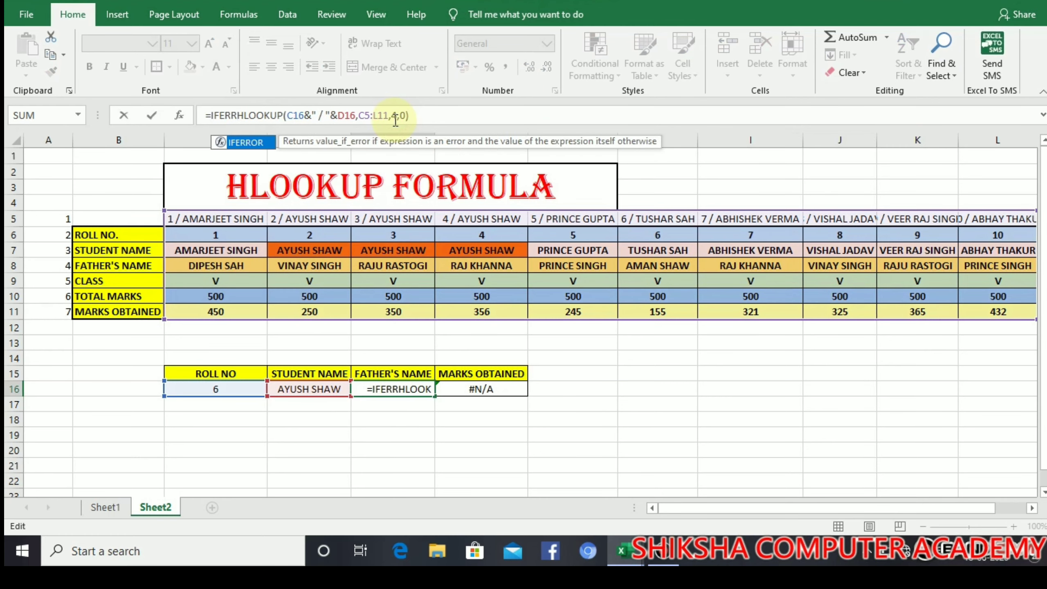
type("R")
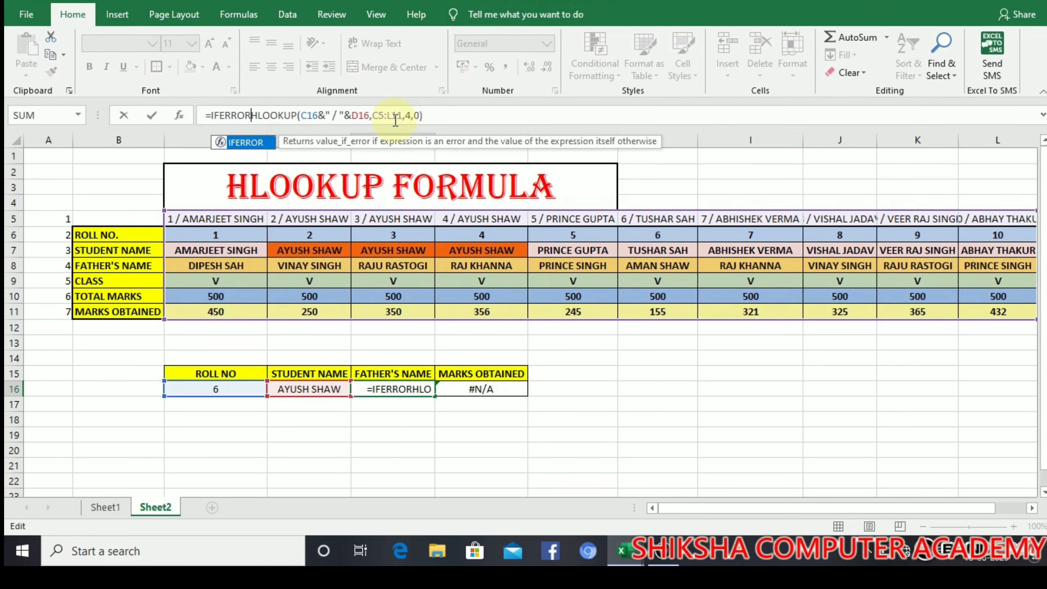
type("(")
key("Right")
key("Right")
key("Right")
key("Right")
key("Right")
key("Right")
key("Right")
key("Right")
key("Right")
key("Right")
key("Right")
key("Right")
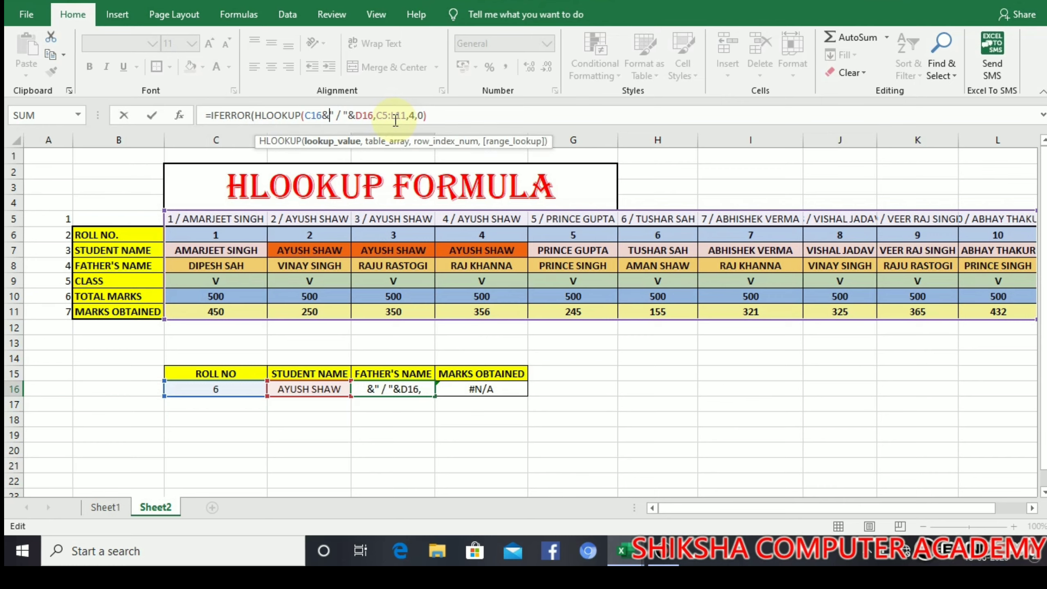
key("Right")
key("Right")
key("Right")
key("Right")
key("Right")
key("Right")
key("Right")
key("Right")
key("Right")
key("Right")
key("Right")
key("Right")
key("Right")
key("Right")
key("Right")
key("Right")
key("Right")
key("Right")
key("Right")
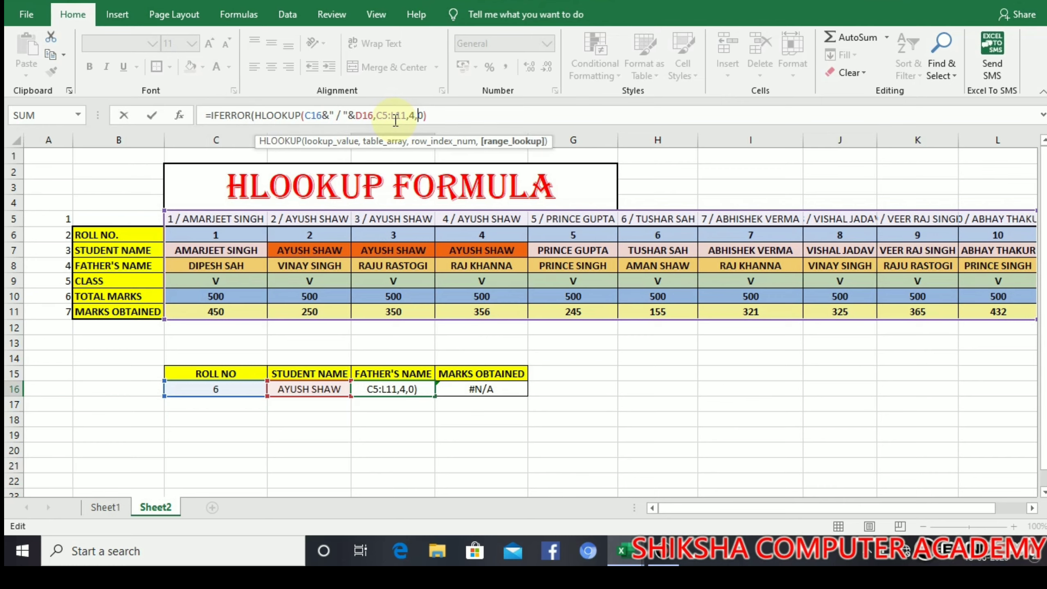
key("Right")
key("Right")
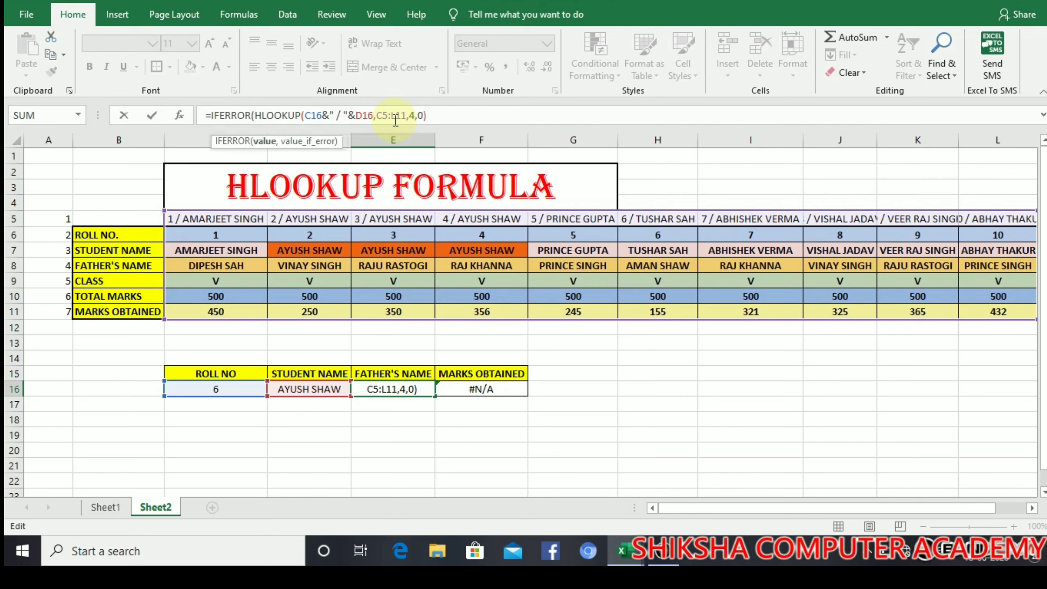
type(",\"")
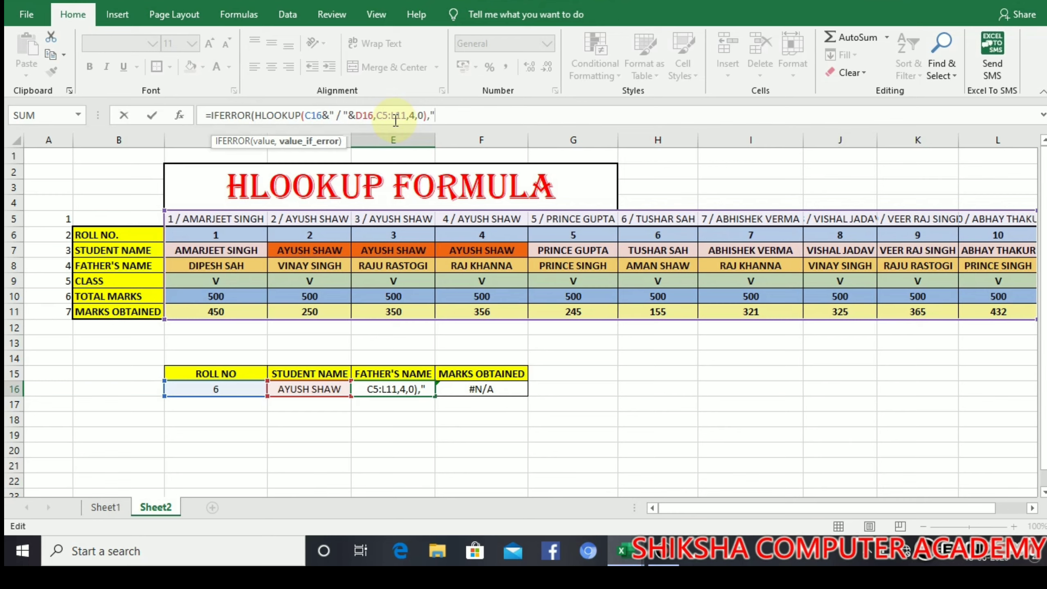
type("NOT FOUND")
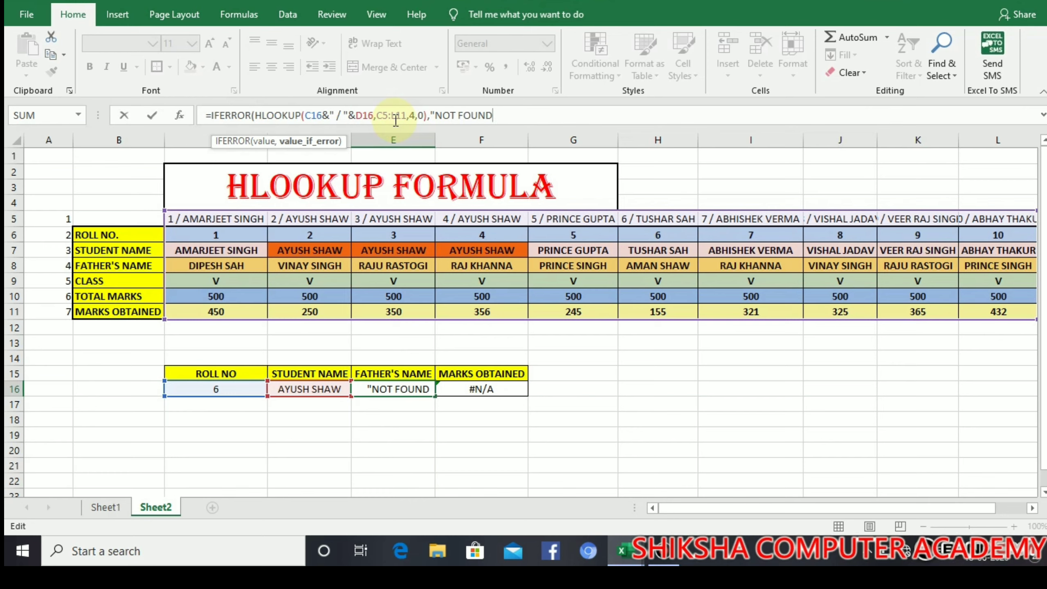
type("\")")
key("Return")
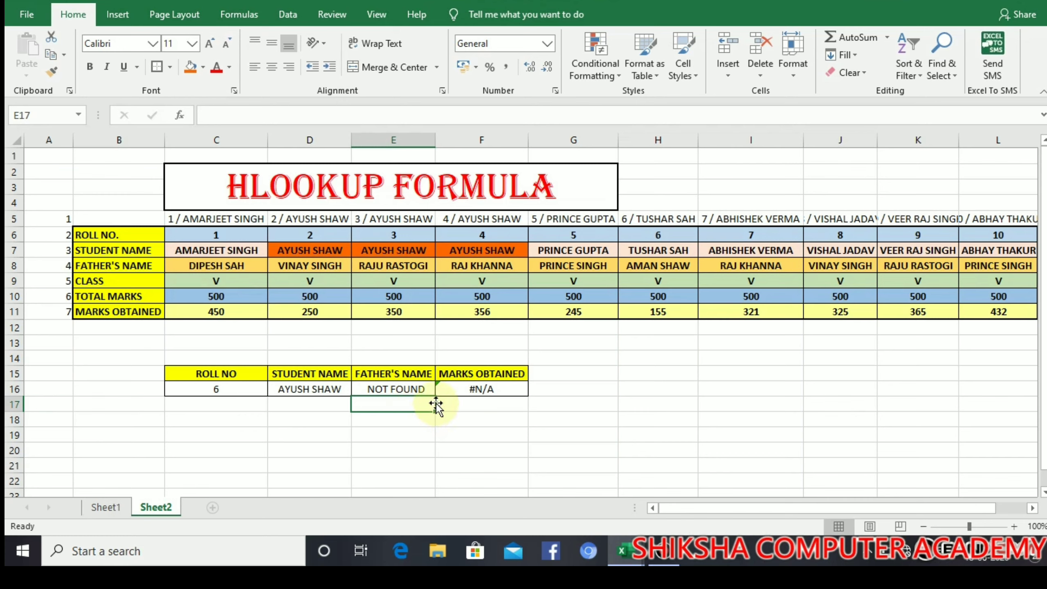
Step: Copy E16's IFERROR lookup formula across into F16
left_click(427, 391)
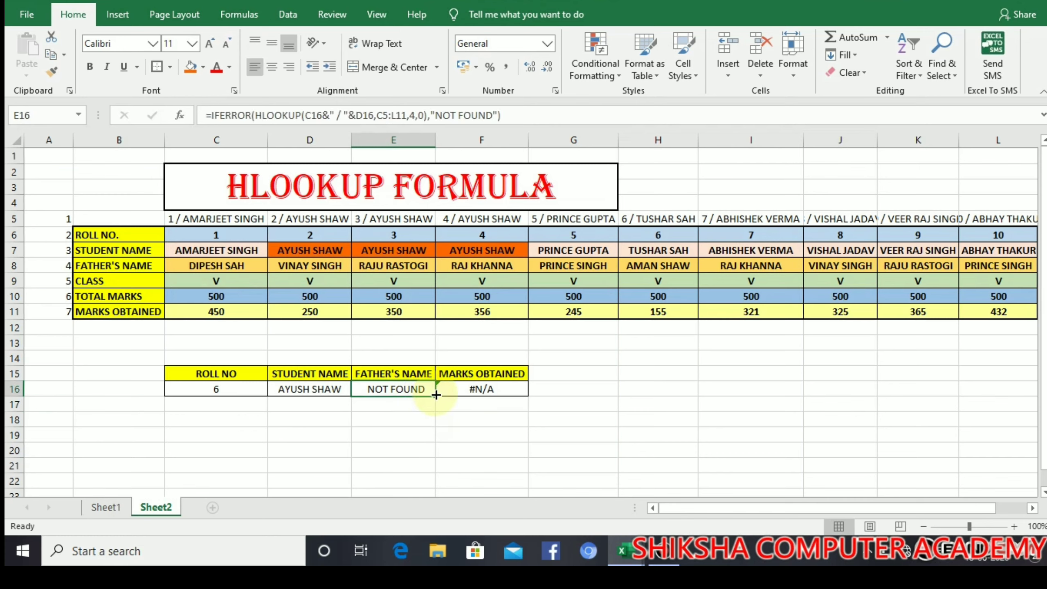
left_click_drag(436, 395, 506, 391)
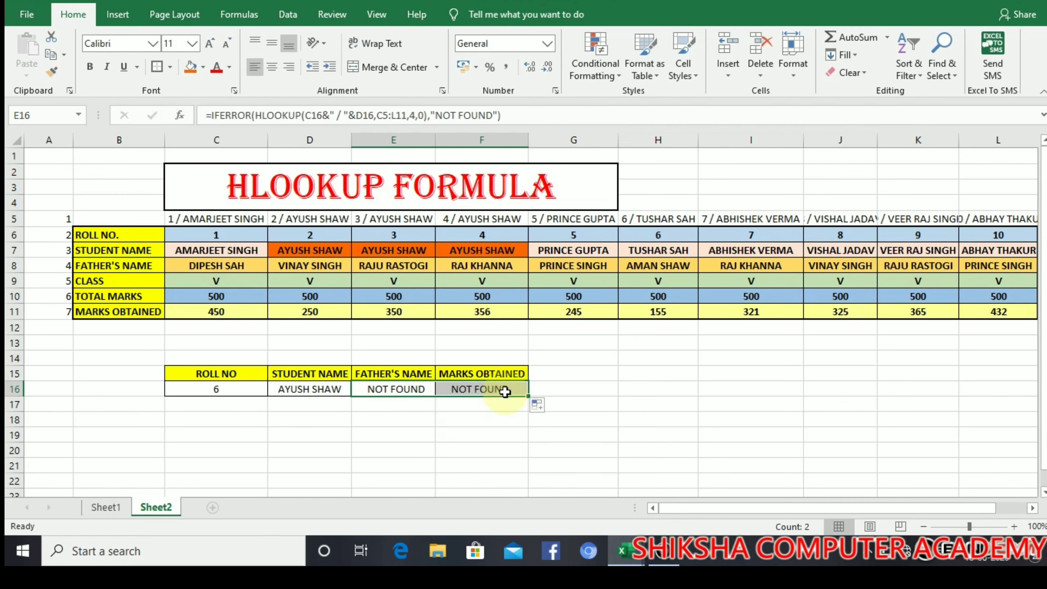
left_click(458, 485)
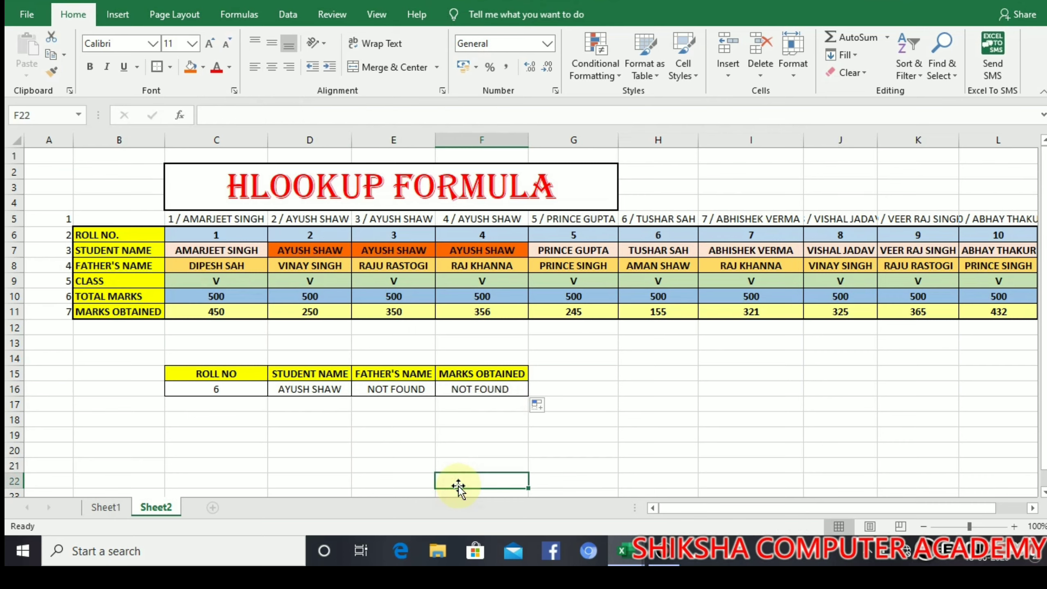
left_click(419, 425)
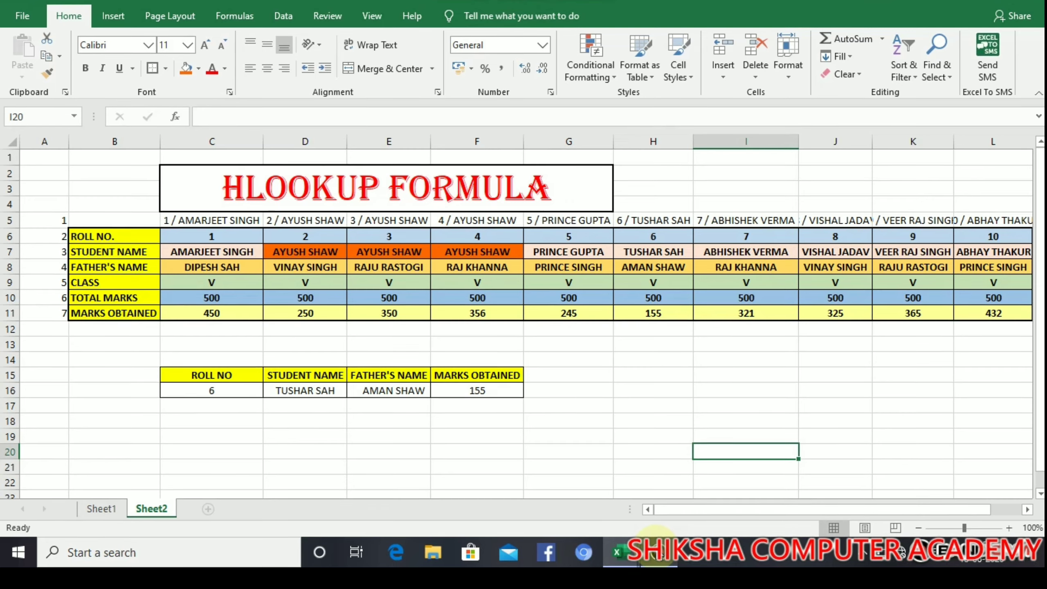
left_click(331, 446)
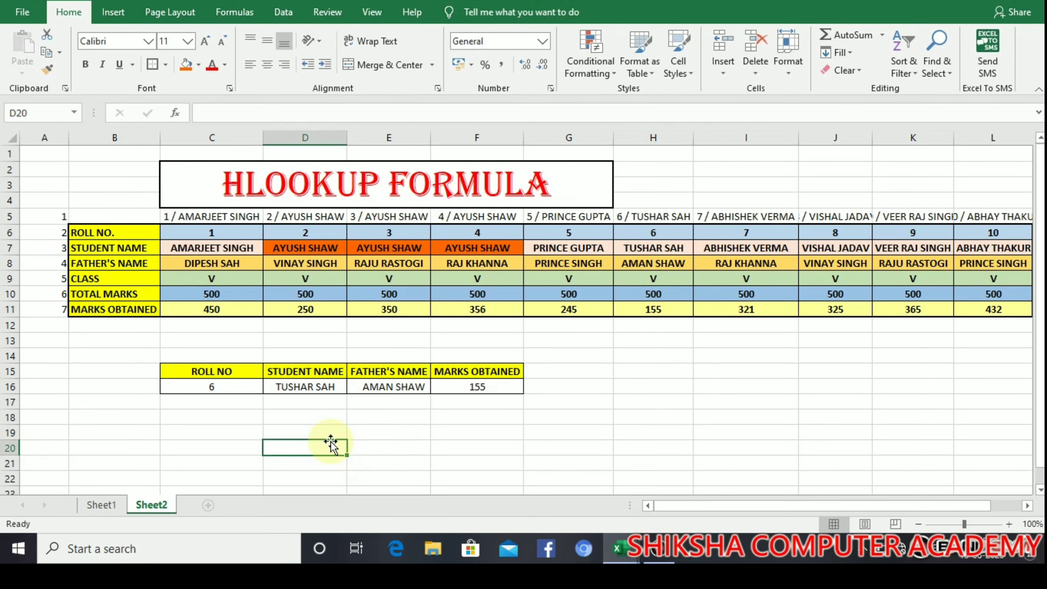
left_click(327, 399)
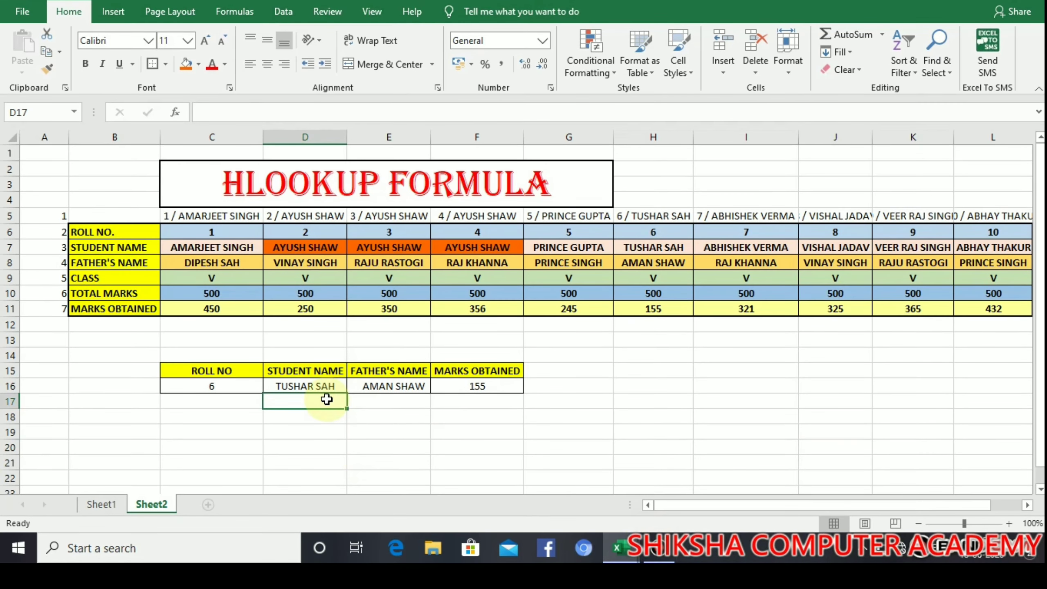